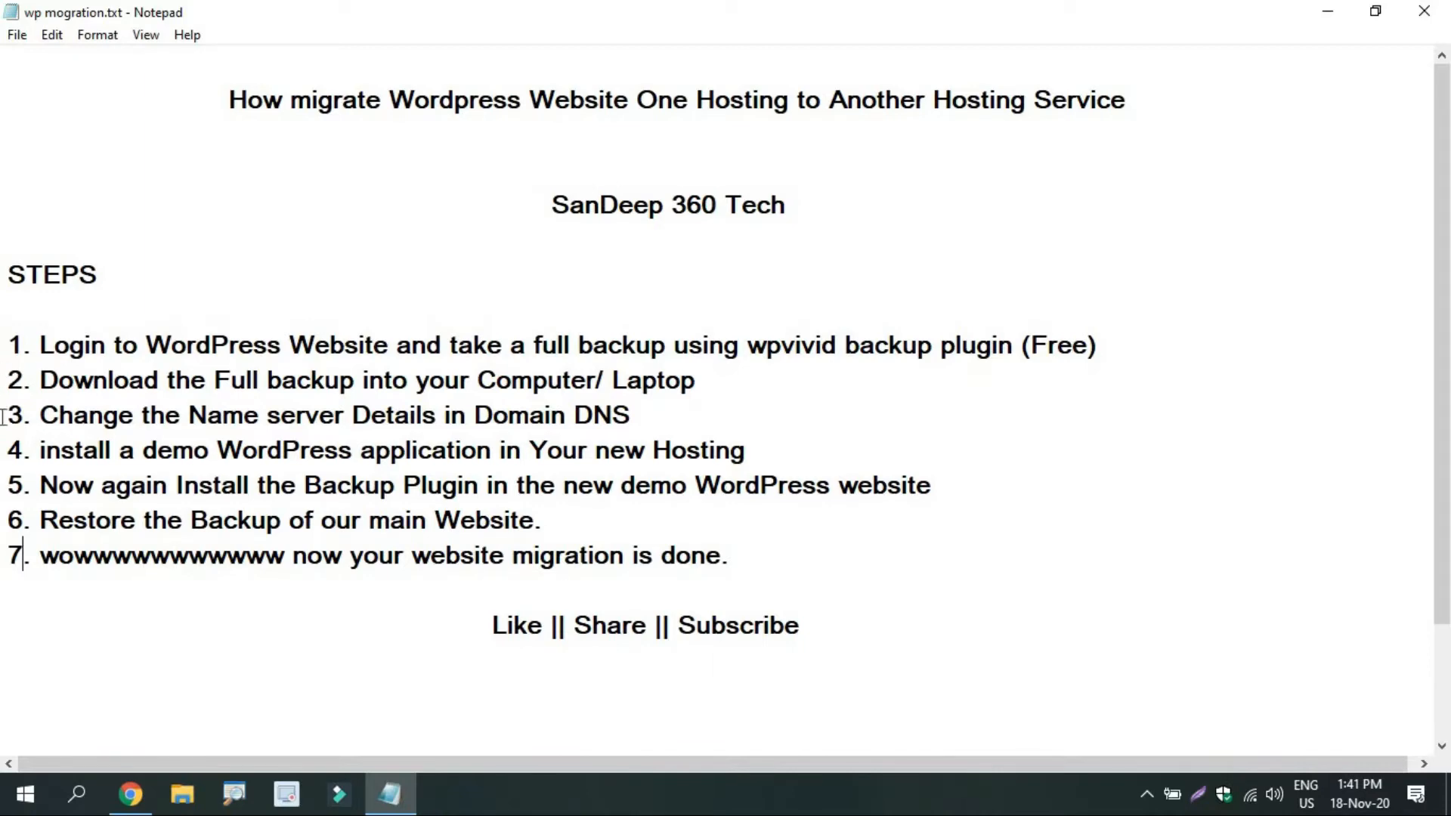
Highlight checklist step 3 about changing the name servers, then clear the highlight.
drag(6, 415, 333, 415)
drag(621, 380, 651, 414)
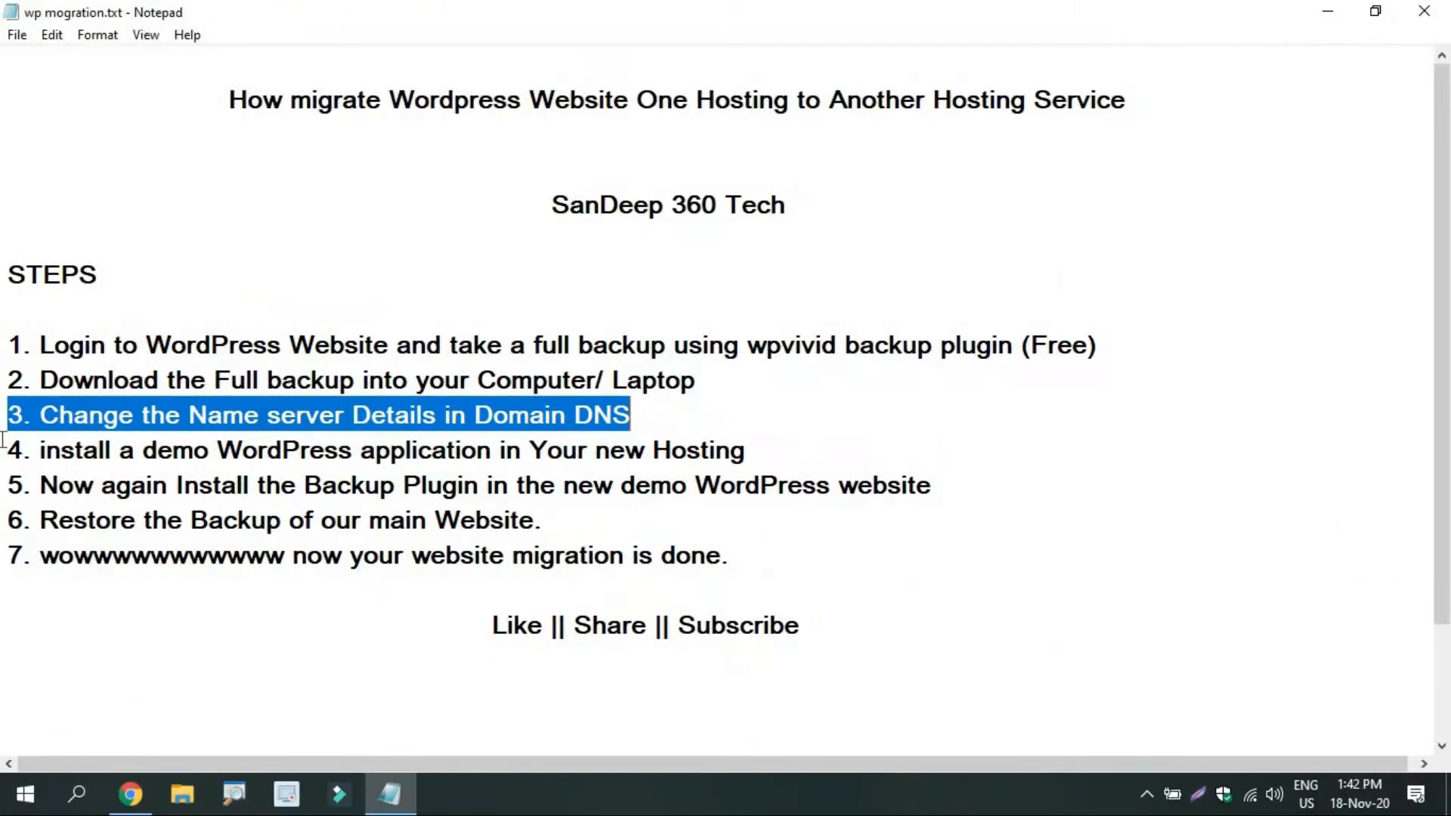
click(3, 438)
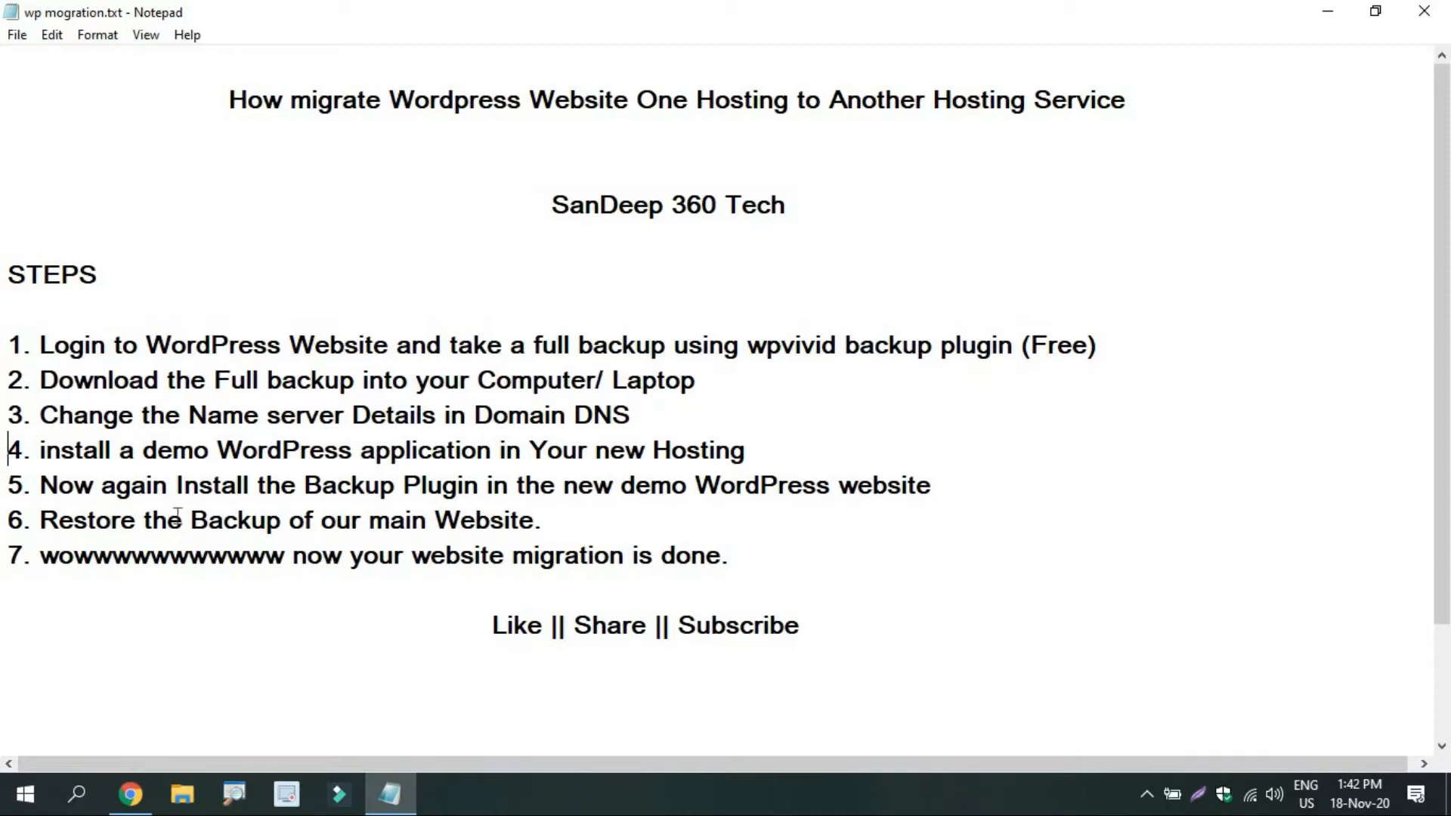
Review the SiteGround websites list and the cPanel dashboard, ending on the live My Polytech Online site.
click(132, 805)
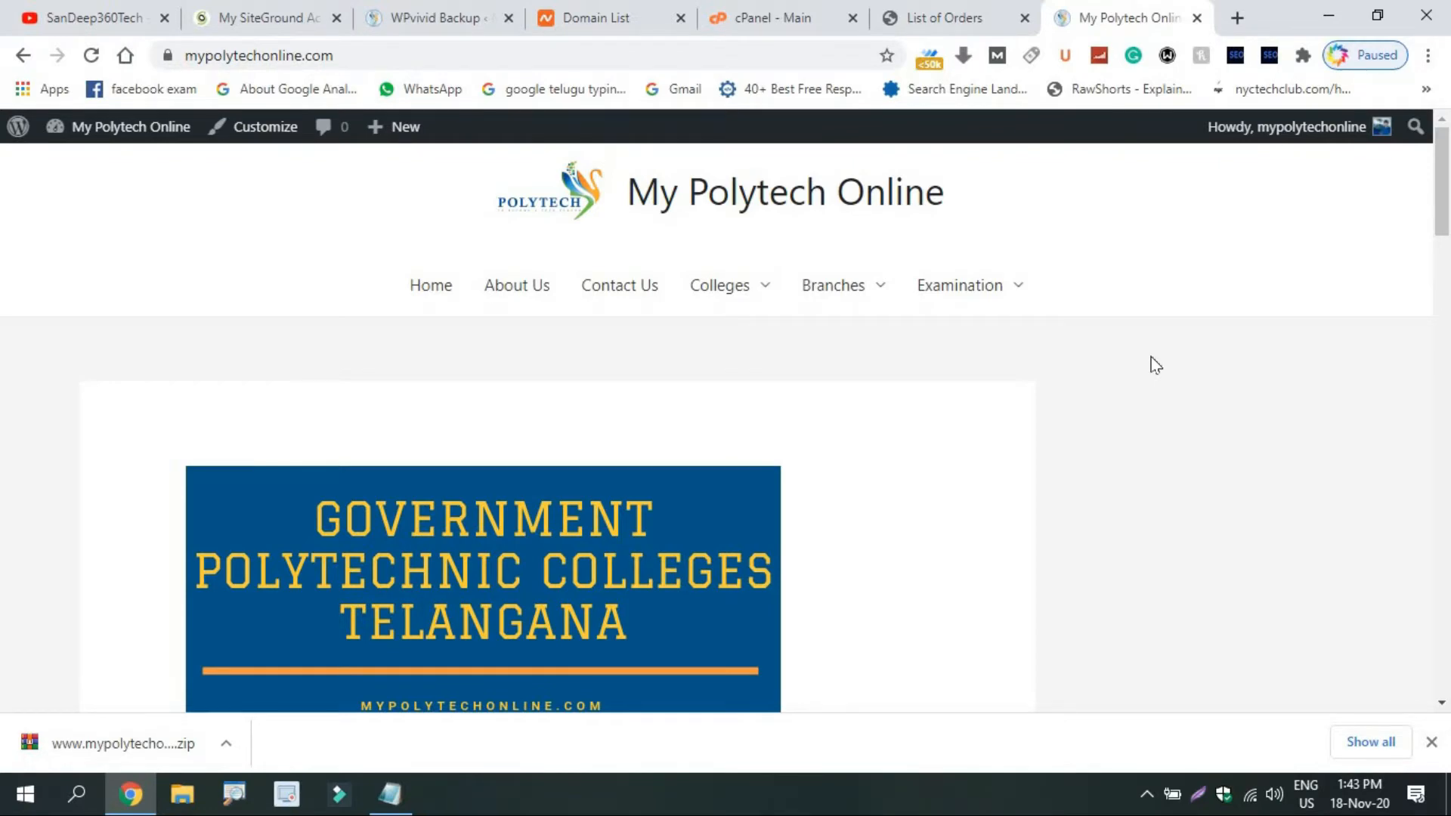
click(253, 11)
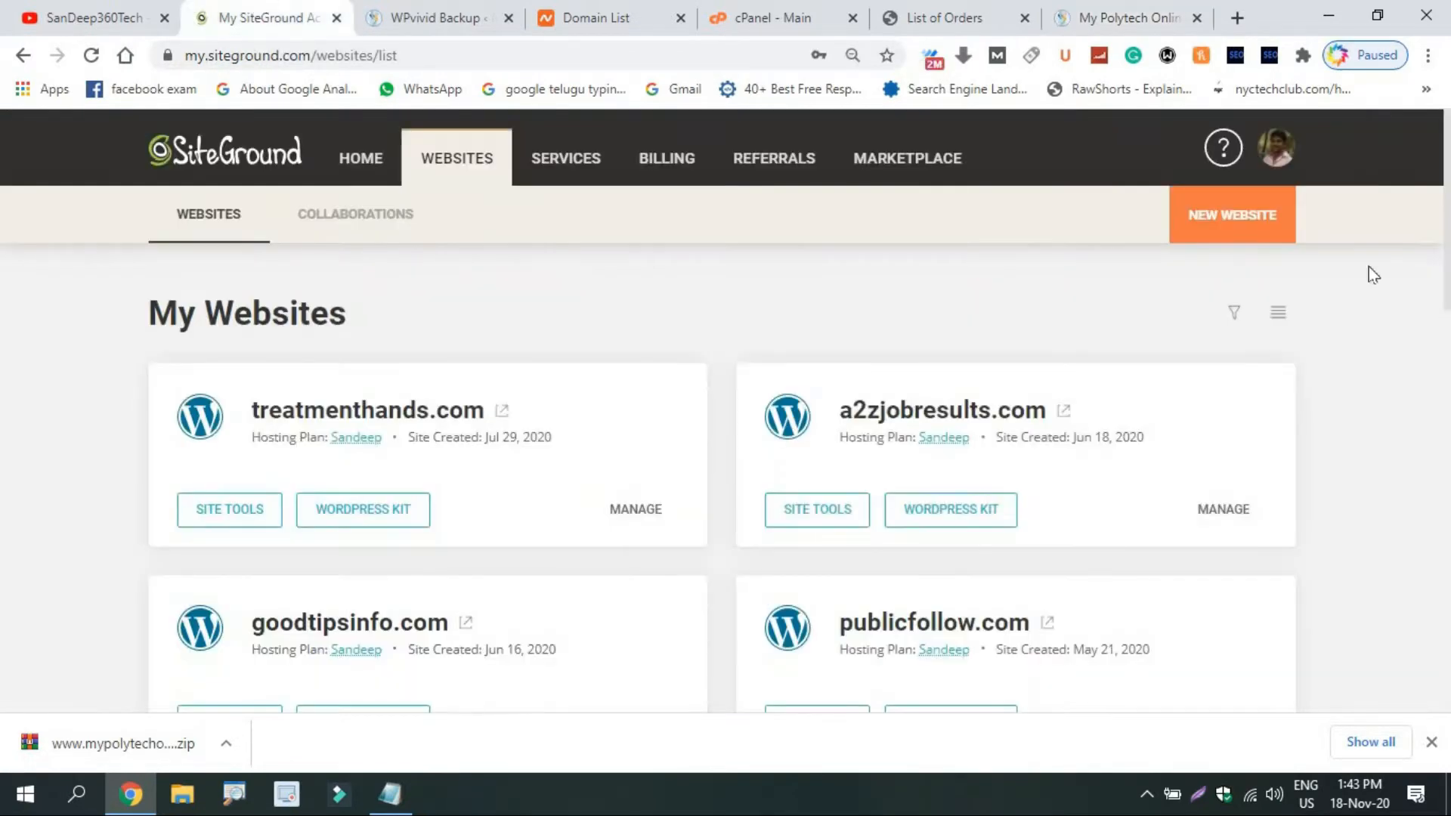
drag(1446, 249, 1447, 707)
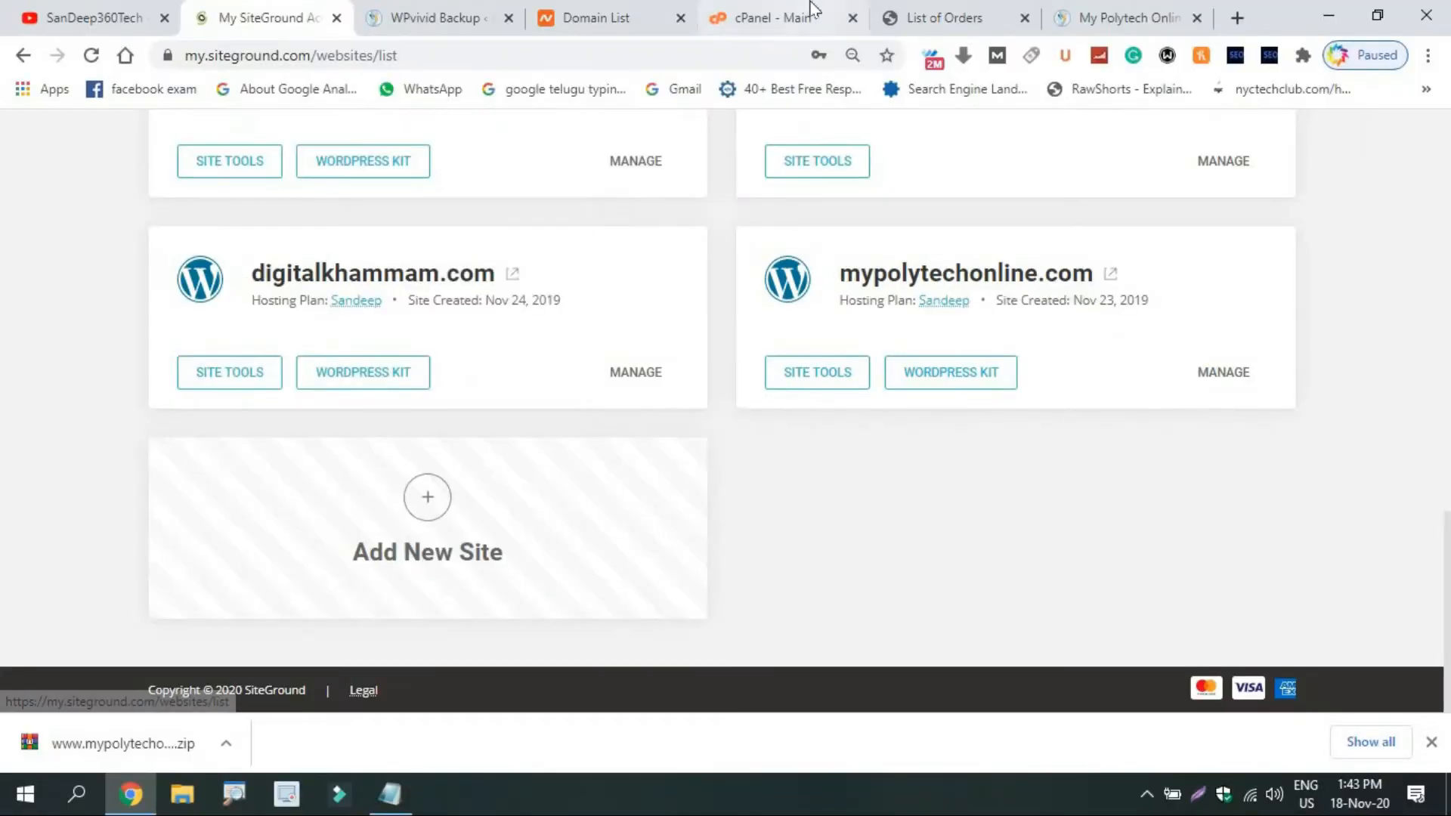
click(810, 11)
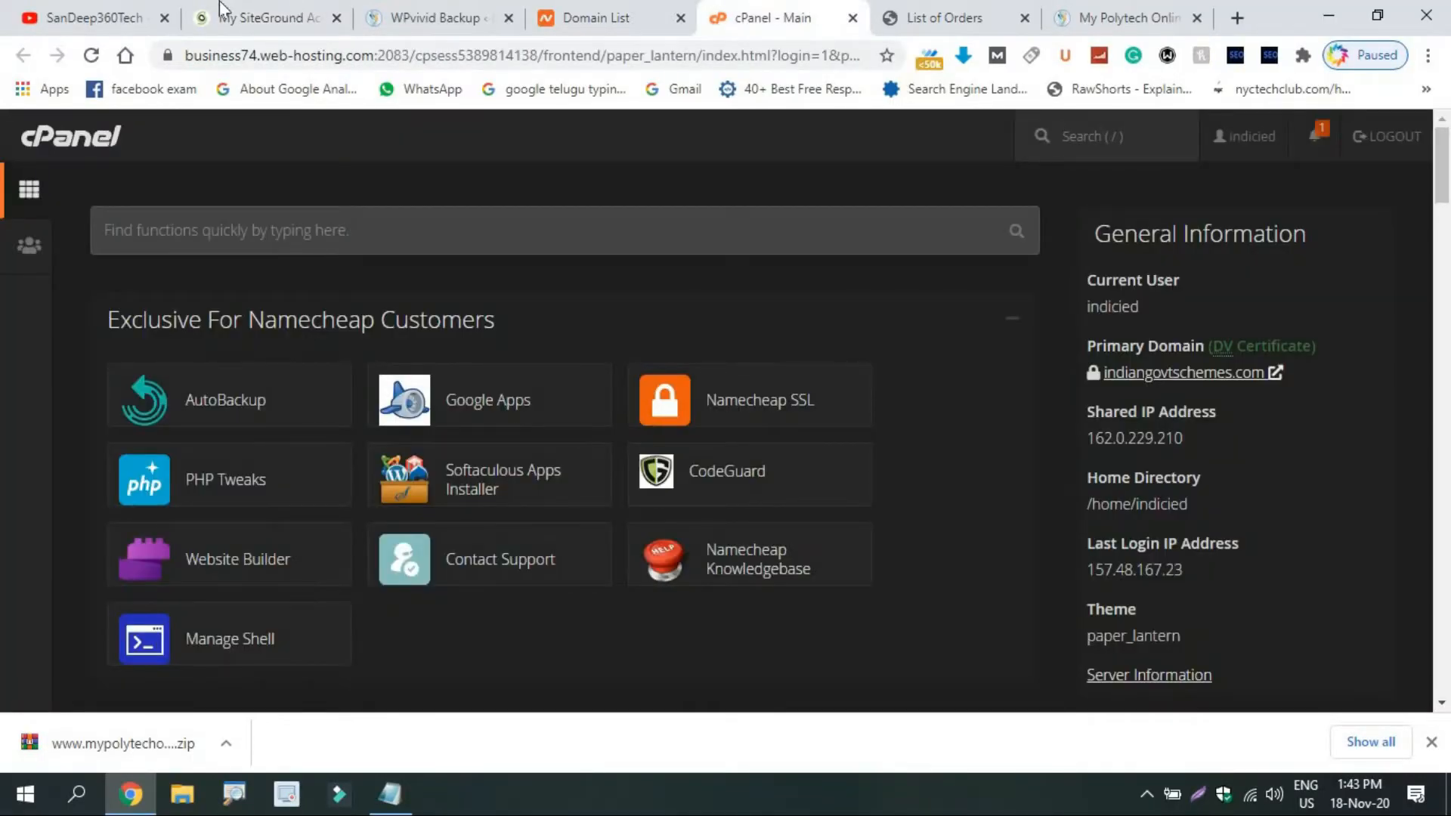
click(244, 9)
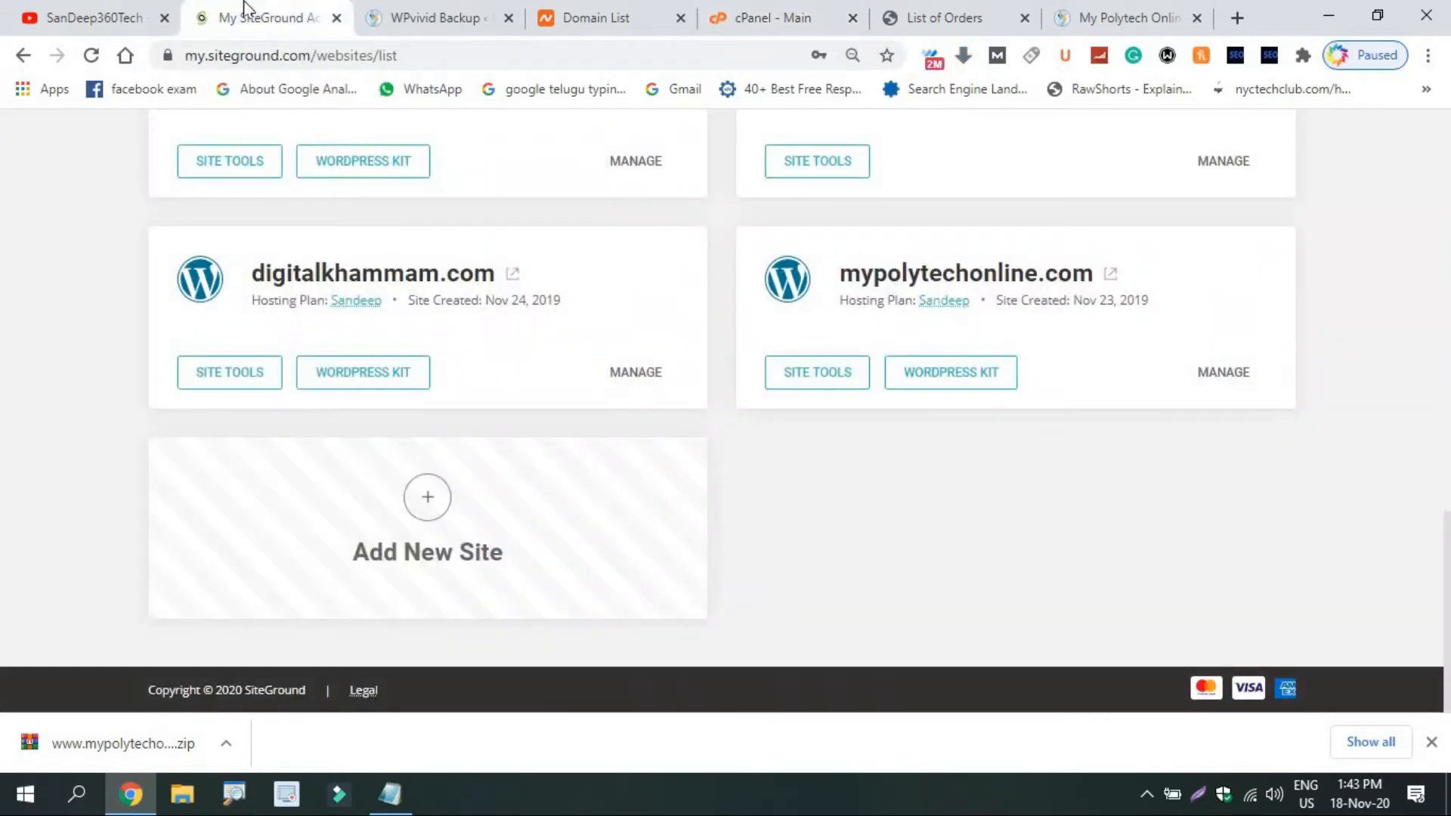
click(752, 9)
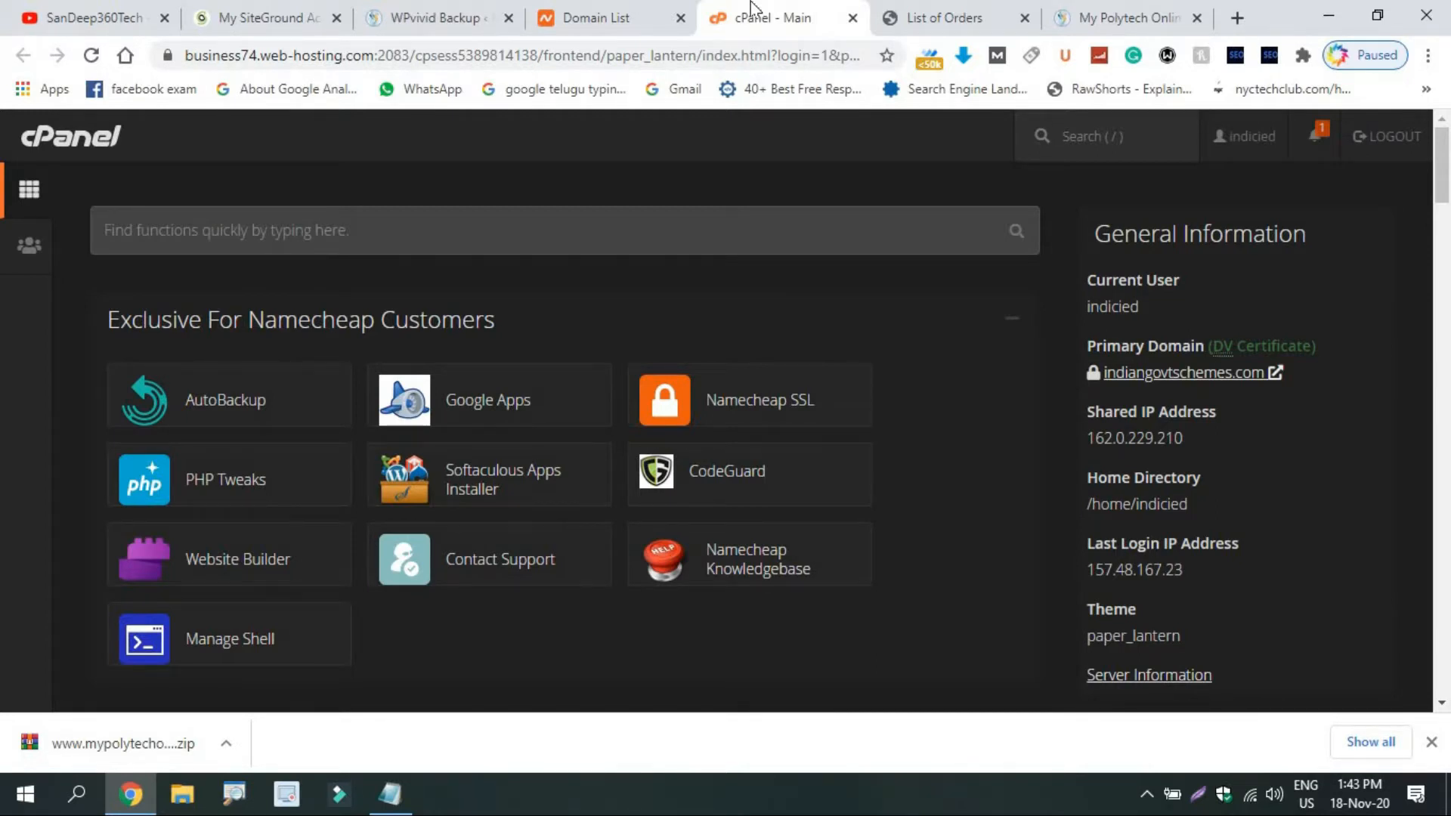
click(1088, 10)
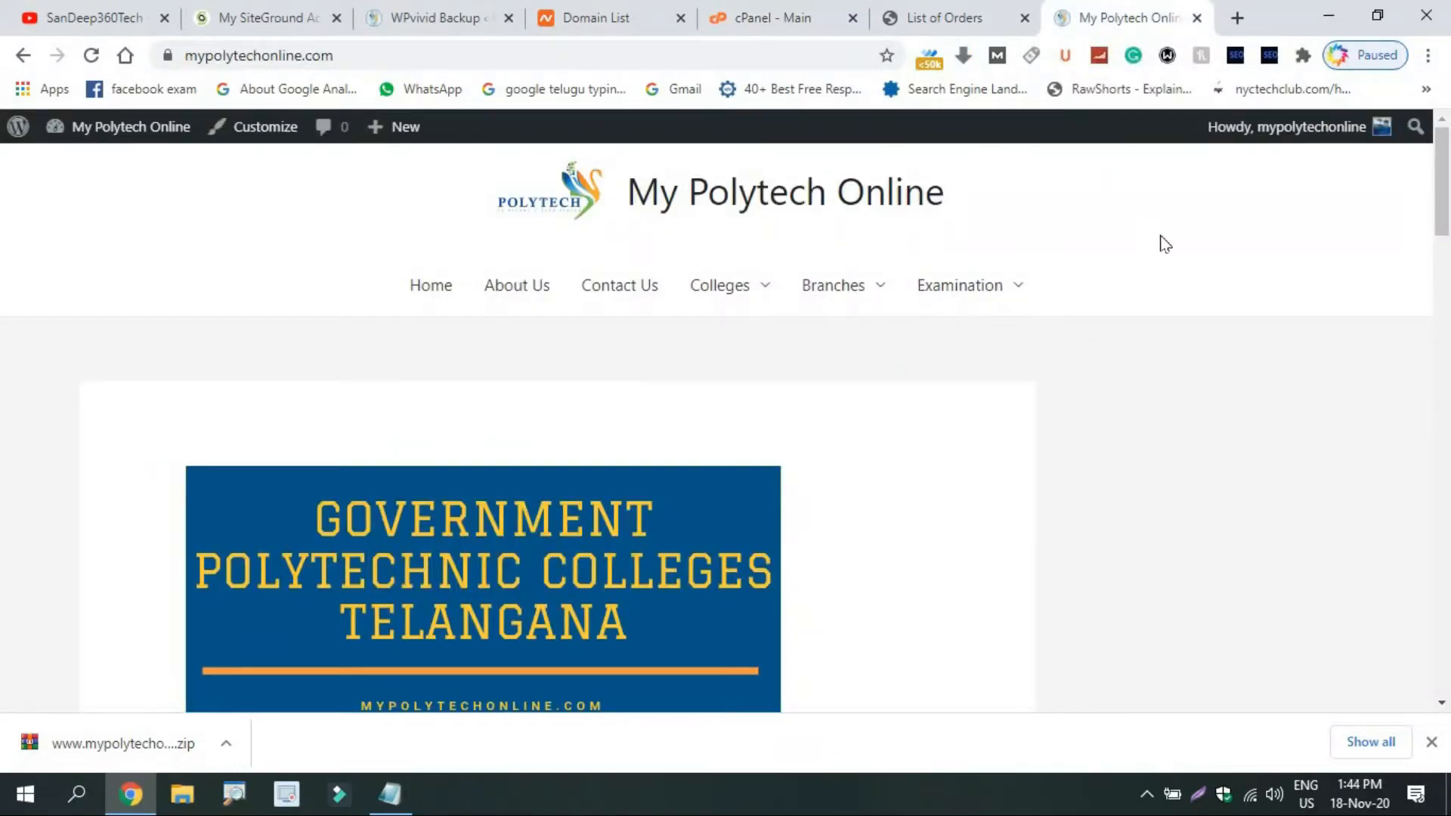
Search Add New plugins for 'wpvivid' to confirm it is Active, then open WPvivid Backup & Restore.
click(460, 7)
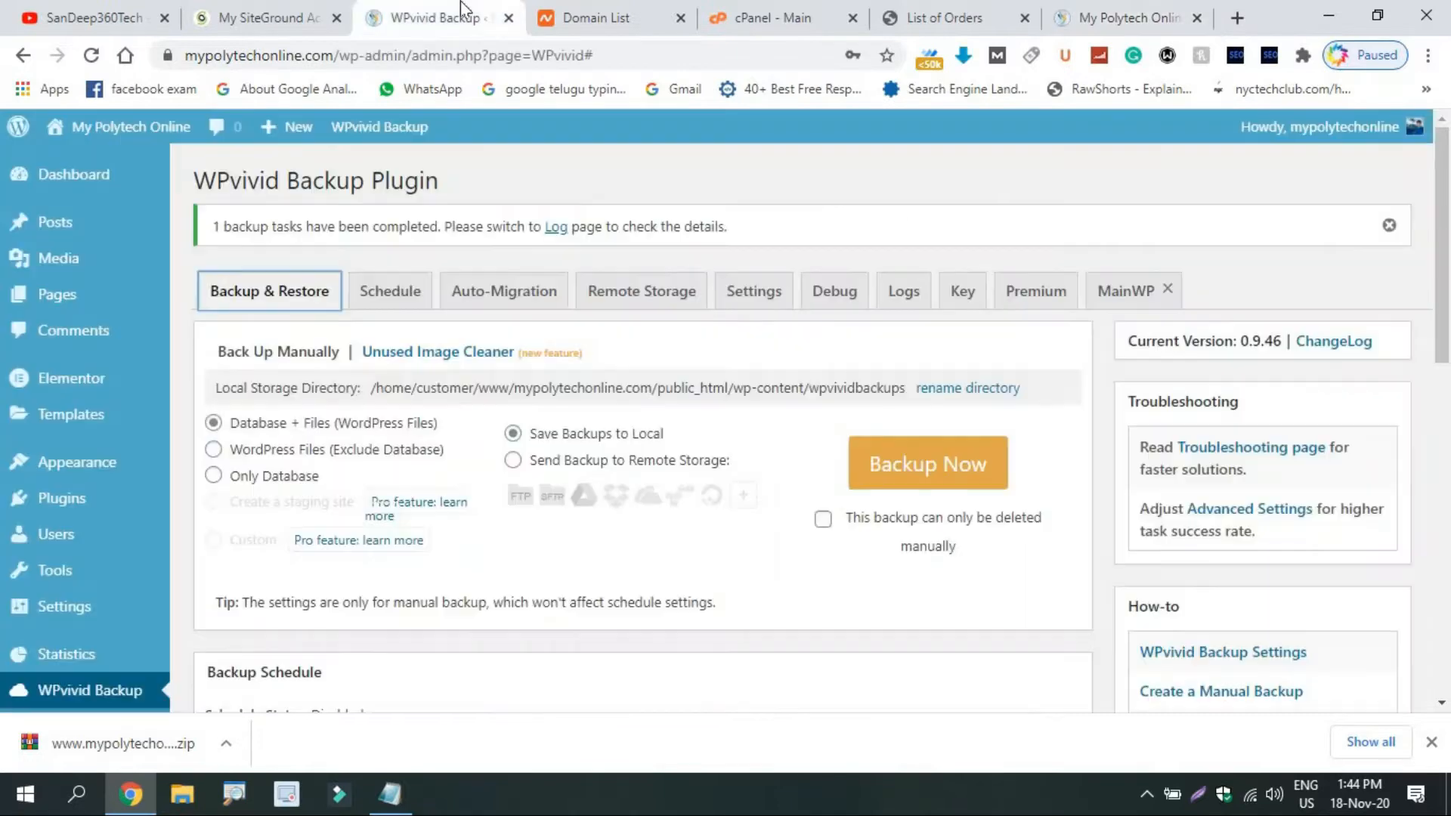
mouse_move(84, 501)
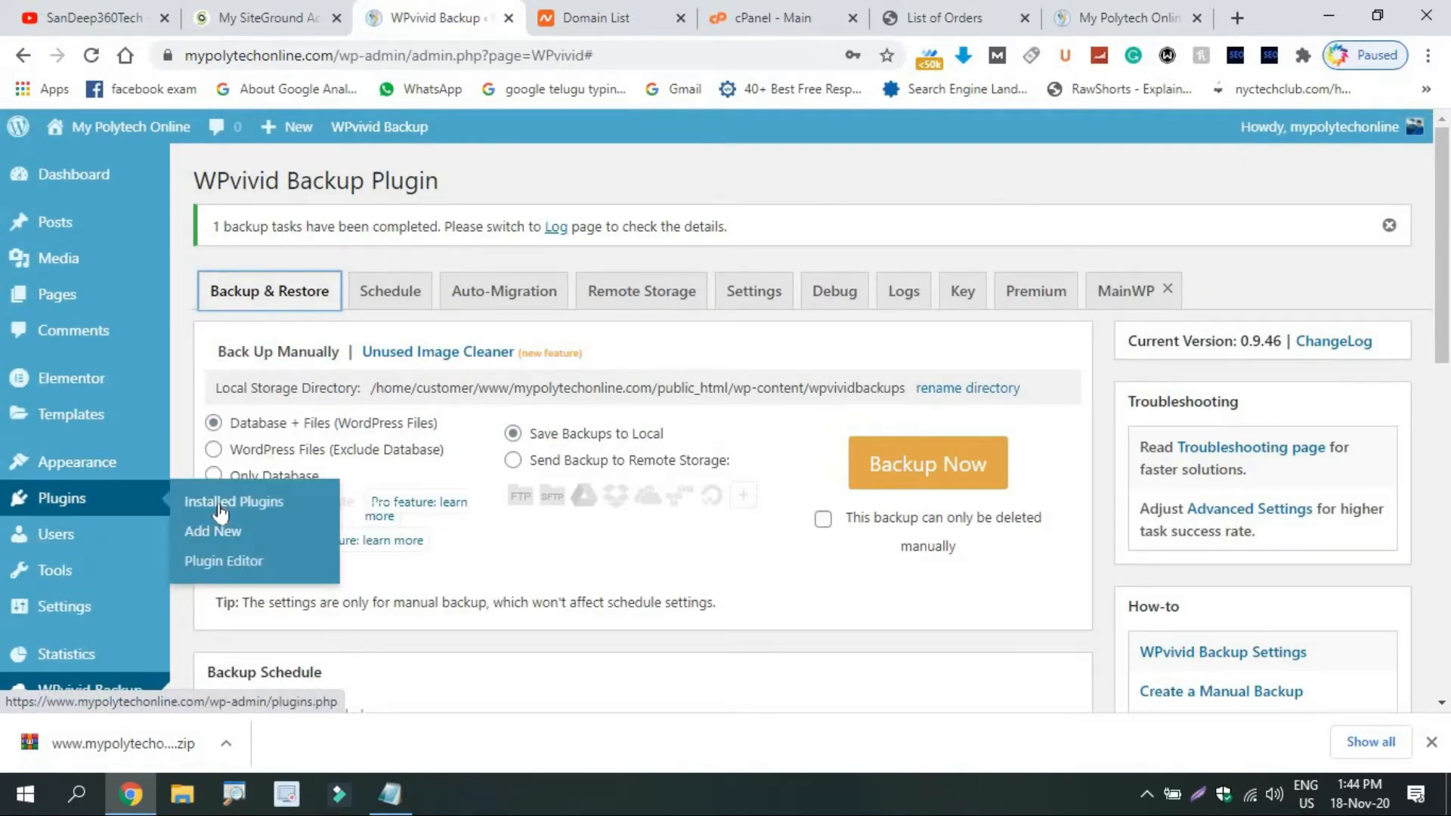
click(219, 531)
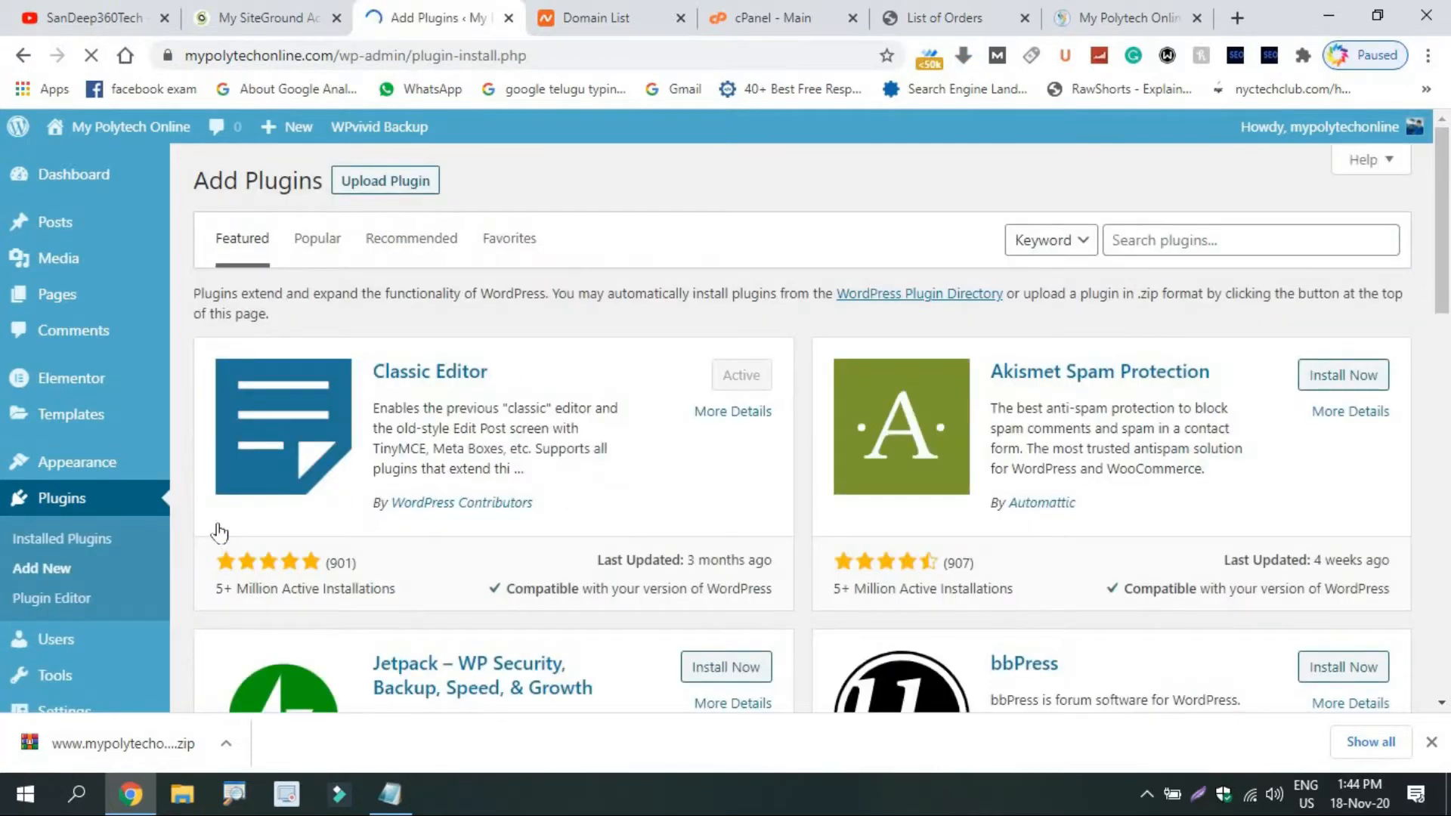
click(1219, 240)
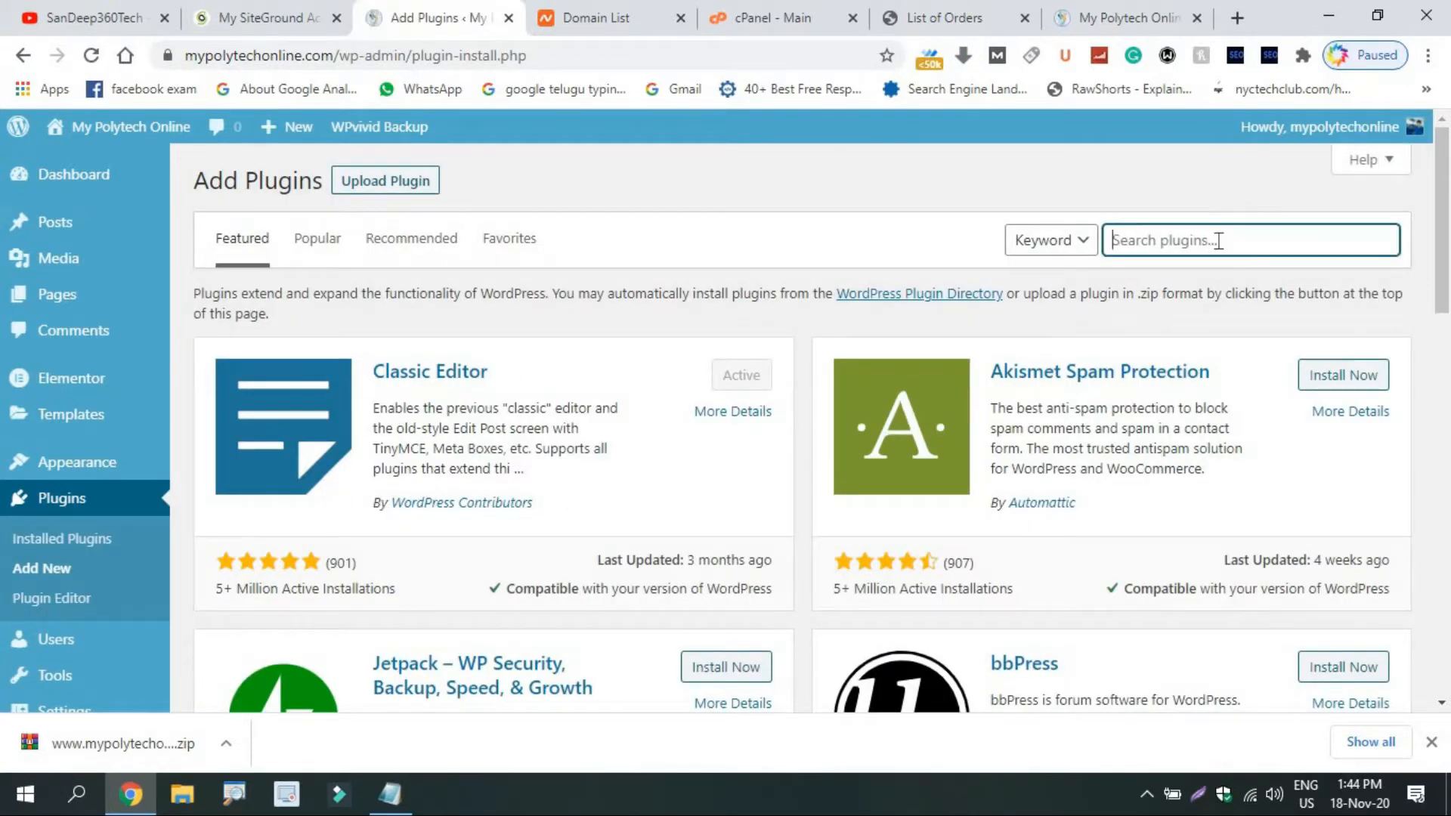
text(wpvivid)
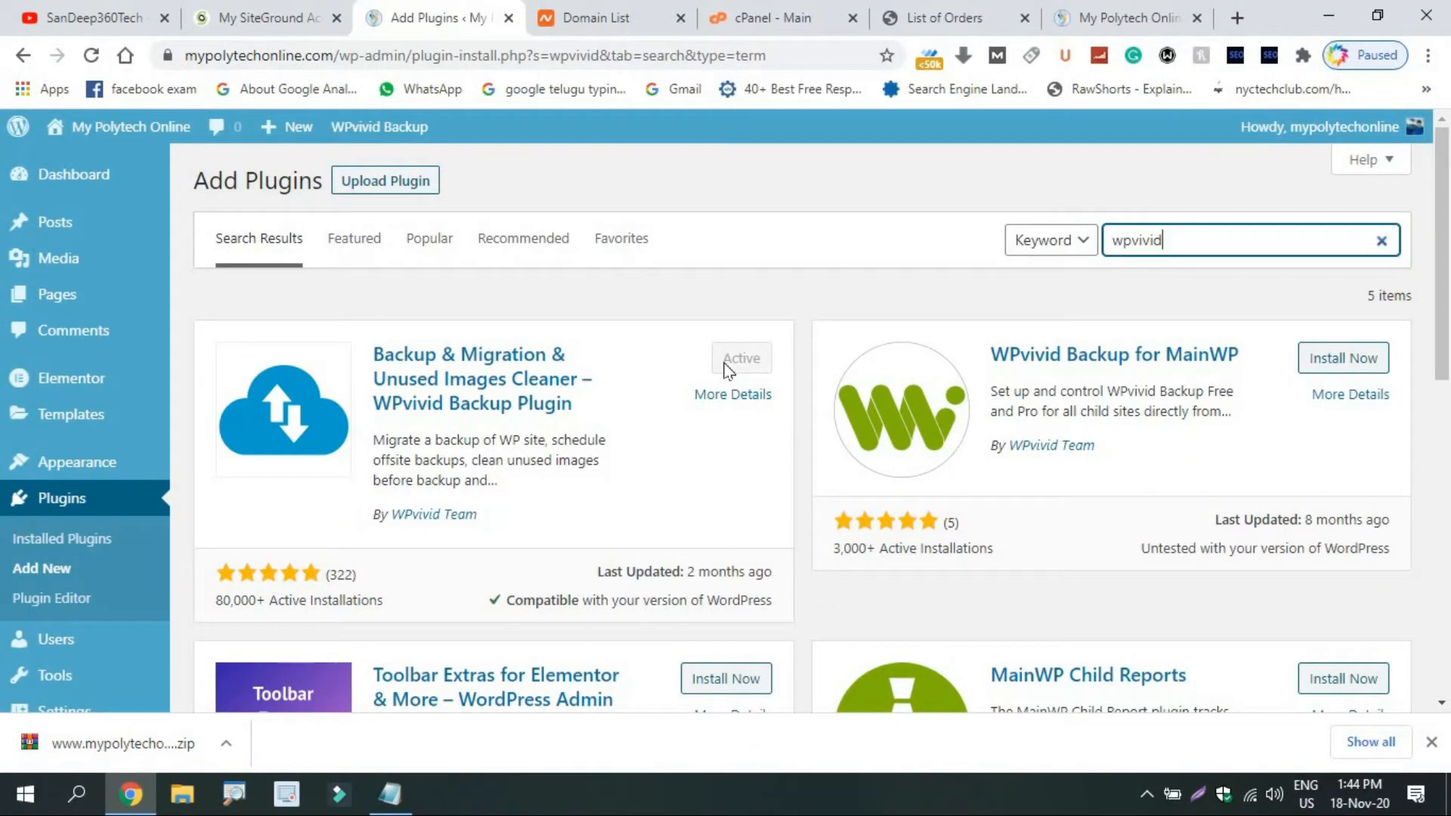
drag(1443, 355, 1446, 553)
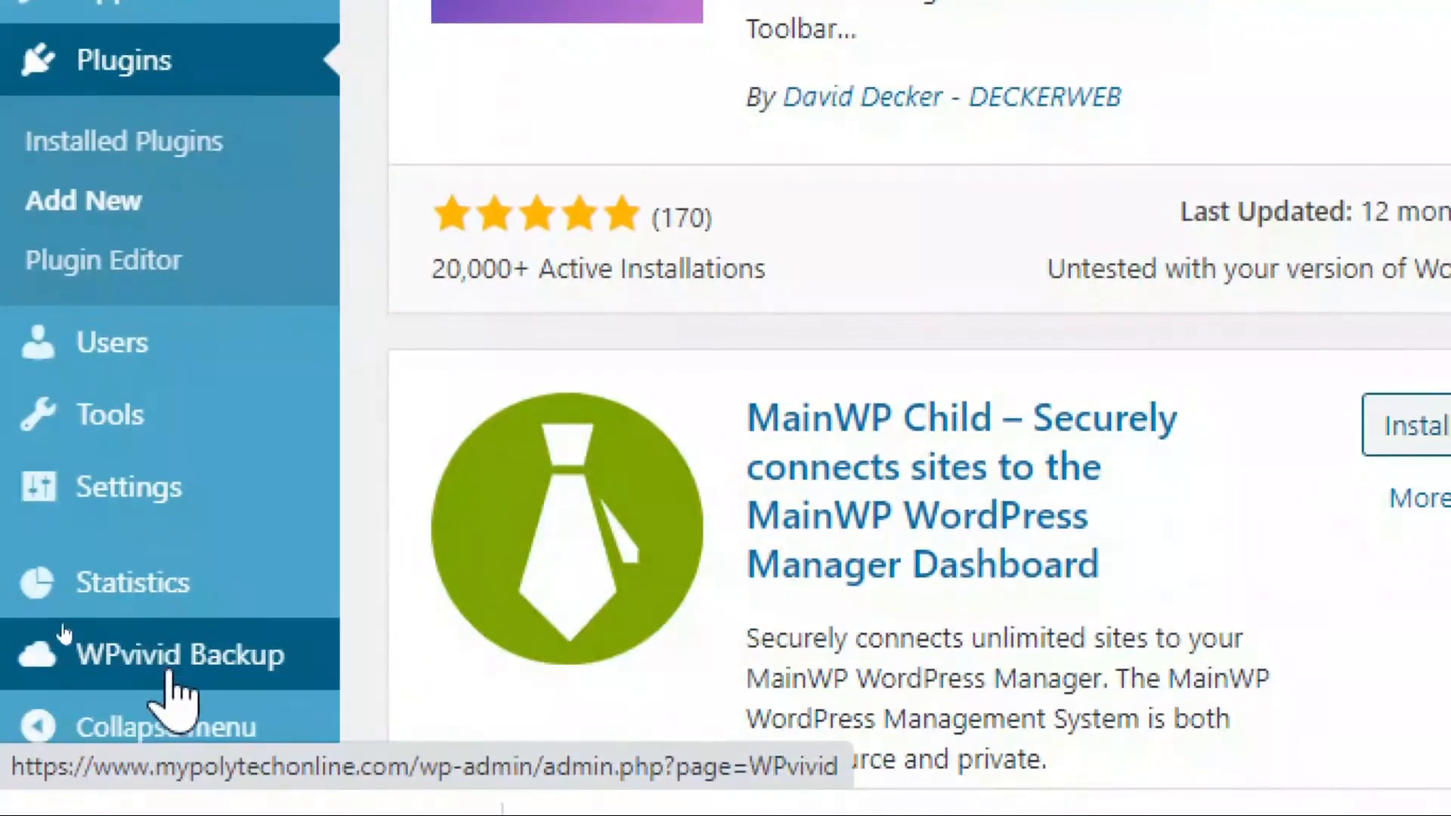
mouse_move(163, 657)
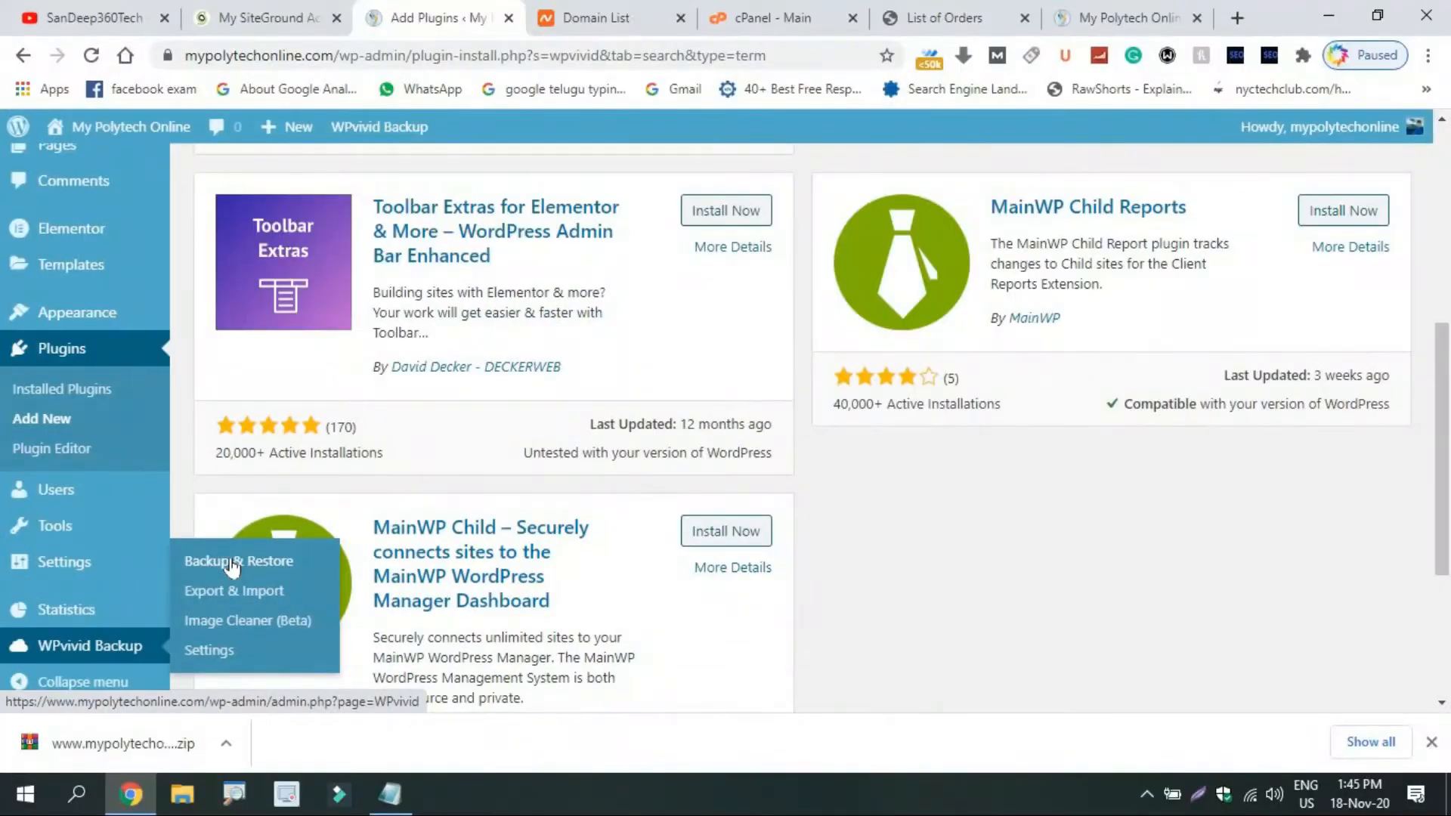
click(233, 566)
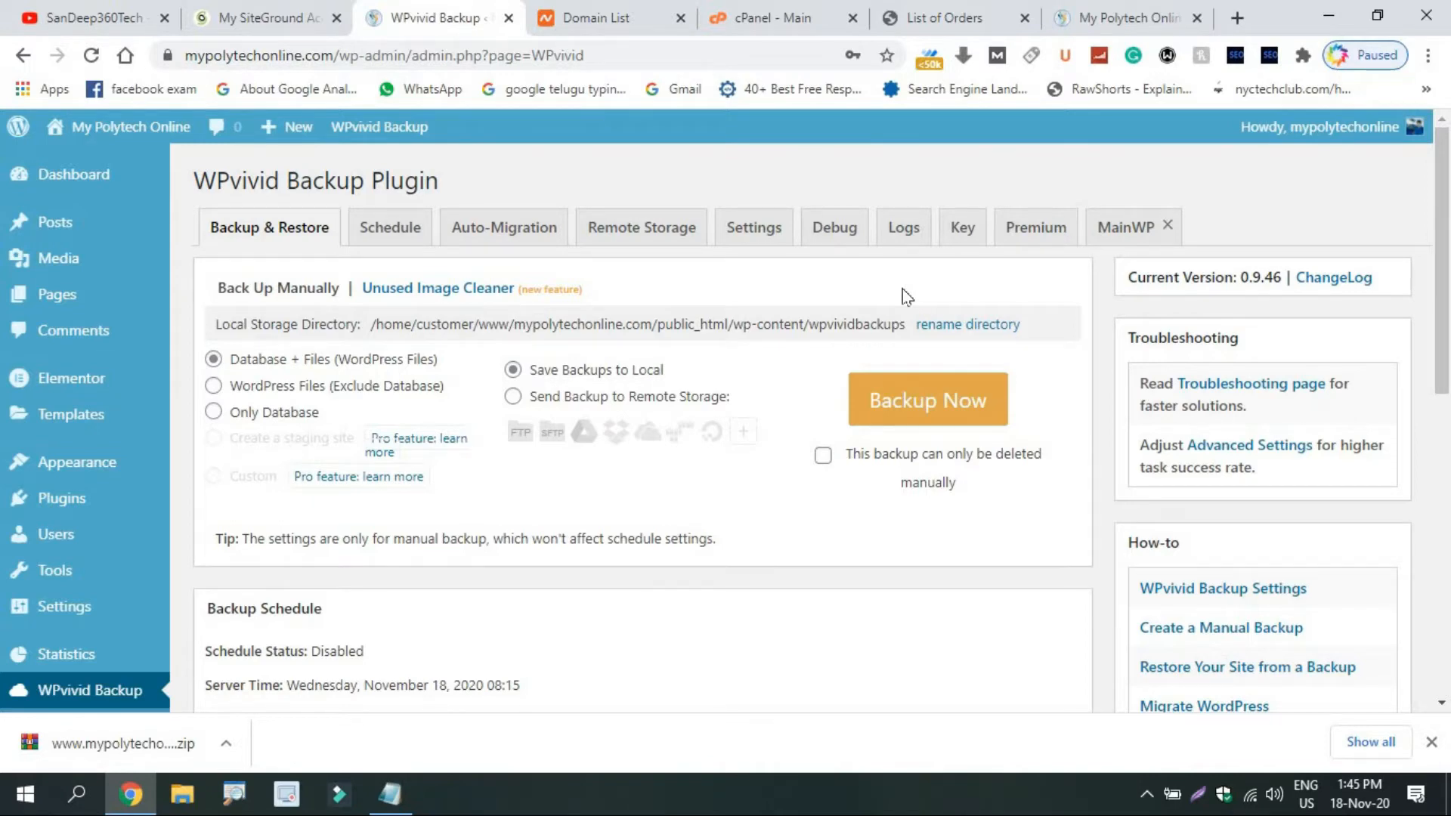
Download the Nov 18, 2020 manual backup (90.11MB) from the Backups list.
drag(1449, 264, 1448, 635)
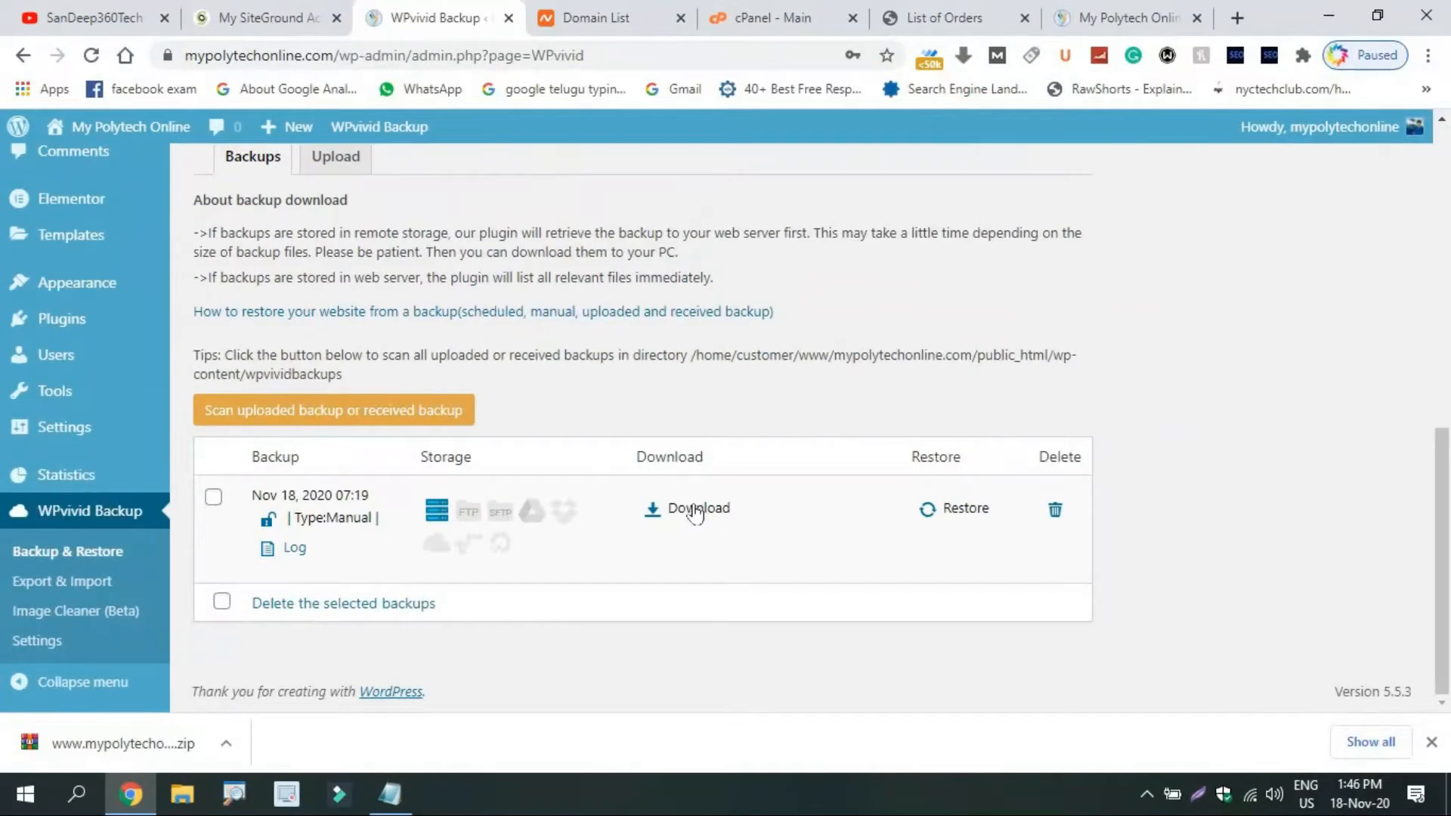
click(696, 511)
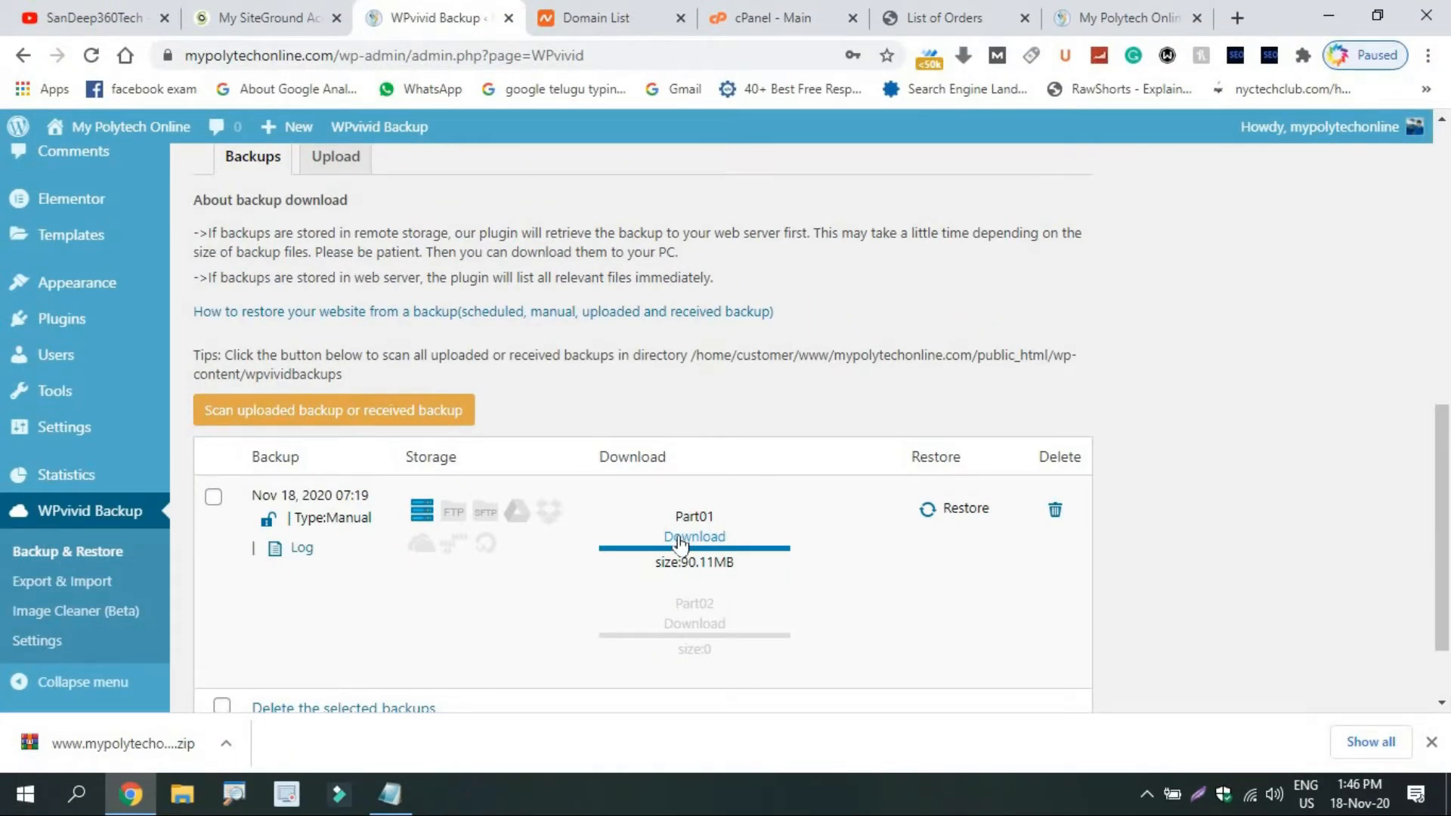
click(390, 794)
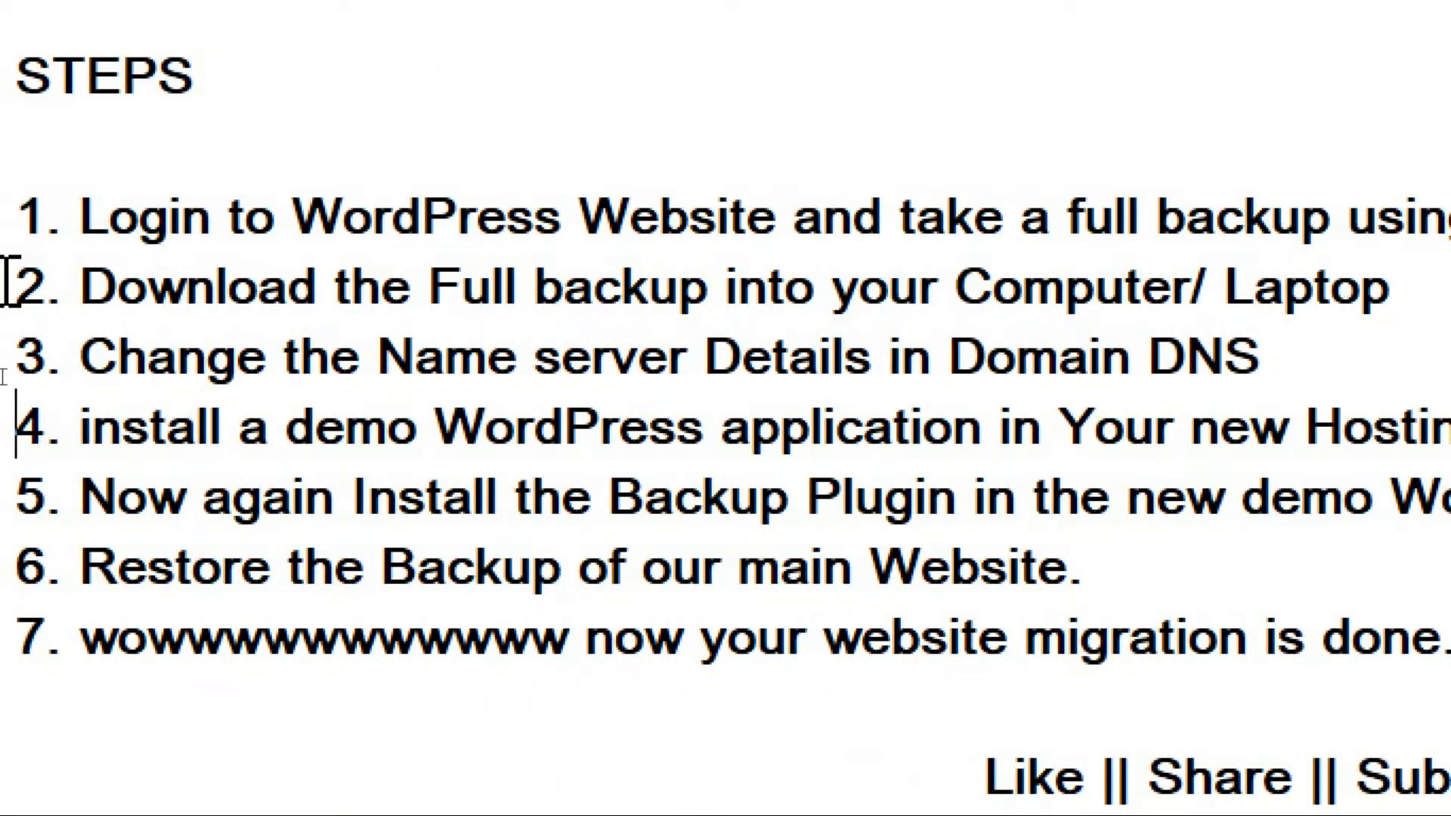
Highlight checklist step 2 (download the backup) and step 3 (change name servers in Domain DNS).
drag(9, 285, 1398, 285)
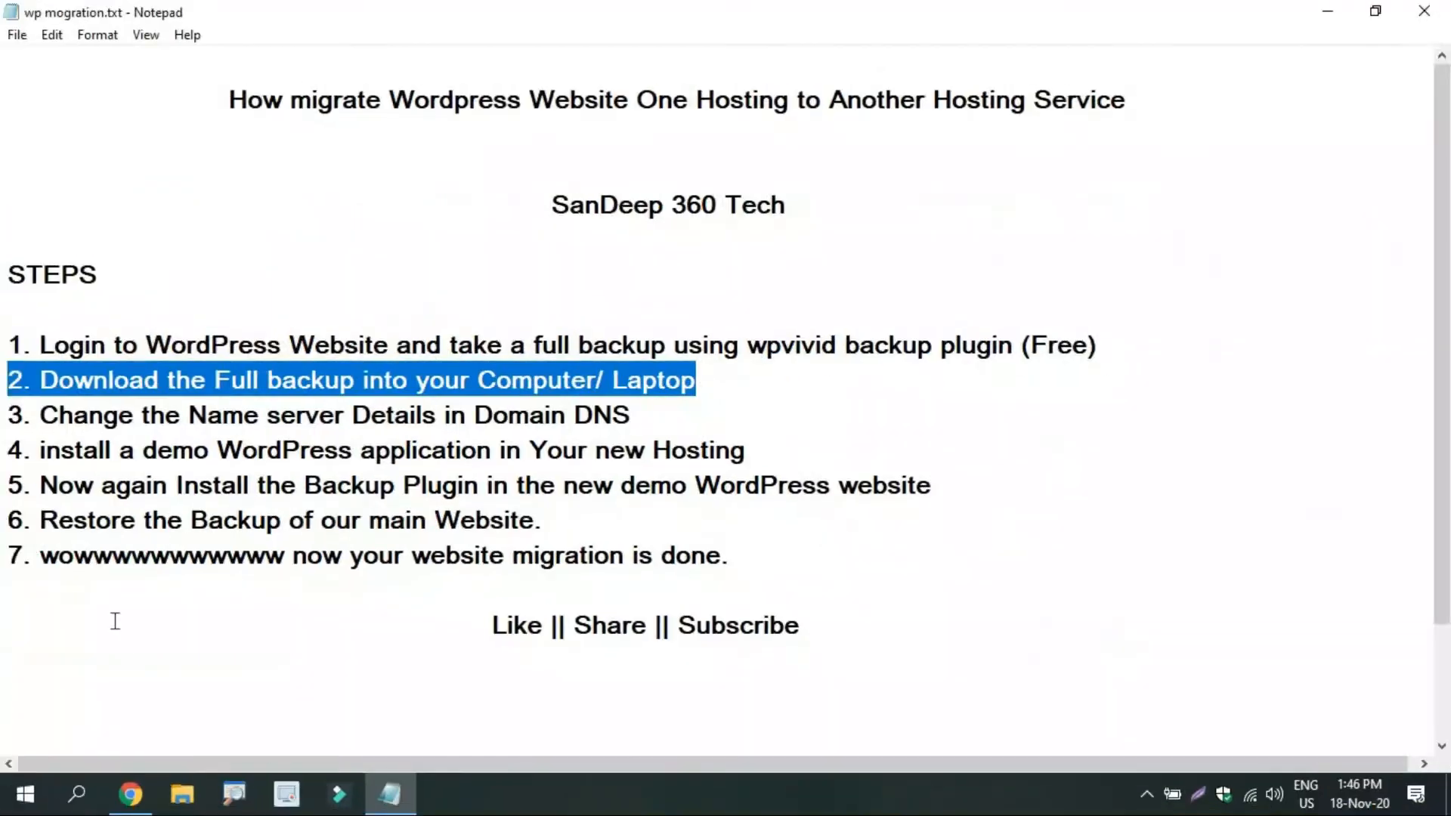
click(130, 794)
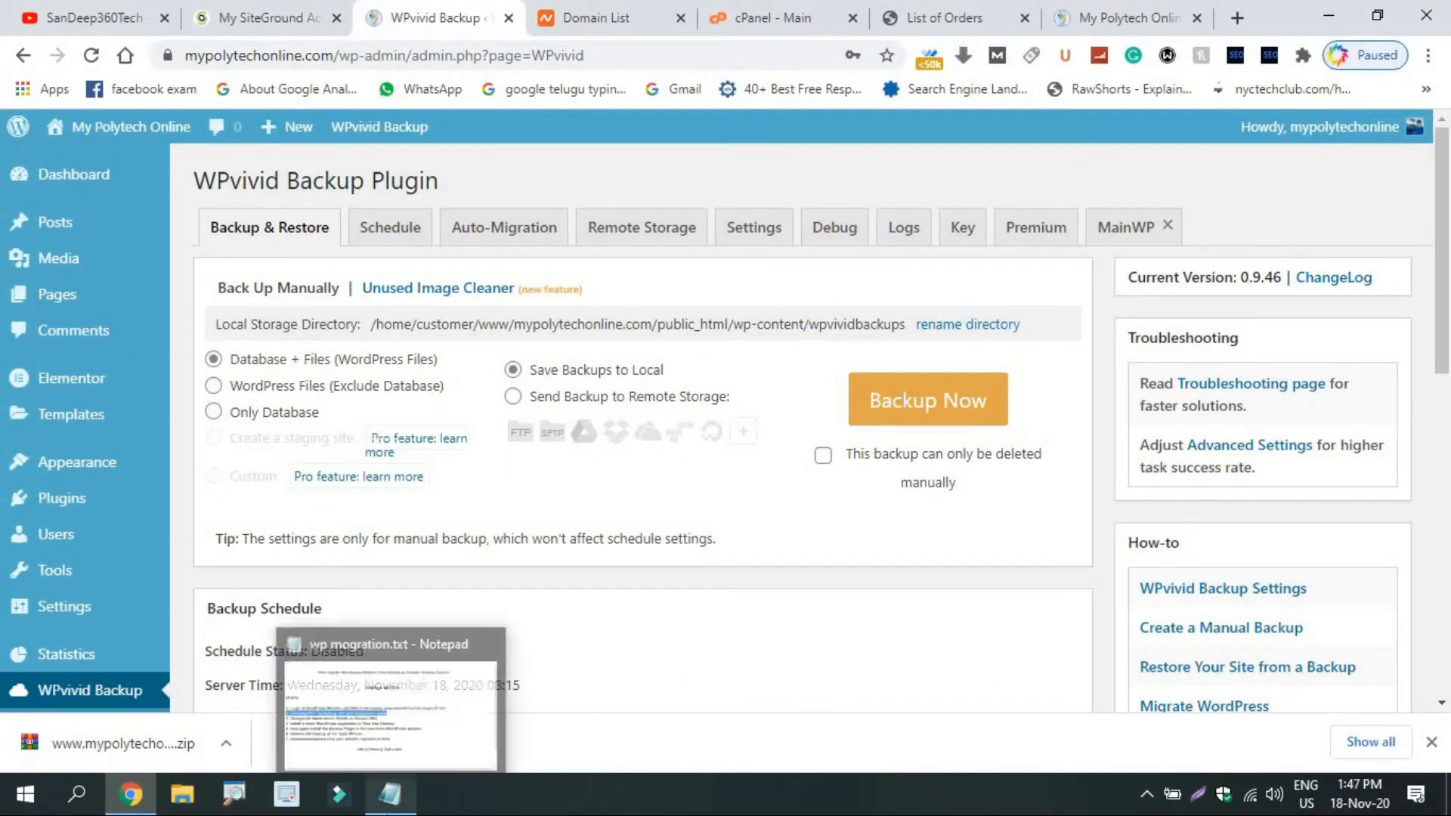
click(390, 793)
drag(8, 415, 639, 416)
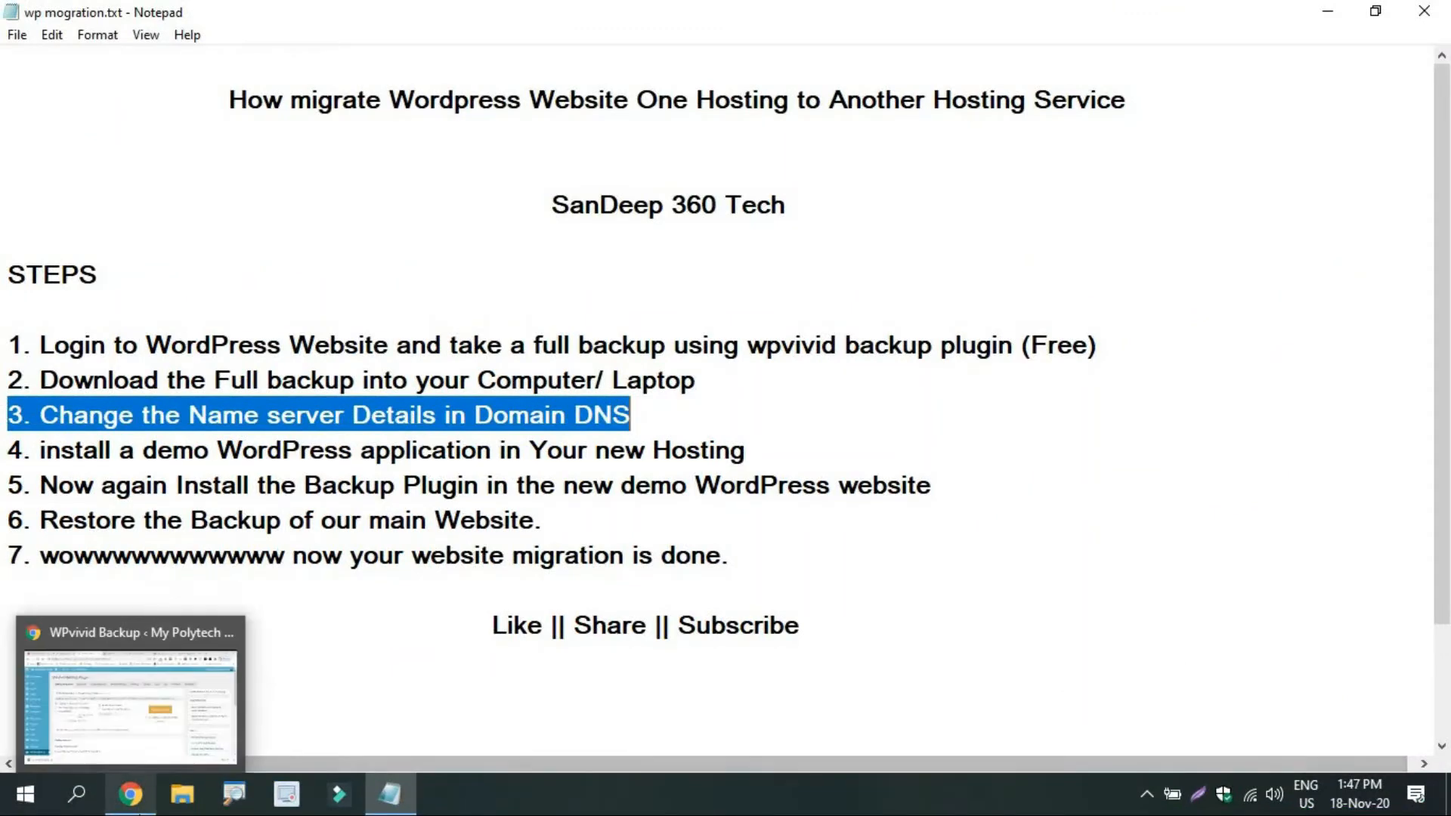
click(130, 793)
Open the mypolytechonline.com order in BigRock and show its Manage Name Servers dialog.
click(850, 6)
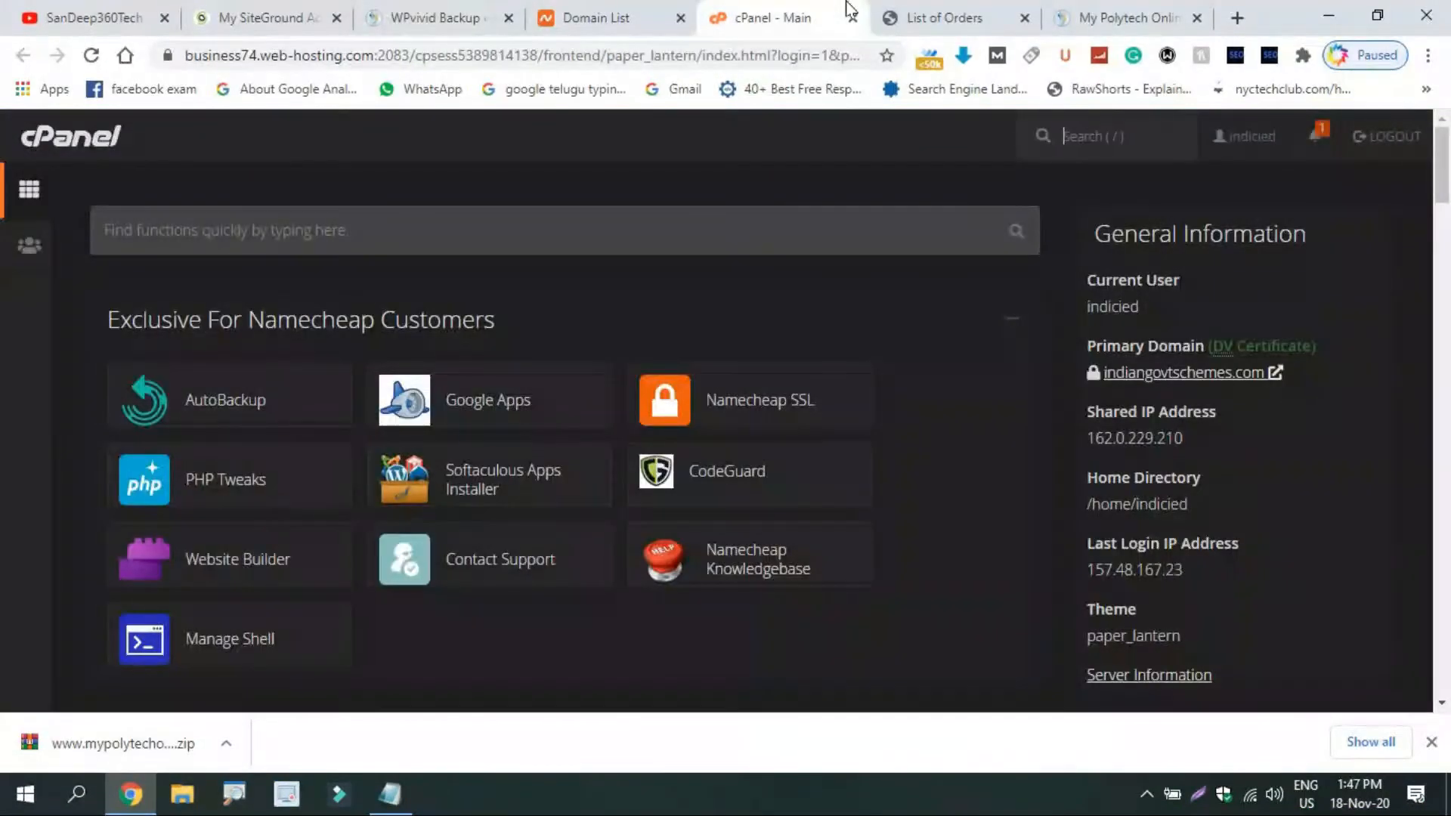
click(937, 6)
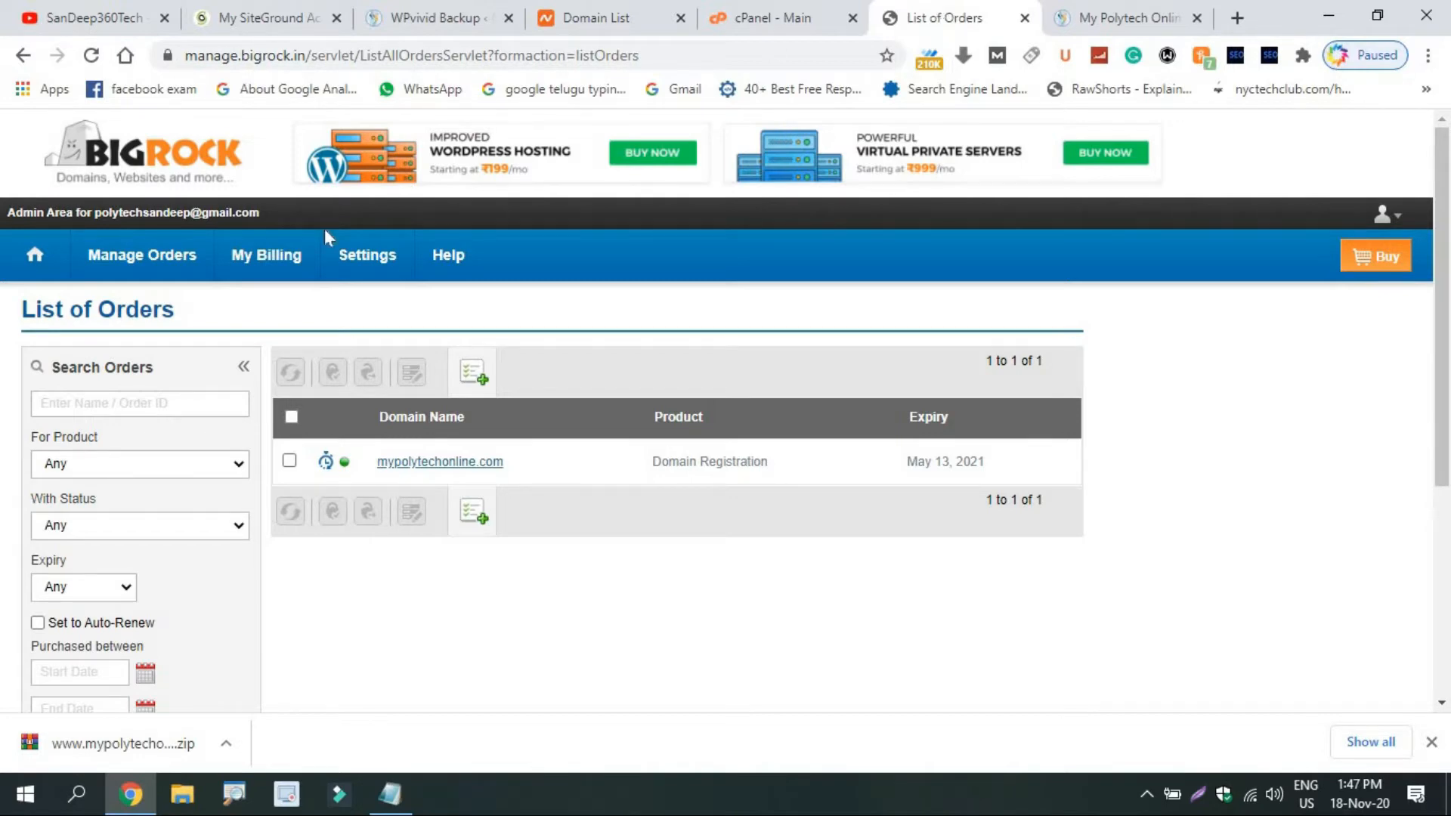
mouse_move(448, 255)
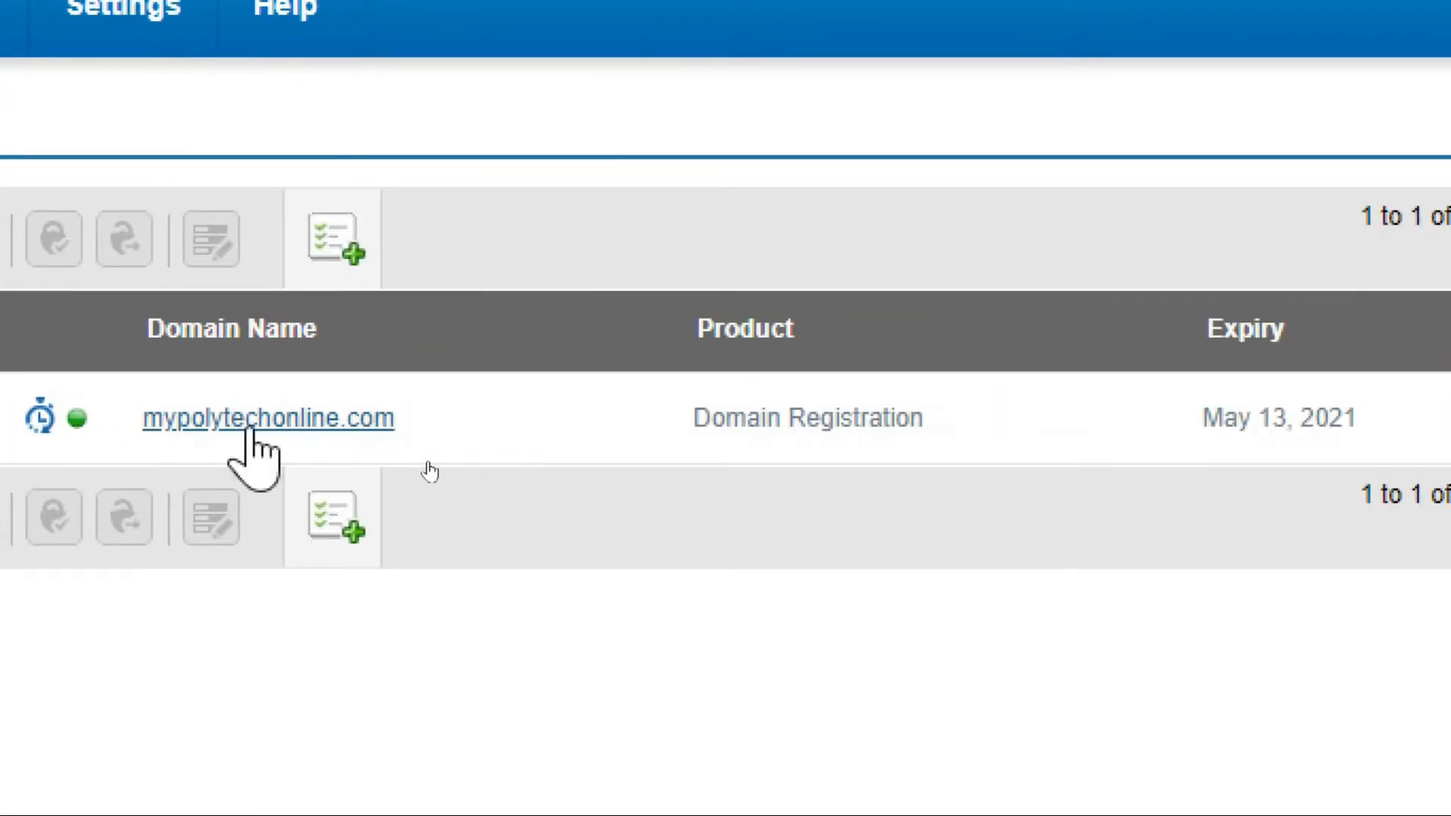
click(247, 420)
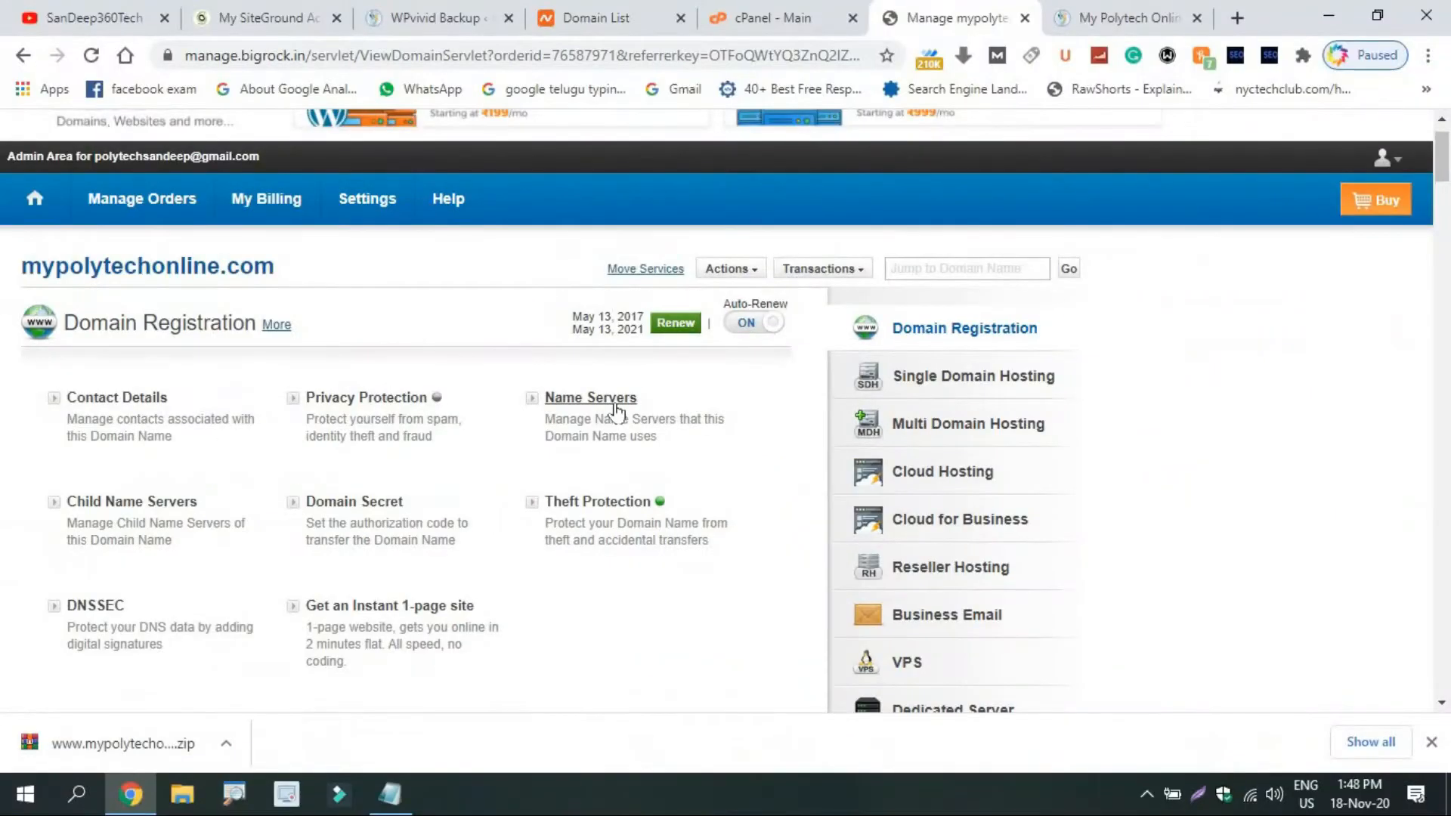
click(591, 397)
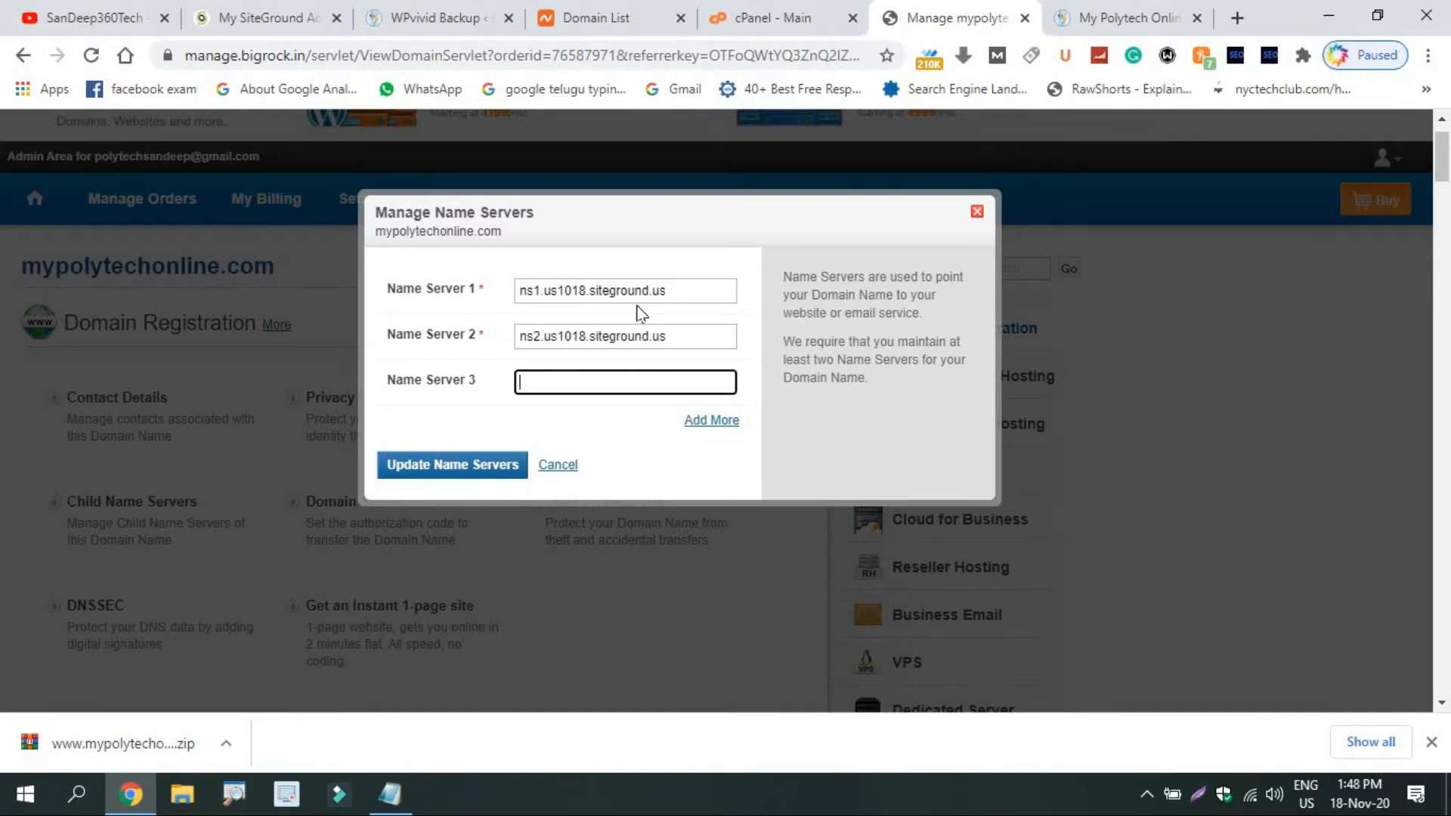
Open the Addon Domains page from the cPanel dashboard.
click(617, 11)
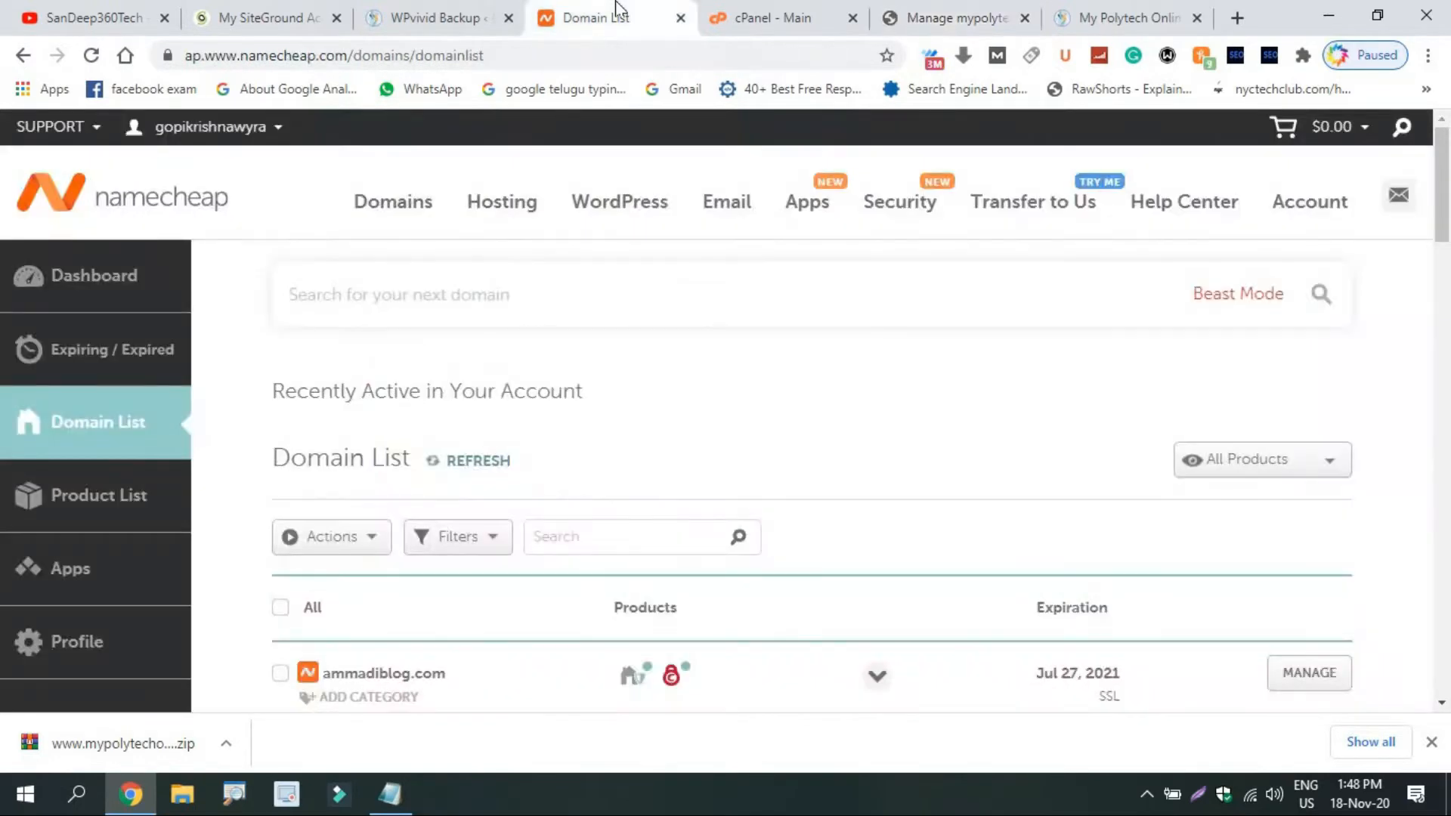
click(750, 12)
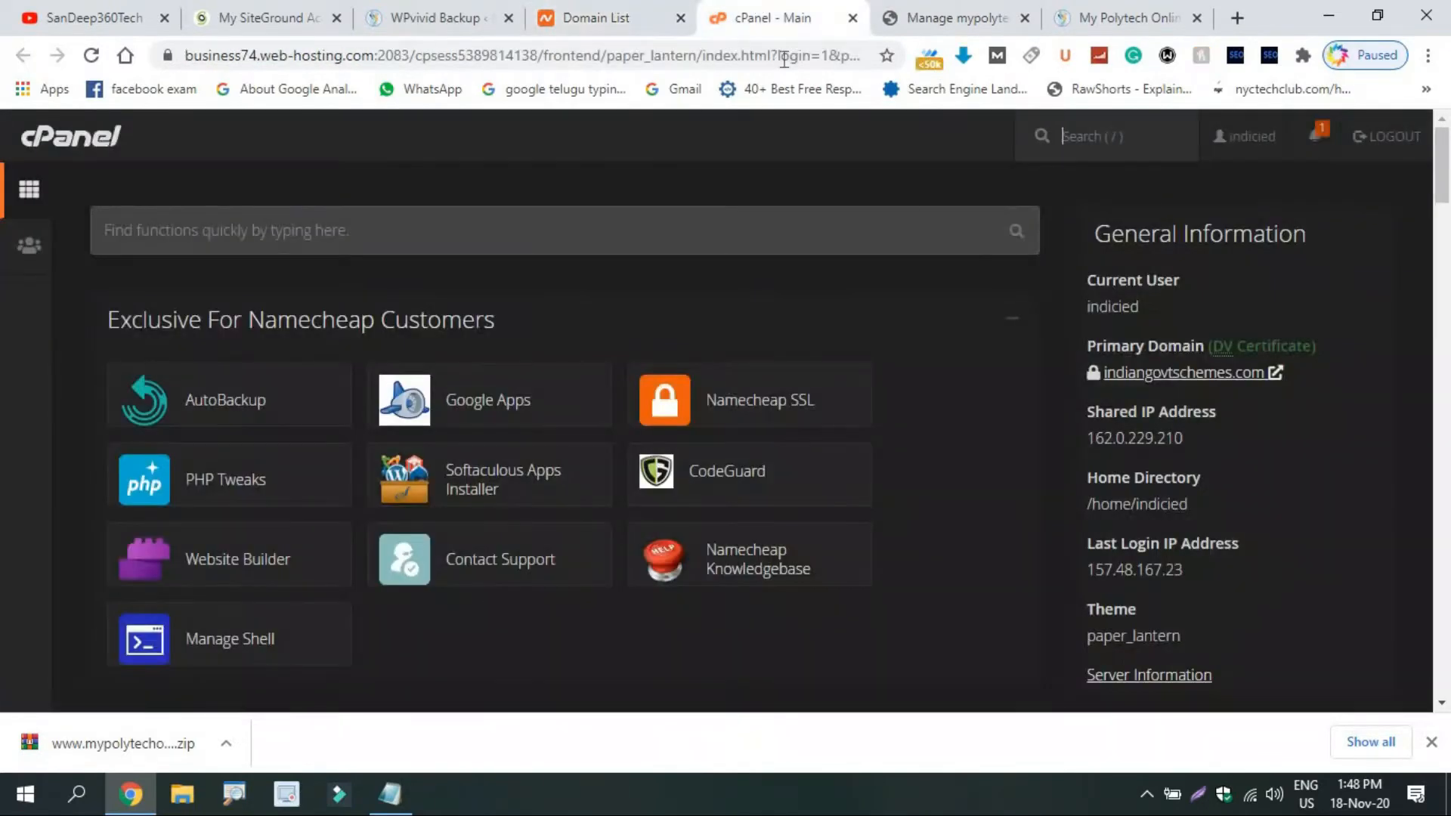
scroll(1240, 338, down, 10)
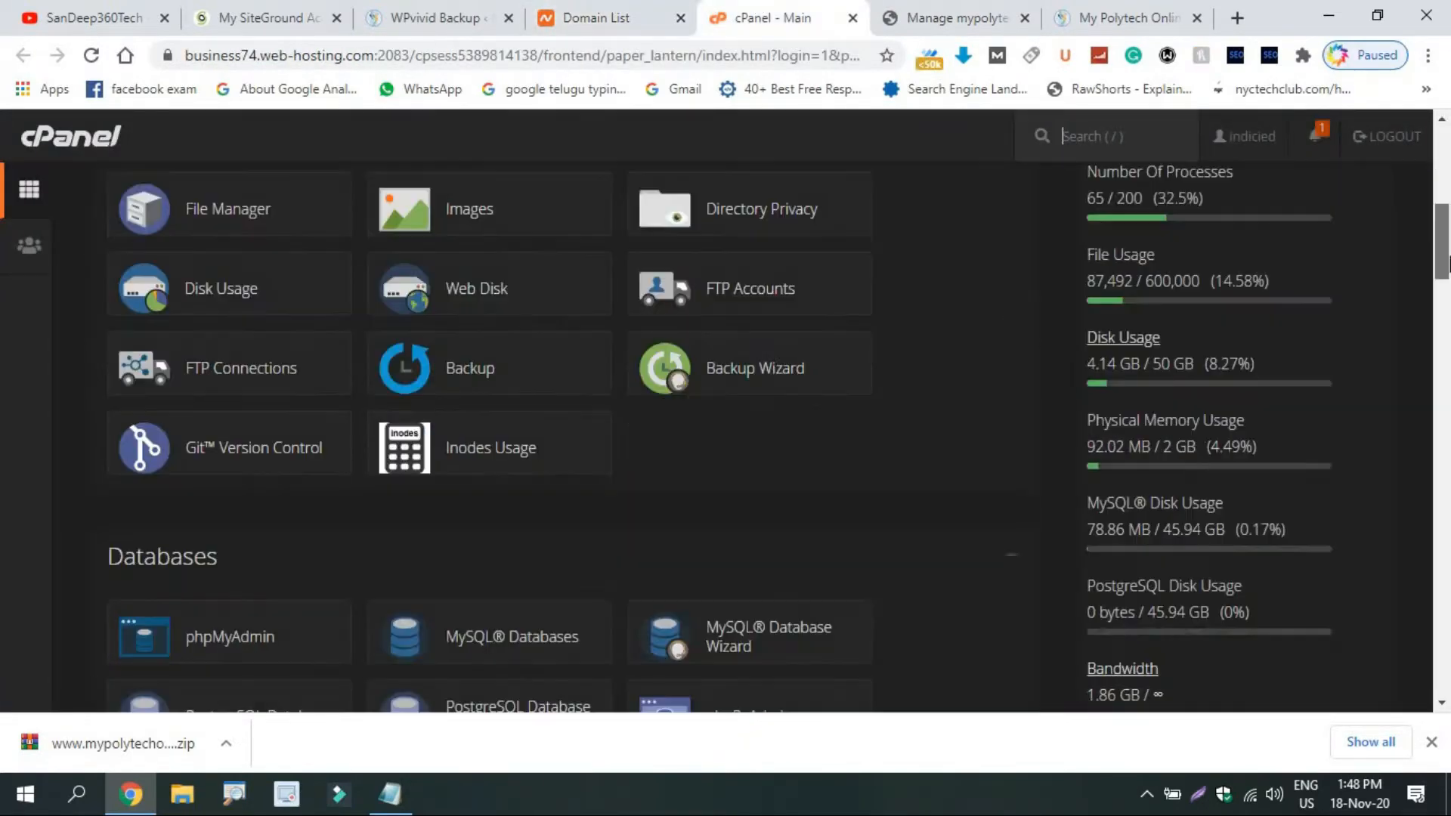
scroll(1448, 308, down, 7)
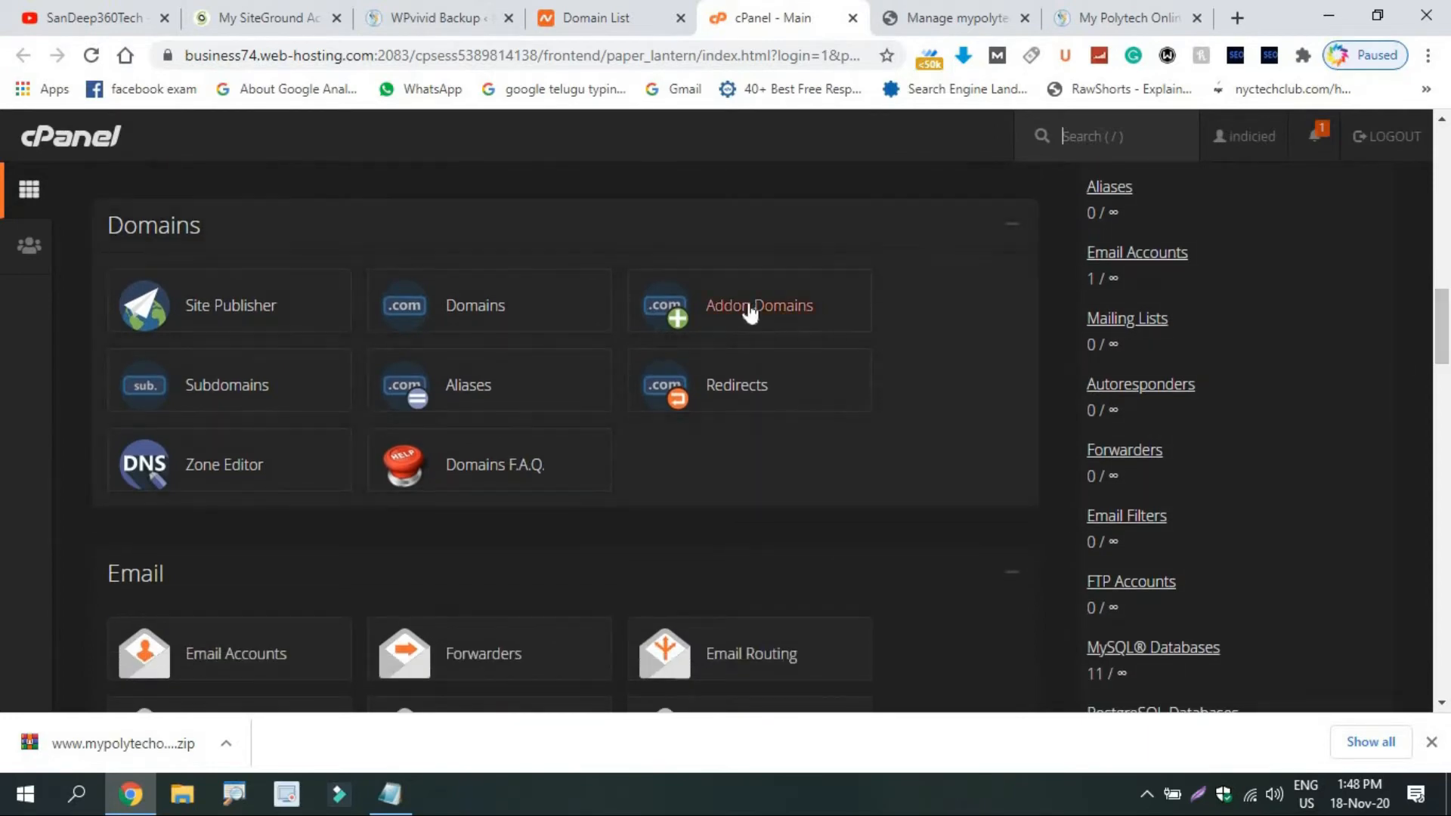
click(749, 311)
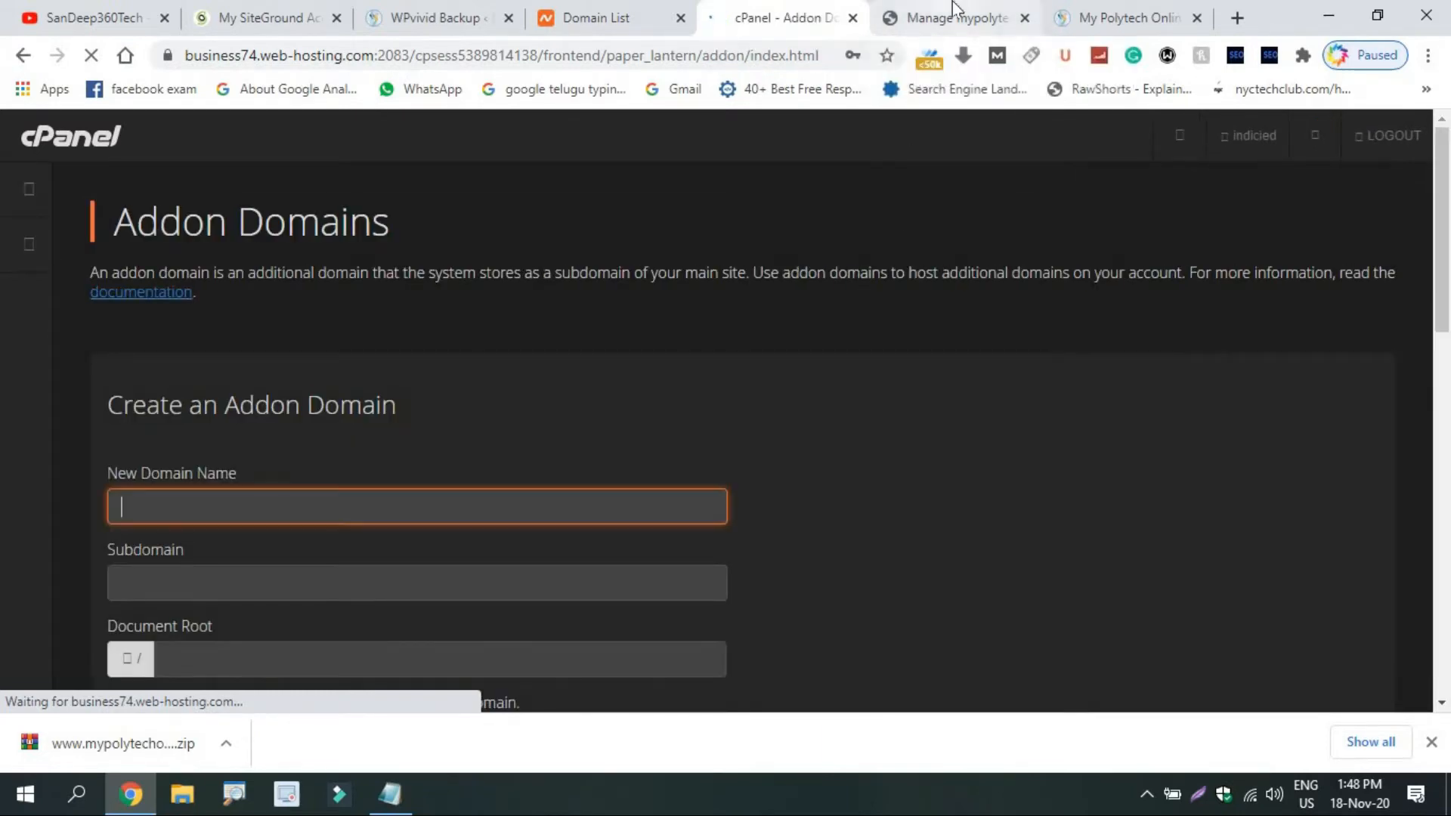
Submit mypolytechonline.com as an addon domain and select dns1.namecheaphosting.com from the rejection message.
click(954, 13)
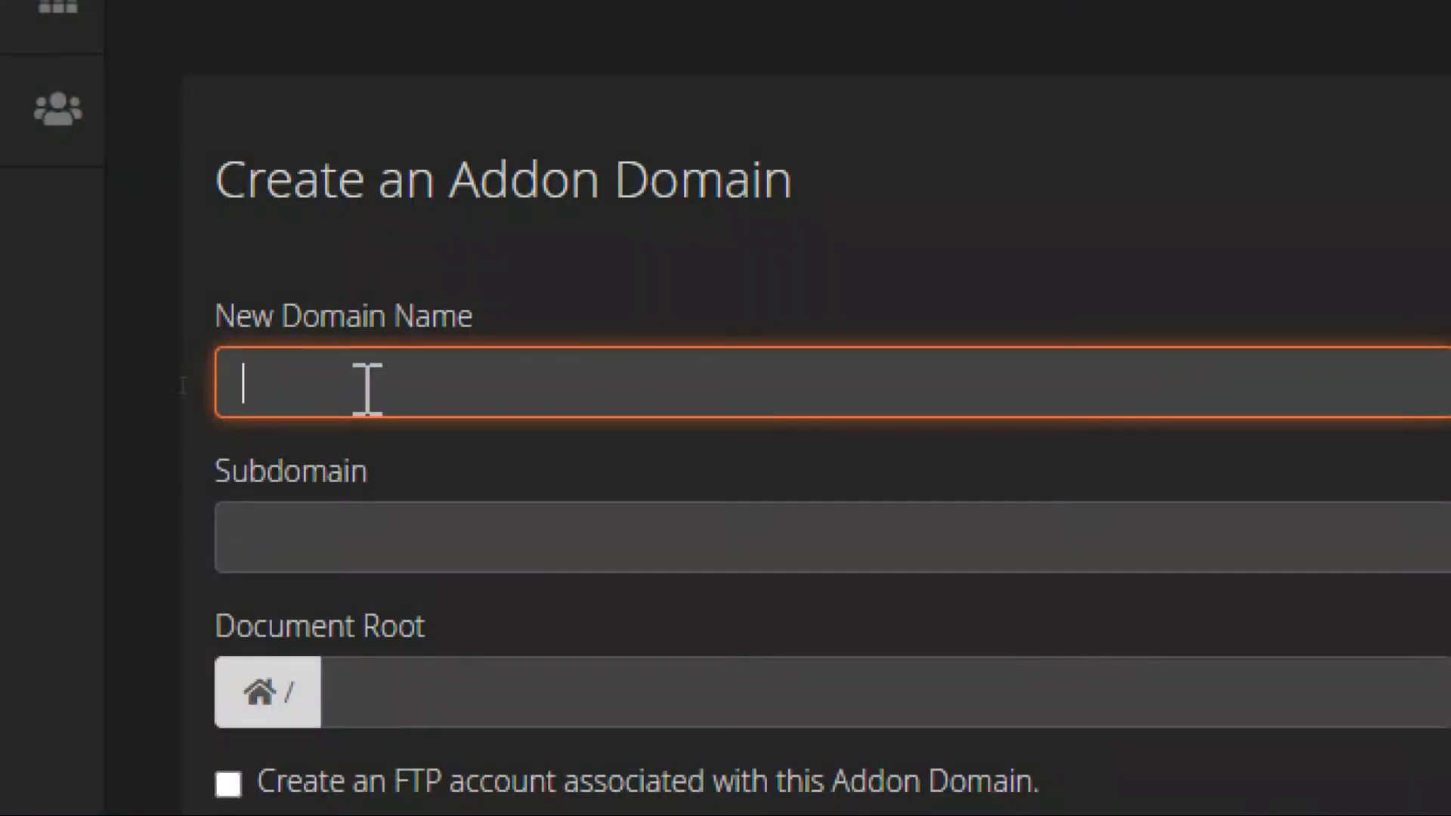
text(mypolytechonline.com)
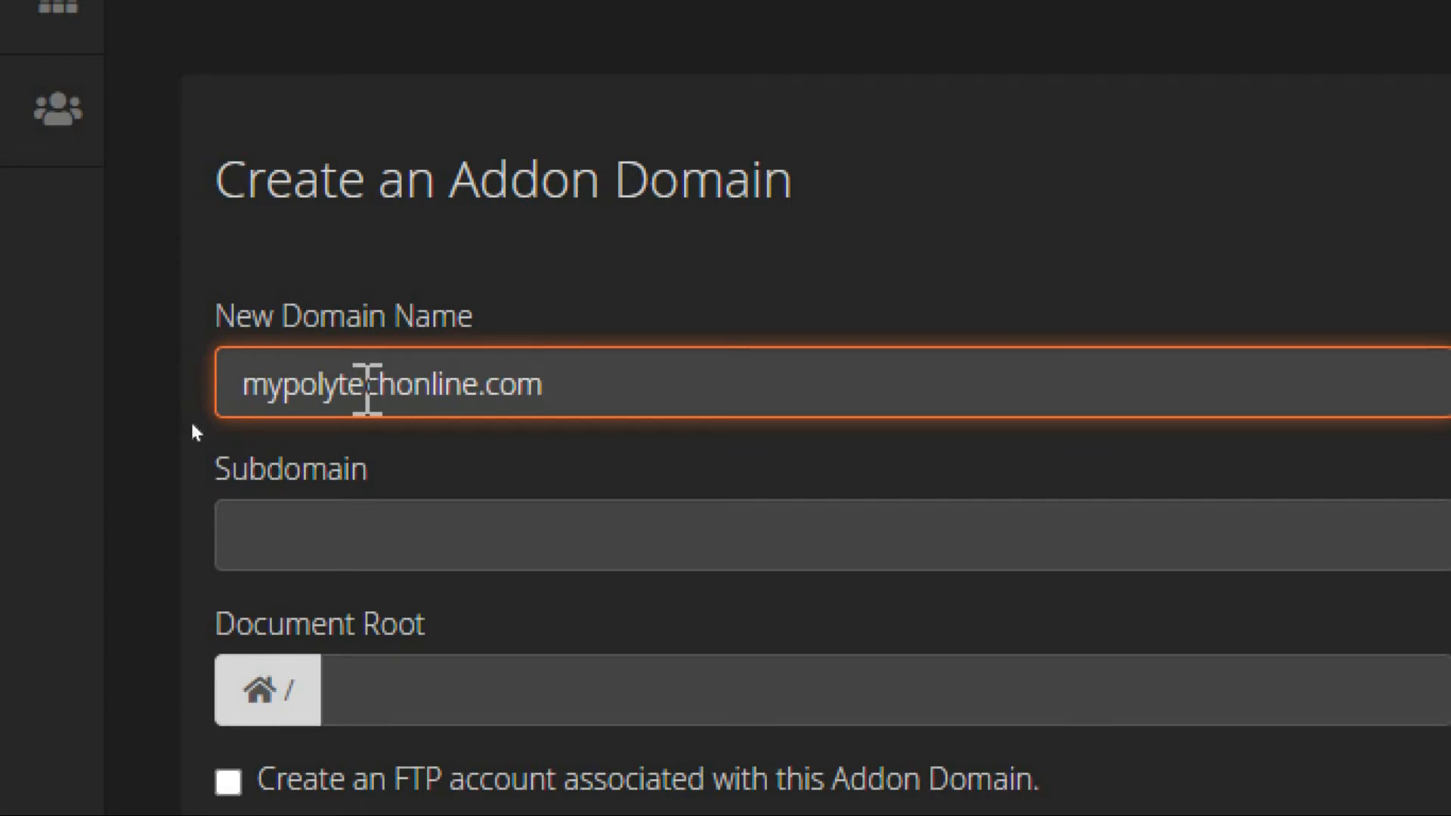
click(424, 524)
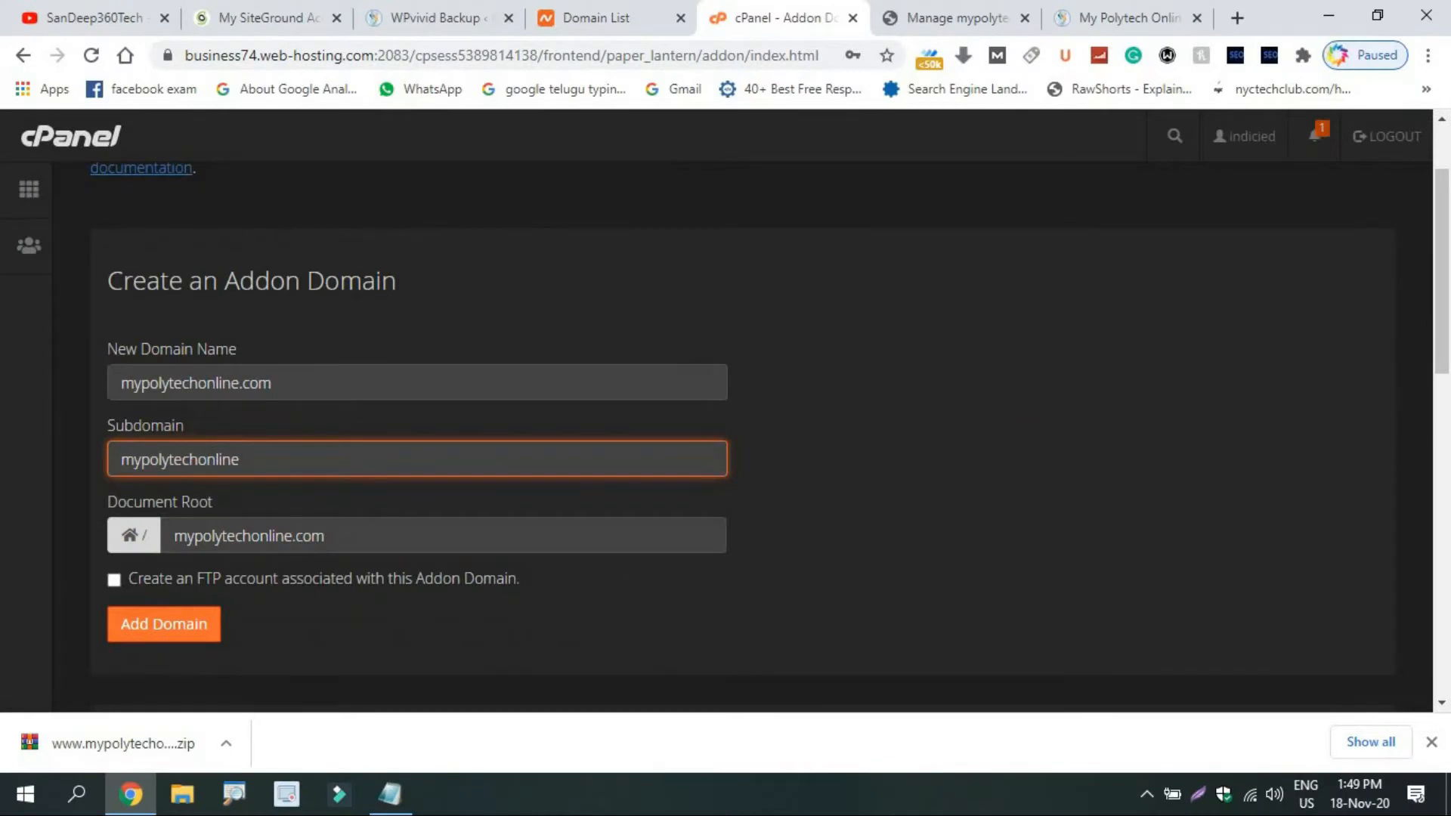
click(144, 627)
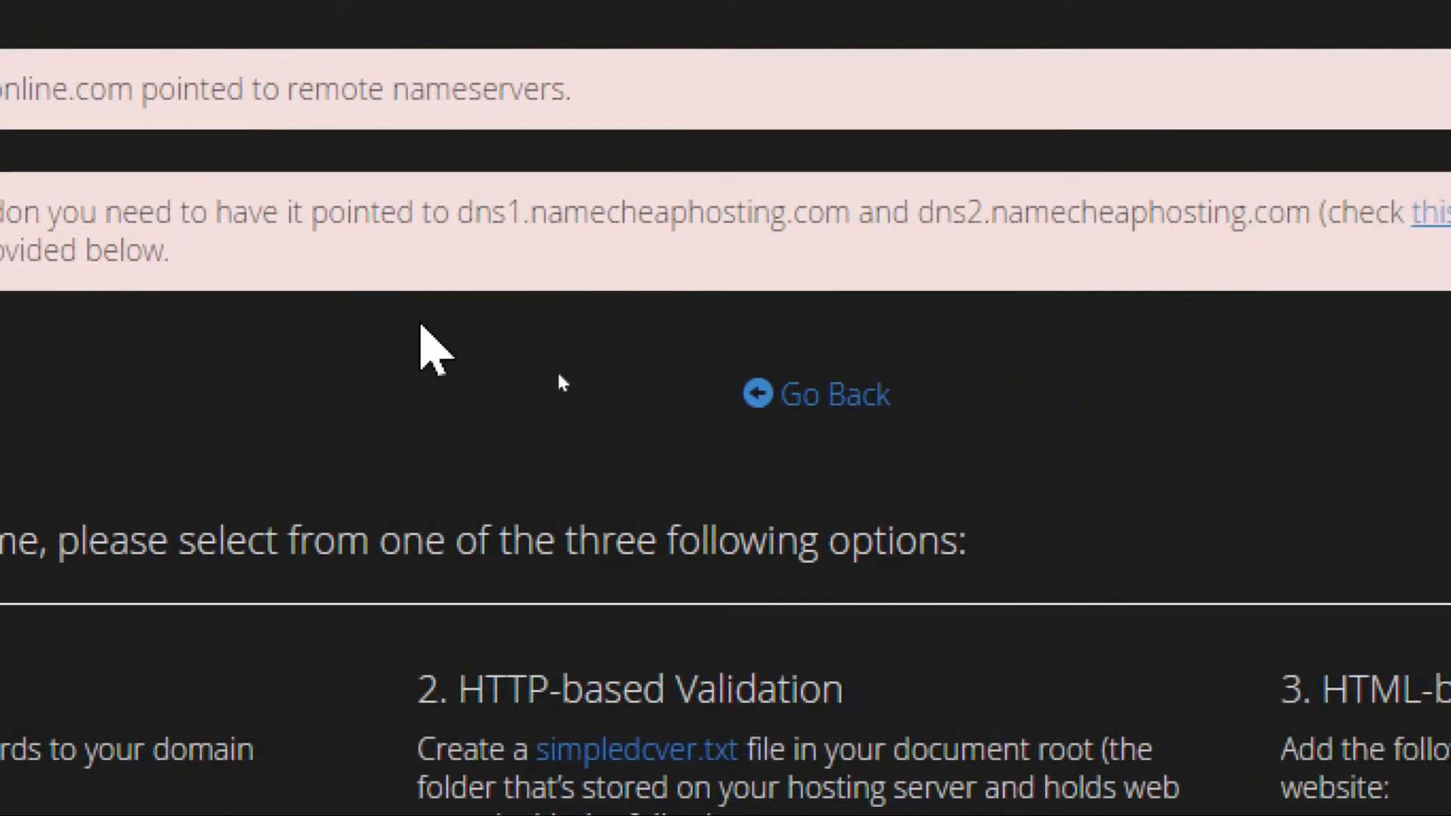
drag(461, 211, 856, 214)
key(ctrl+c)
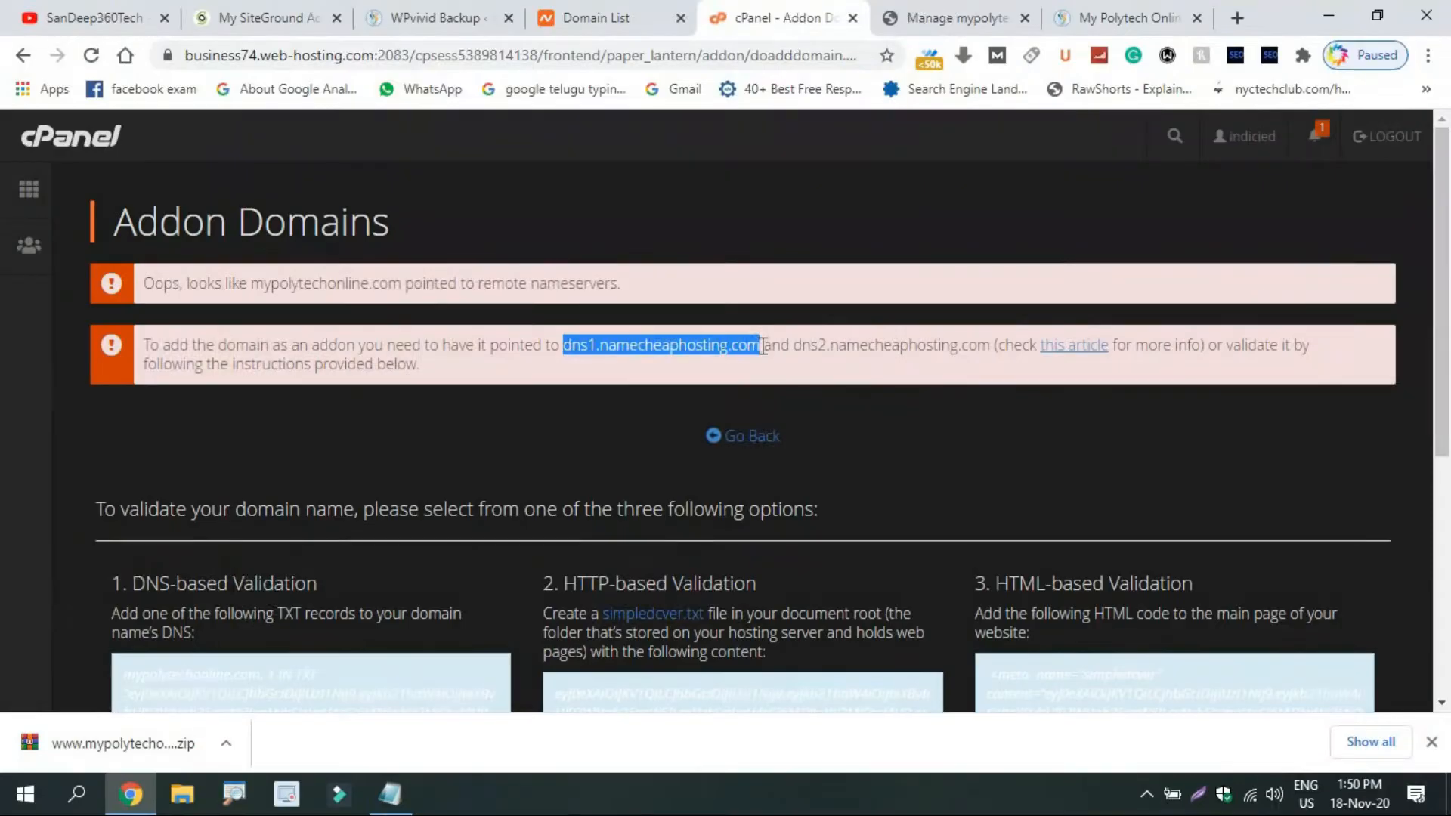
Set name servers 1 and 2 to dns1.namecheaphosting.com and dns2.namecheaphosting.com and update them.
click(956, 17)
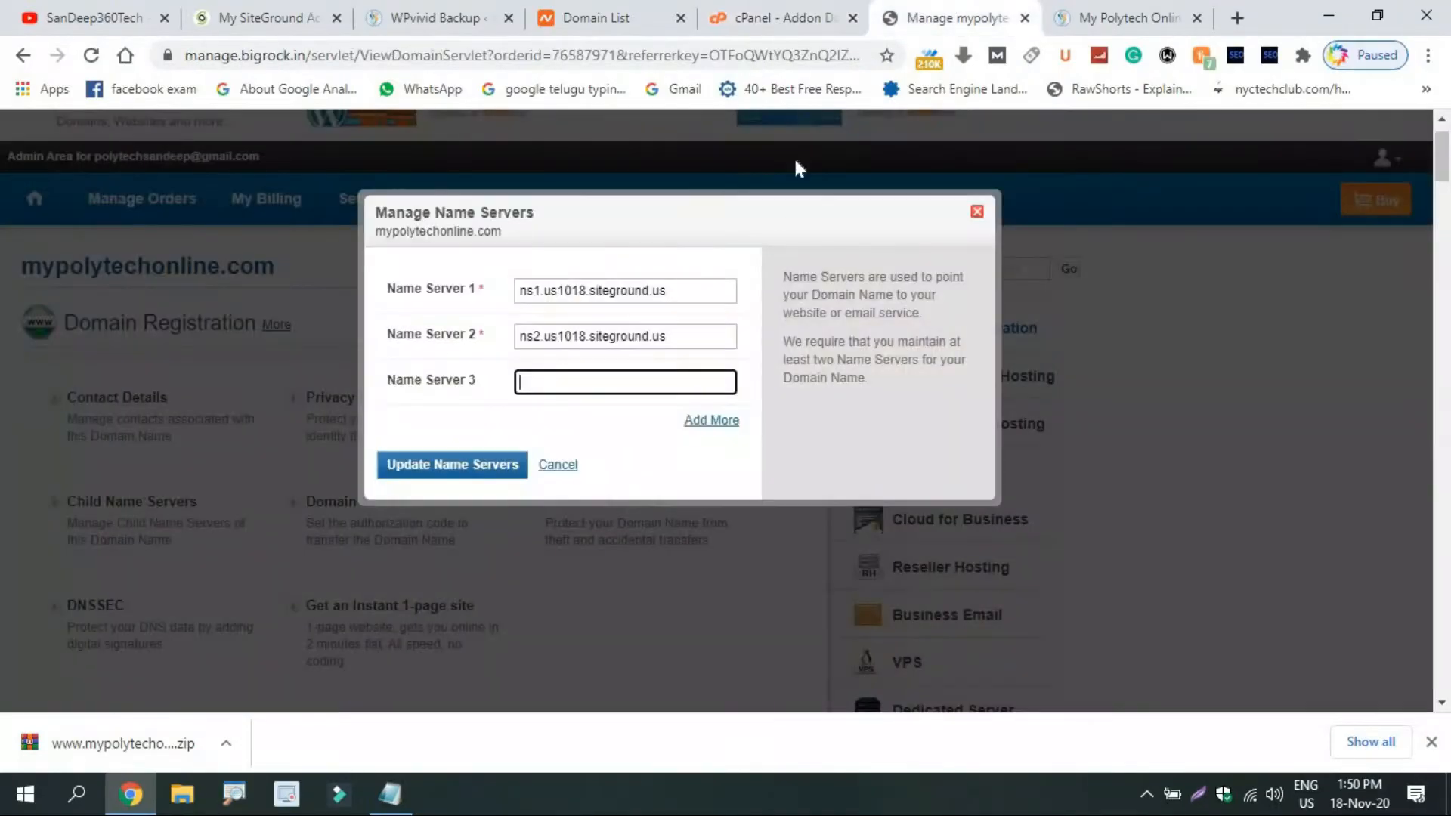
triple_click(703, 297)
key(ctrl+v)
triple_click(699, 340)
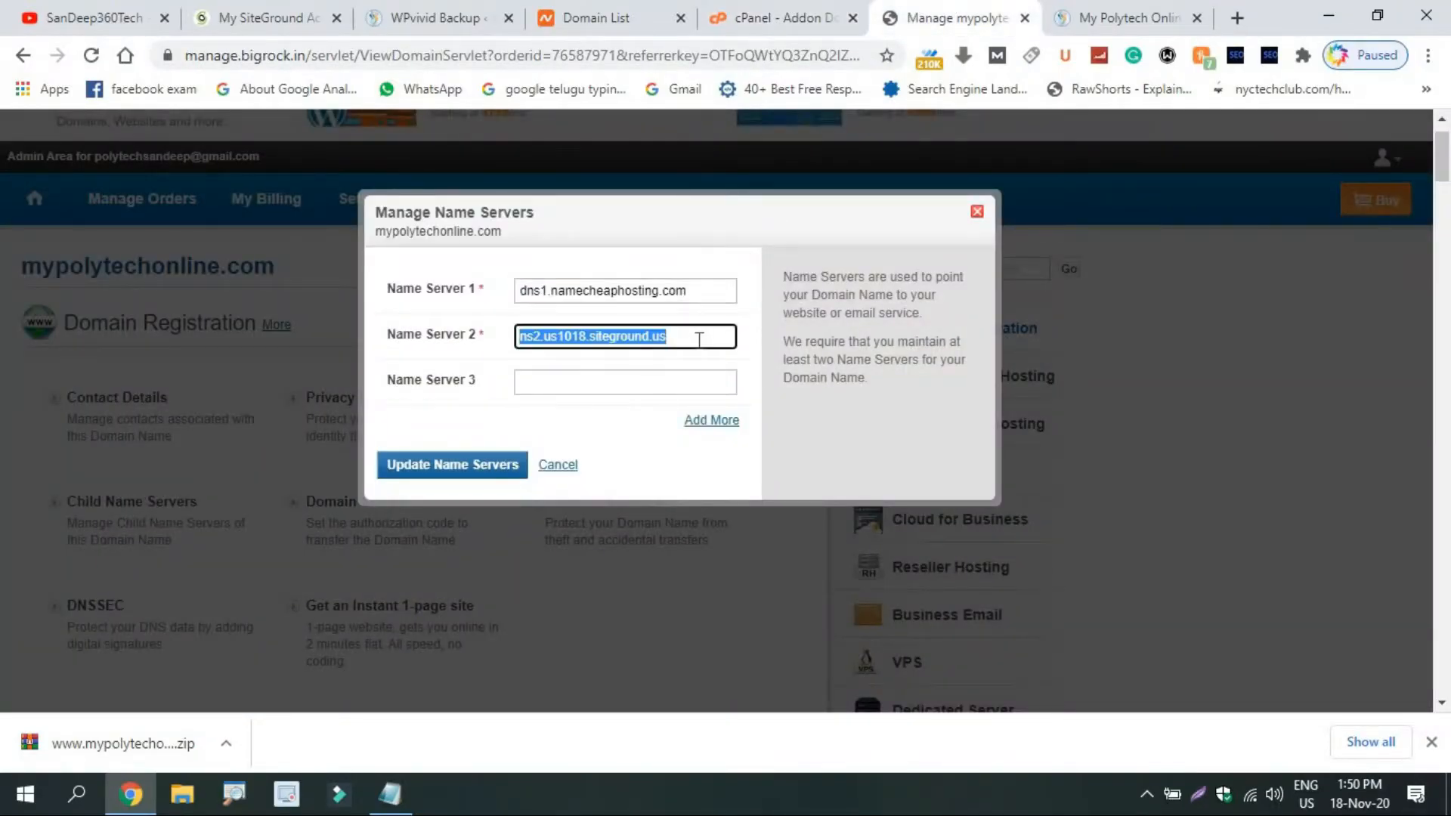
key(ctrl+v)
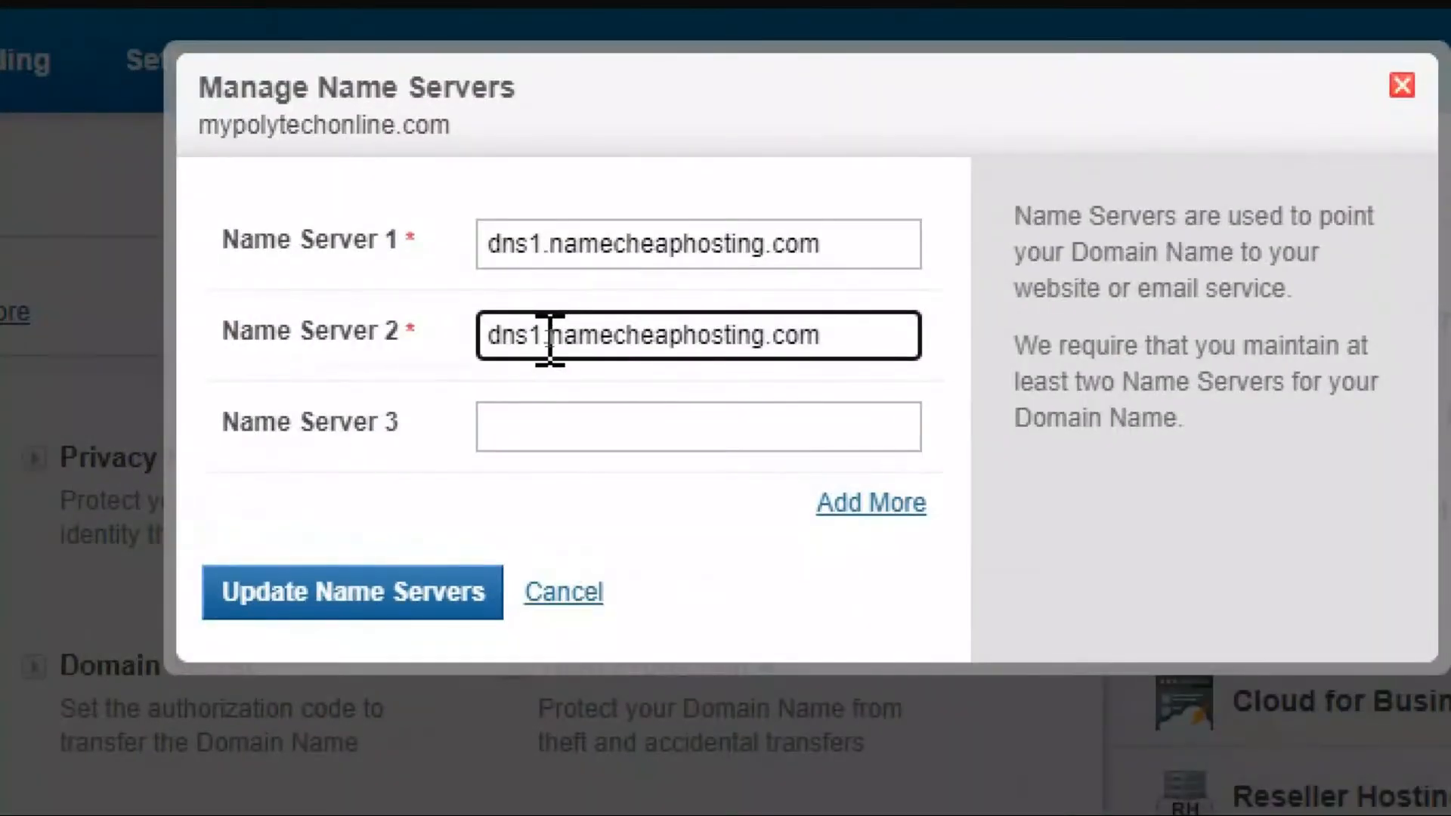
click(547, 339)
key(BackSpace)
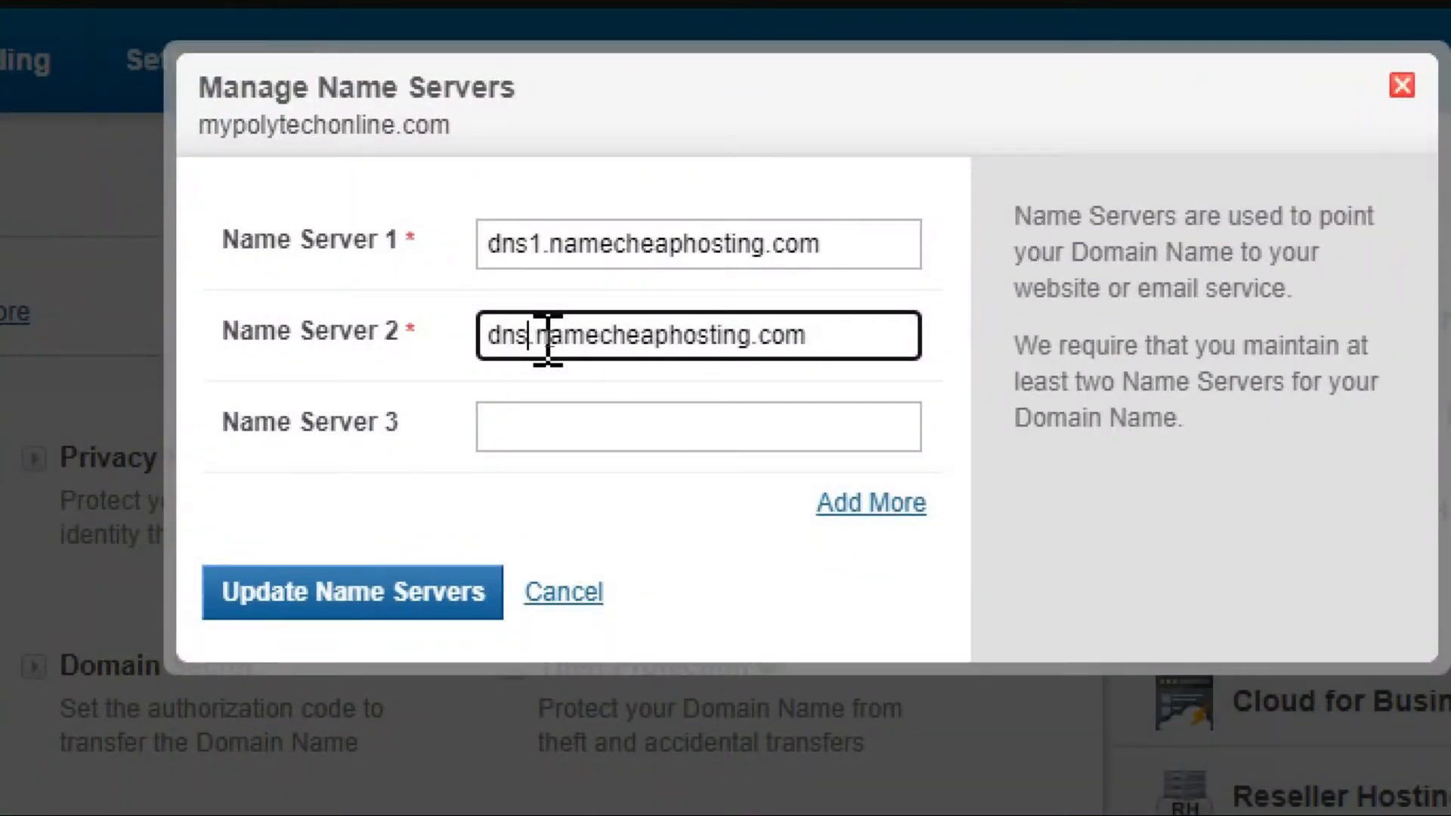
text(2)
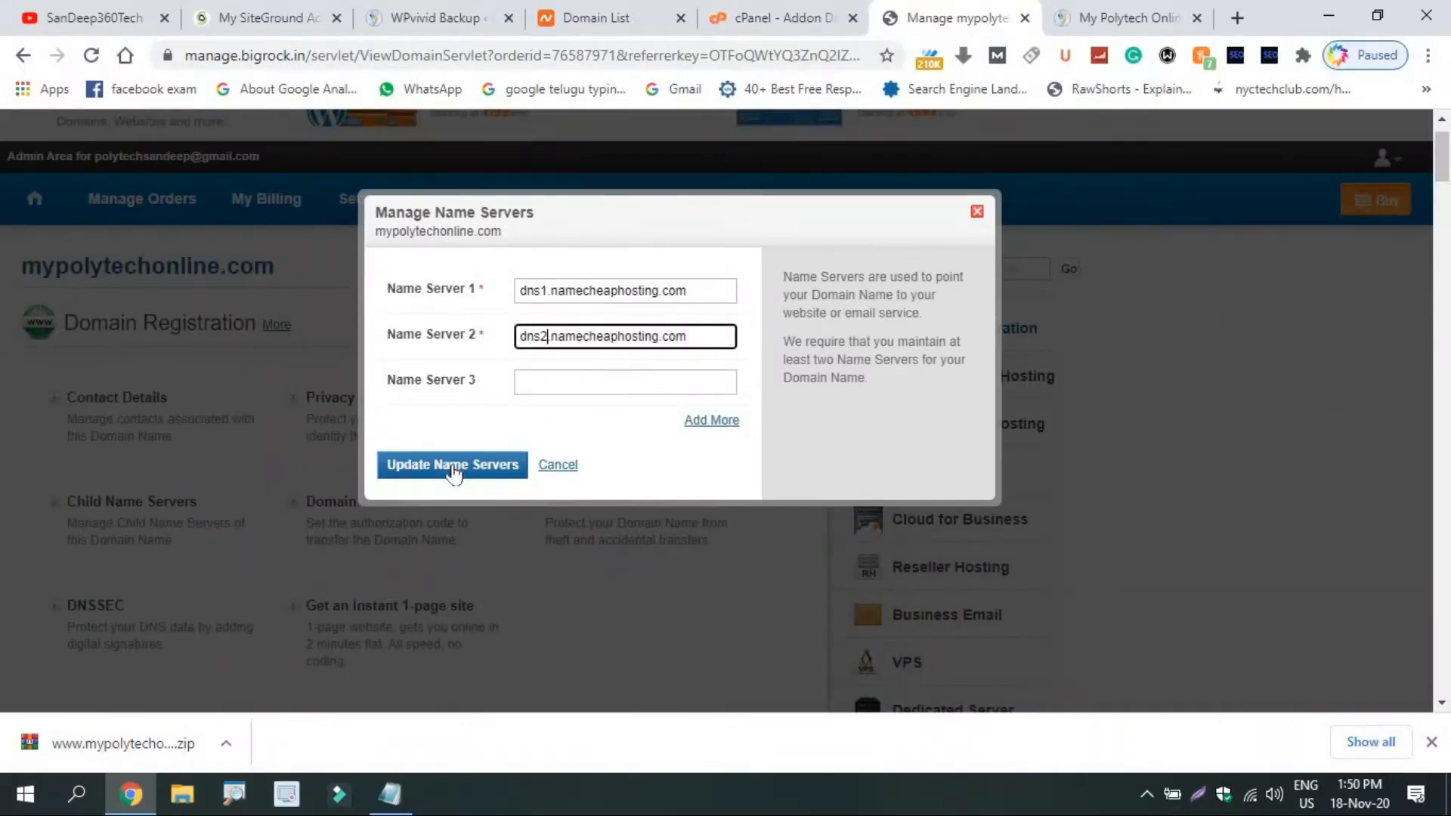
click(452, 466)
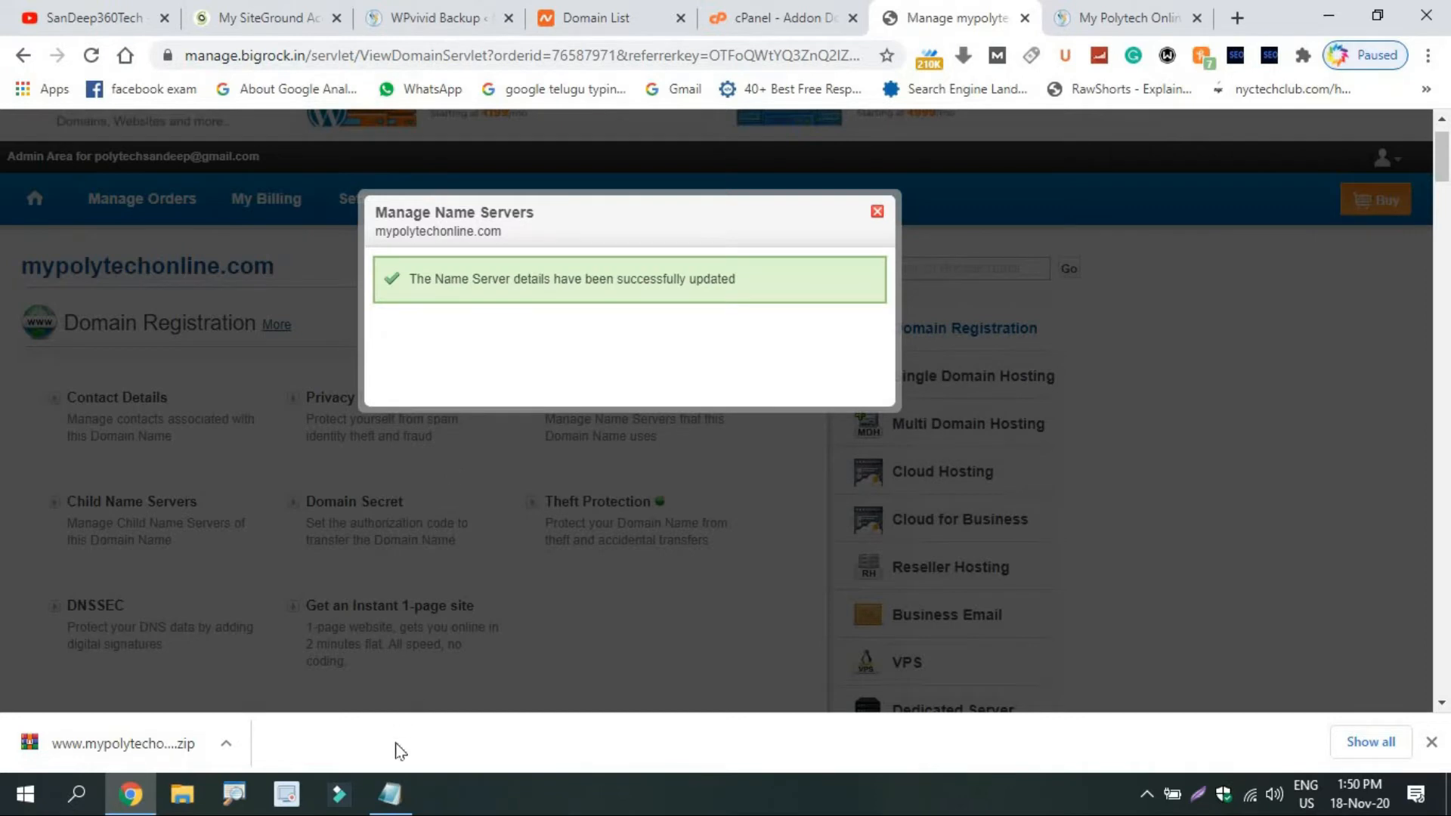
click(390, 794)
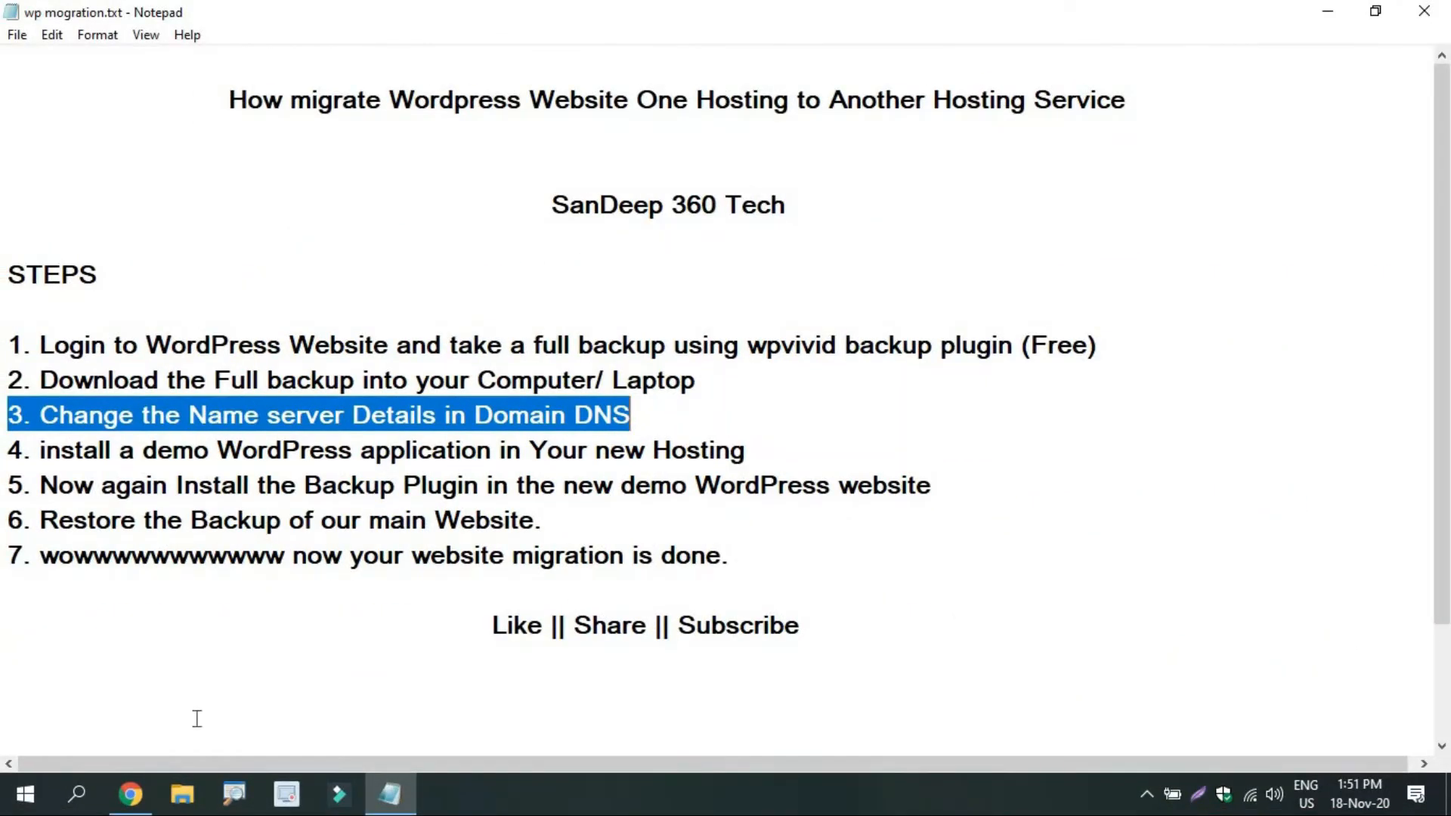
Create addon domain mypolytechonline.com with autofilled subdomain mypolytechonline and document root mypolytechonline.com.
click(130, 793)
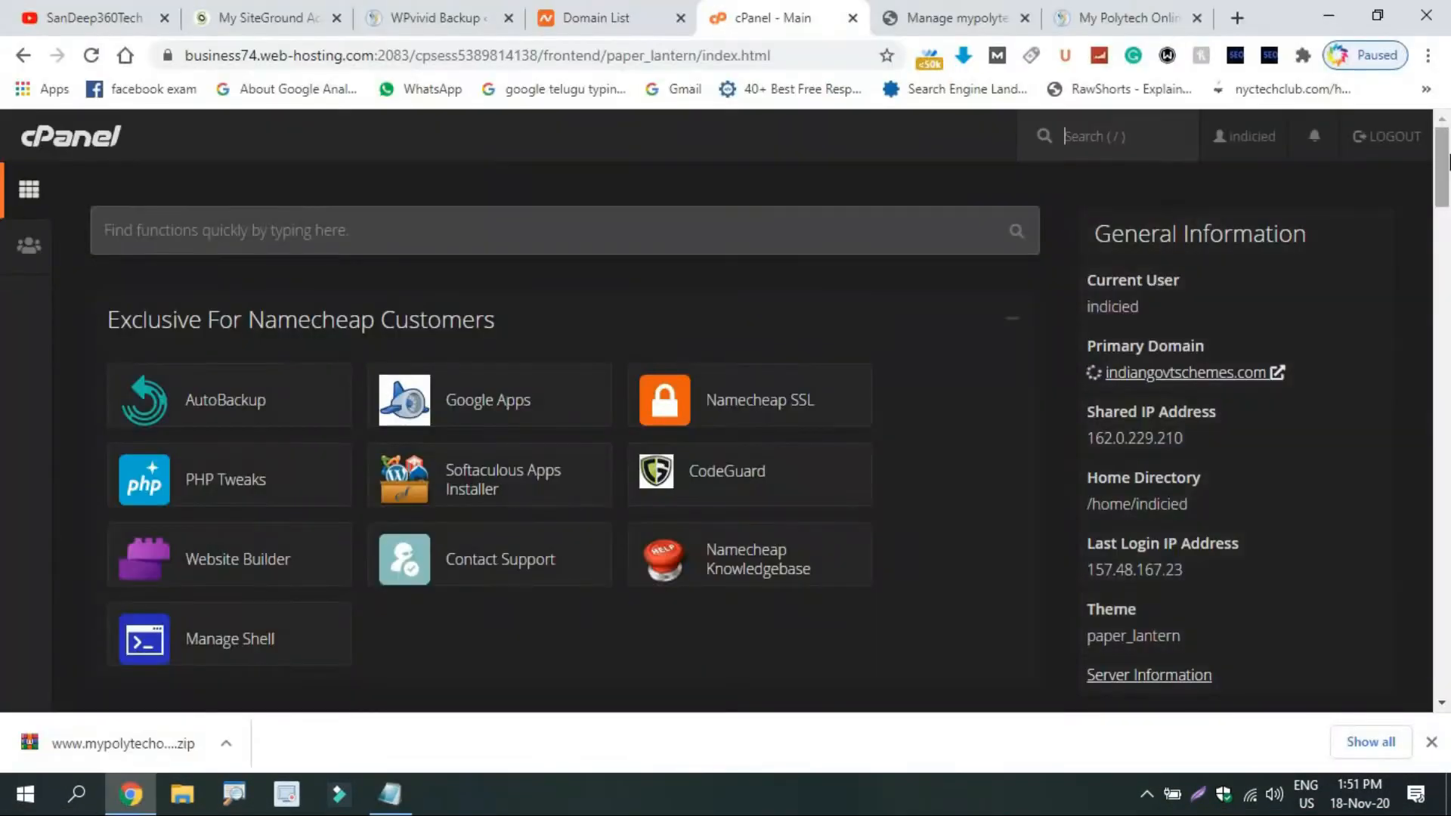
drag(1446, 158, 1440, 344)
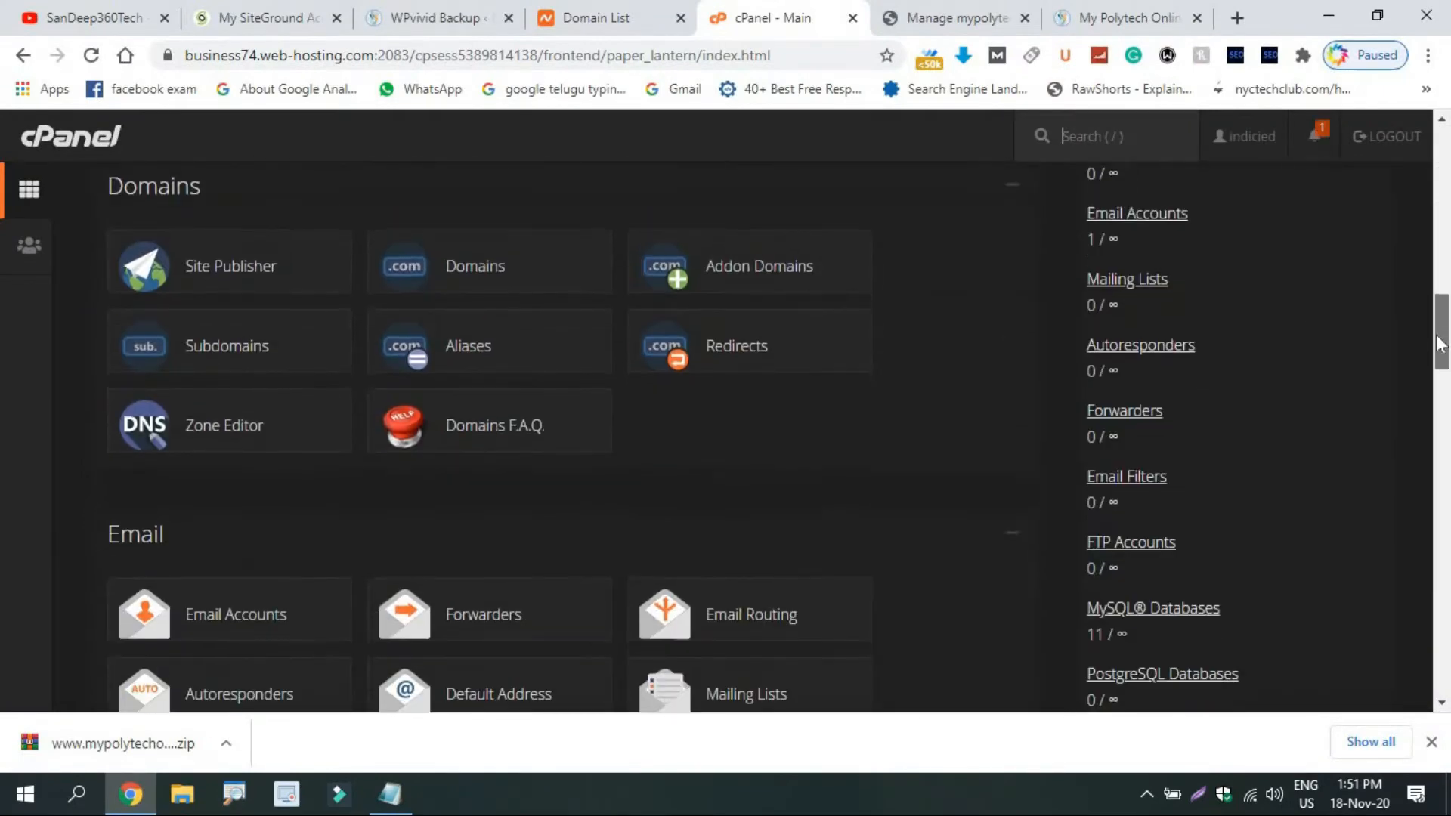
click(726, 283)
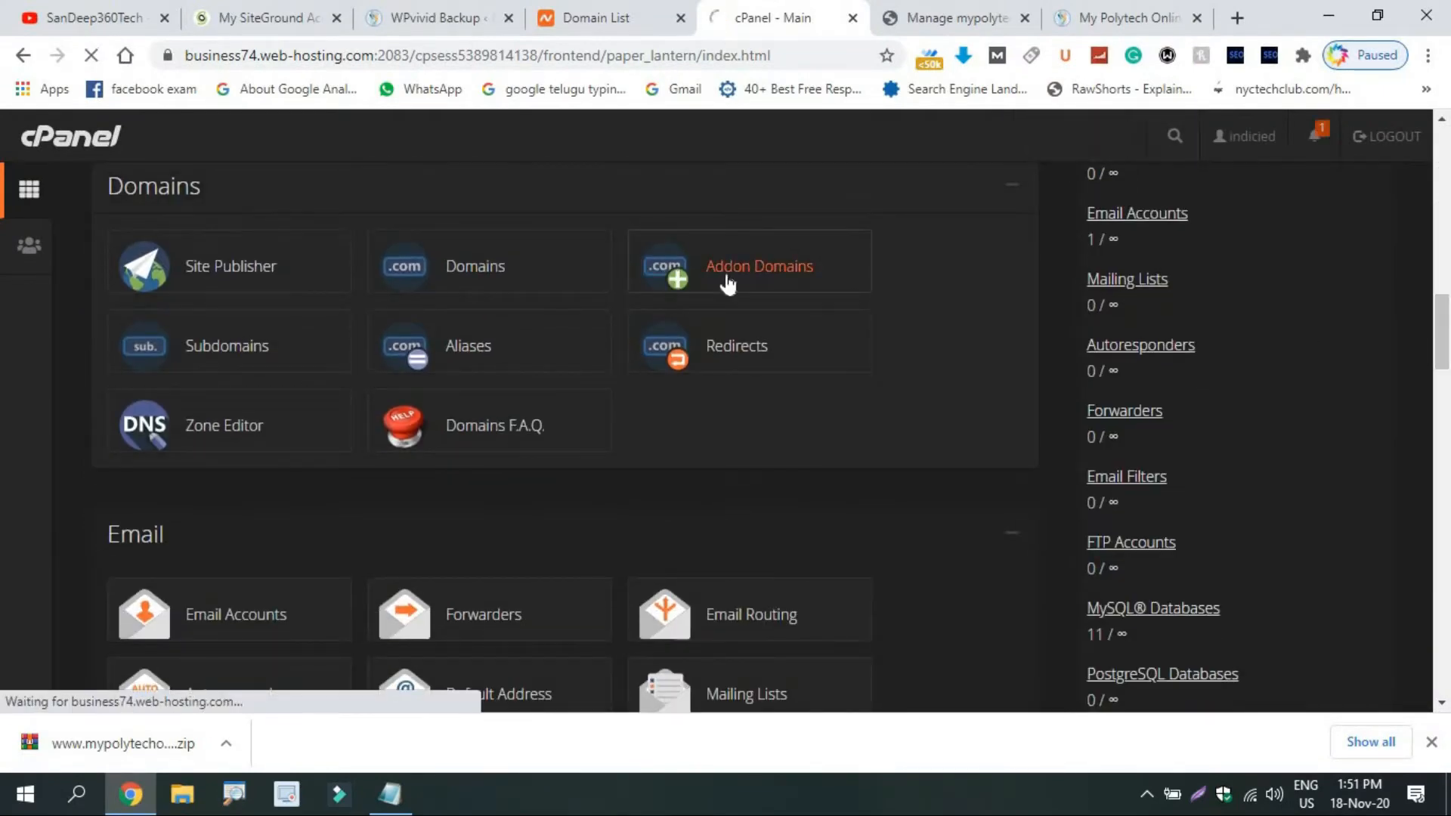
text(mypolytechonline.com)
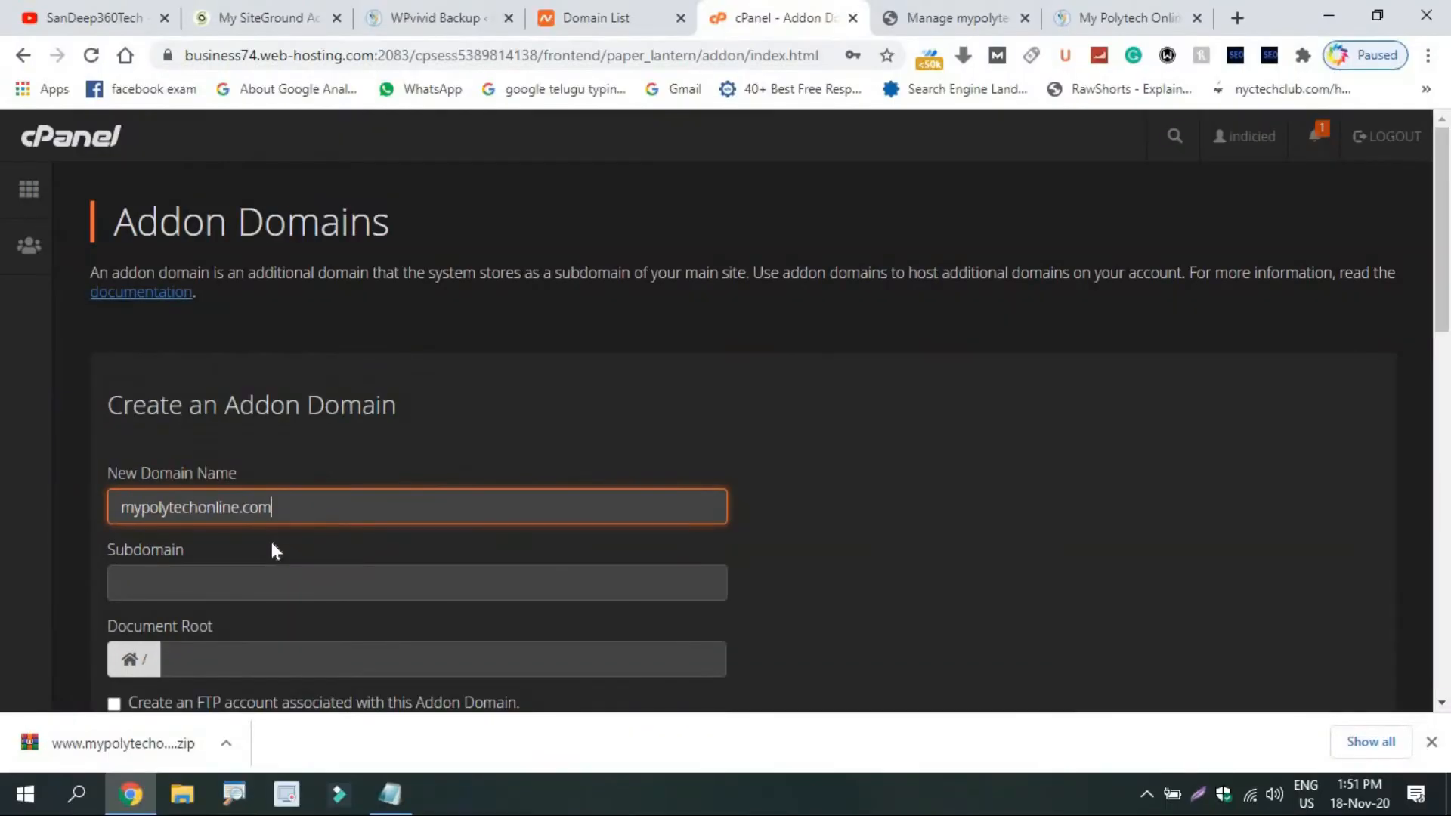
click(240, 583)
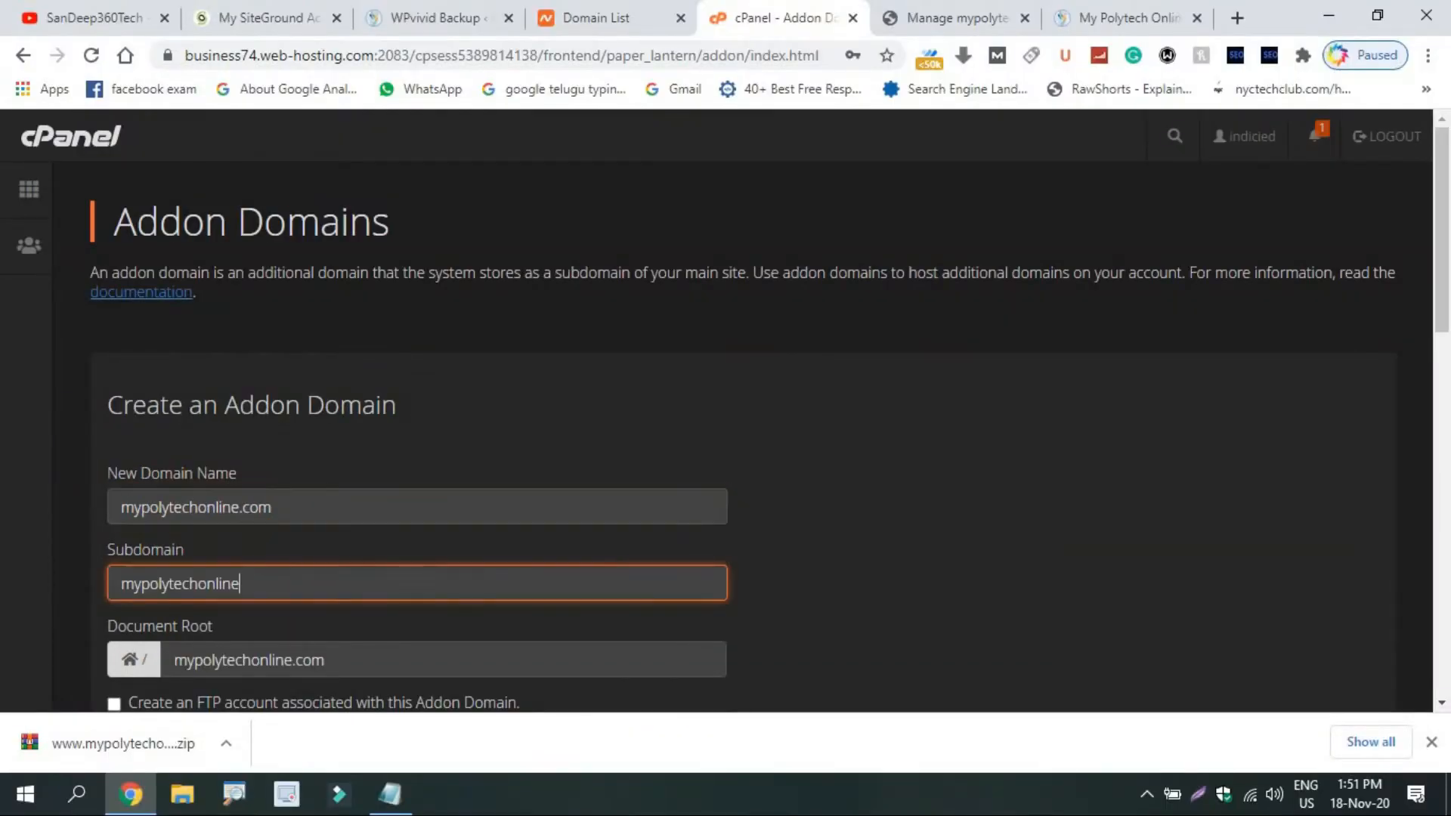
scroll(491, 499, down, 3)
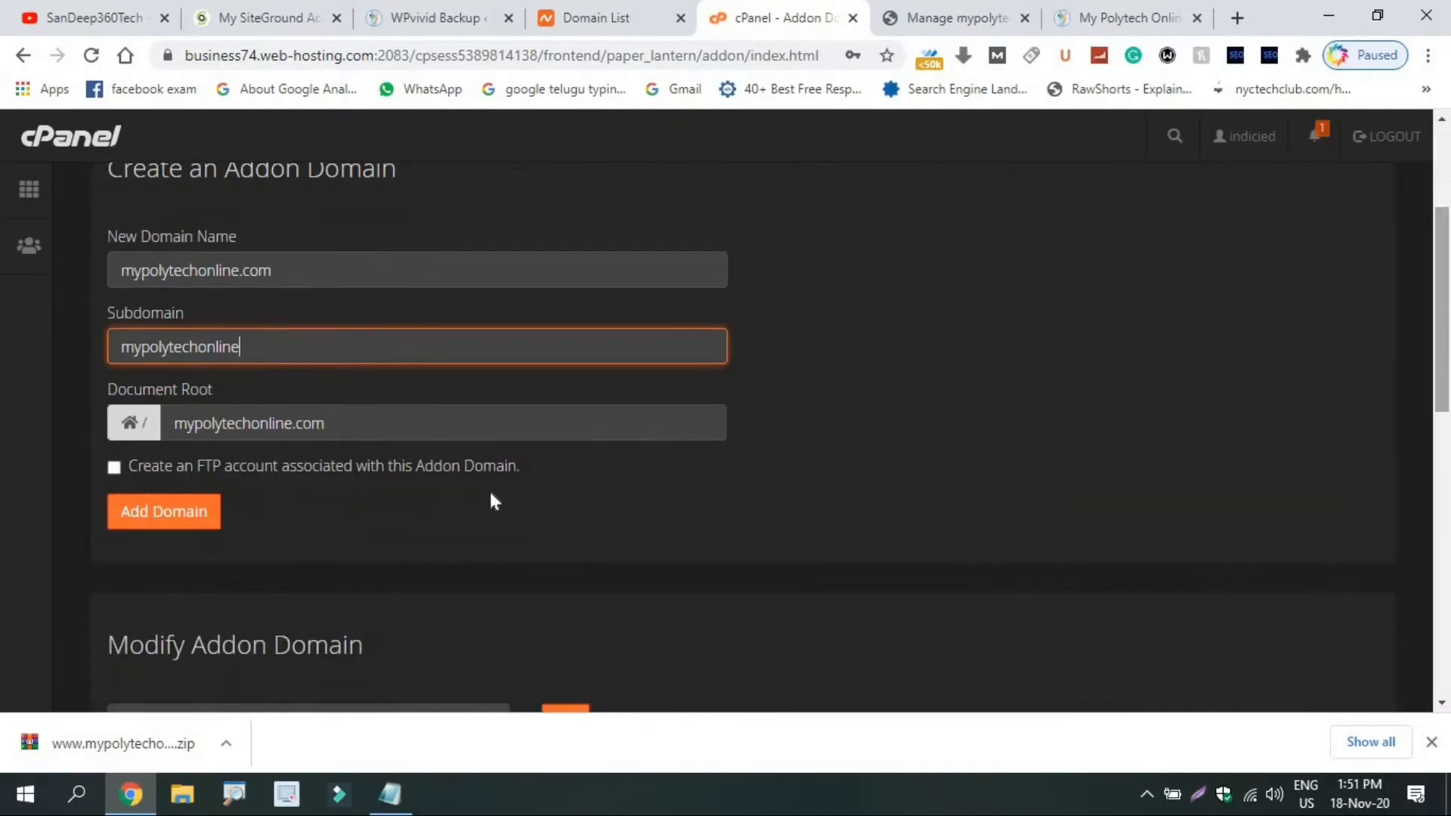
click(194, 531)
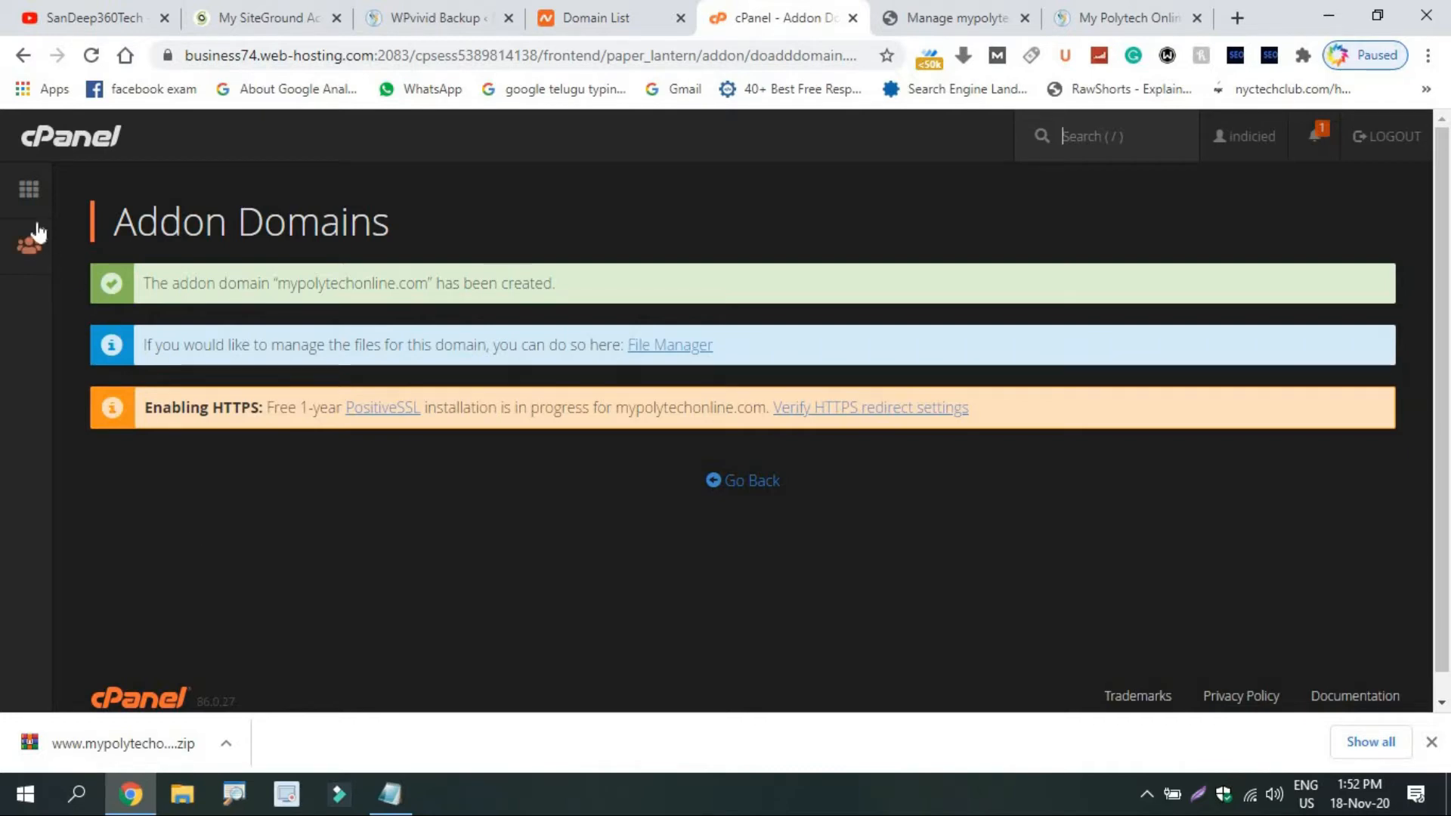
click(33, 198)
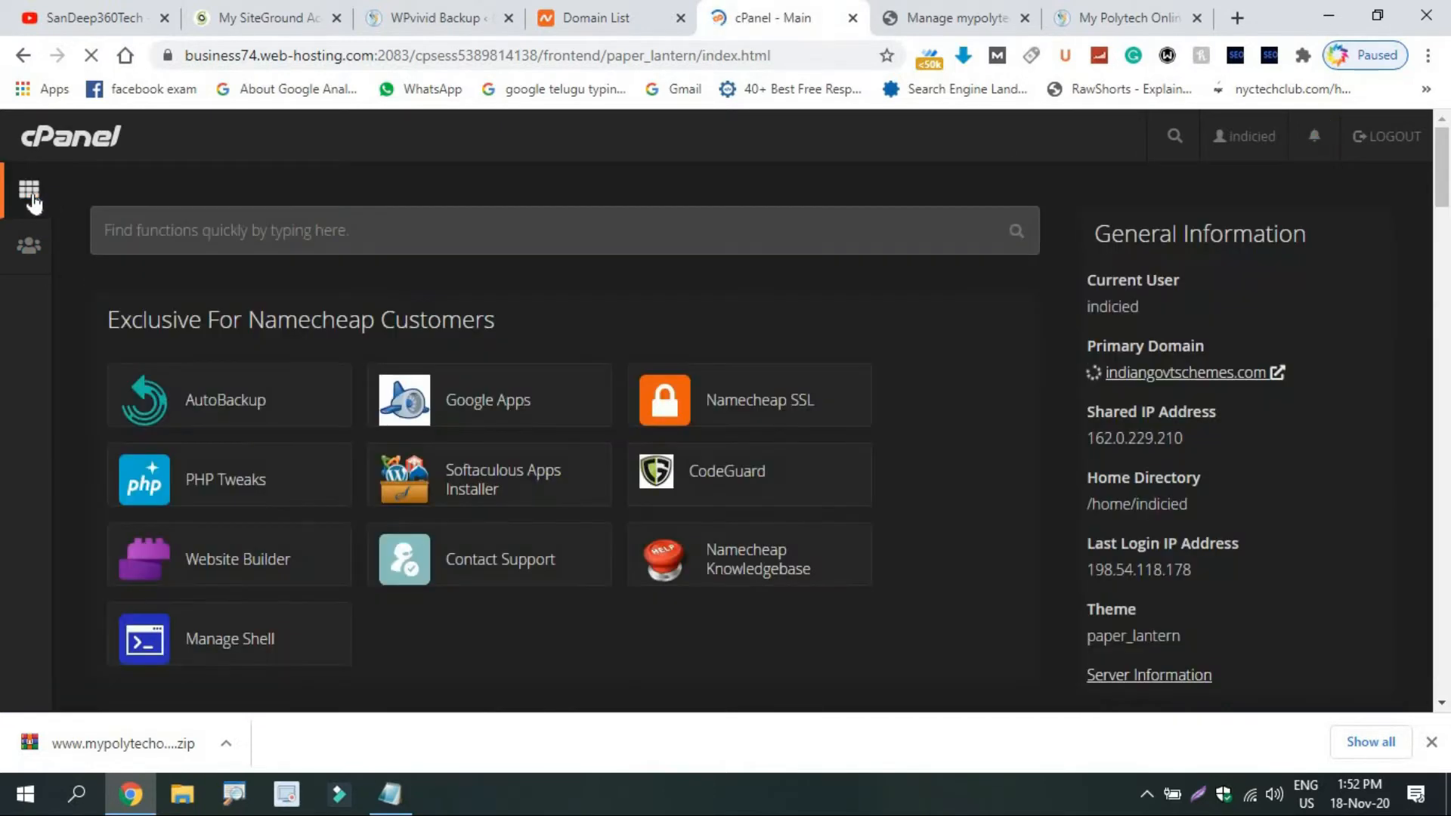
Check Namecheap SSL shows PositiveSSL installed for mypolytechonline.com, consulting the migration notes.
click(776, 428)
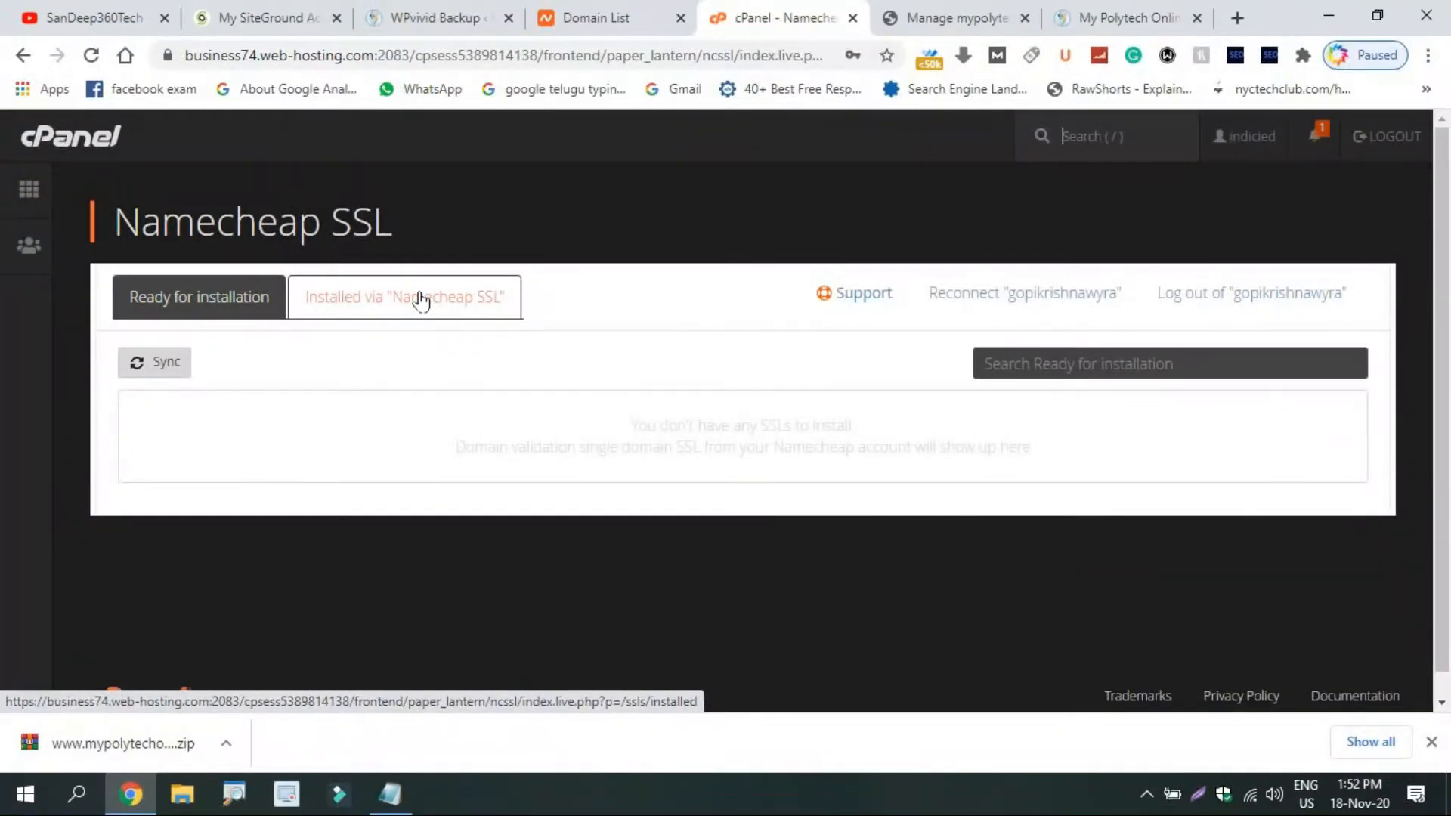
click(421, 301)
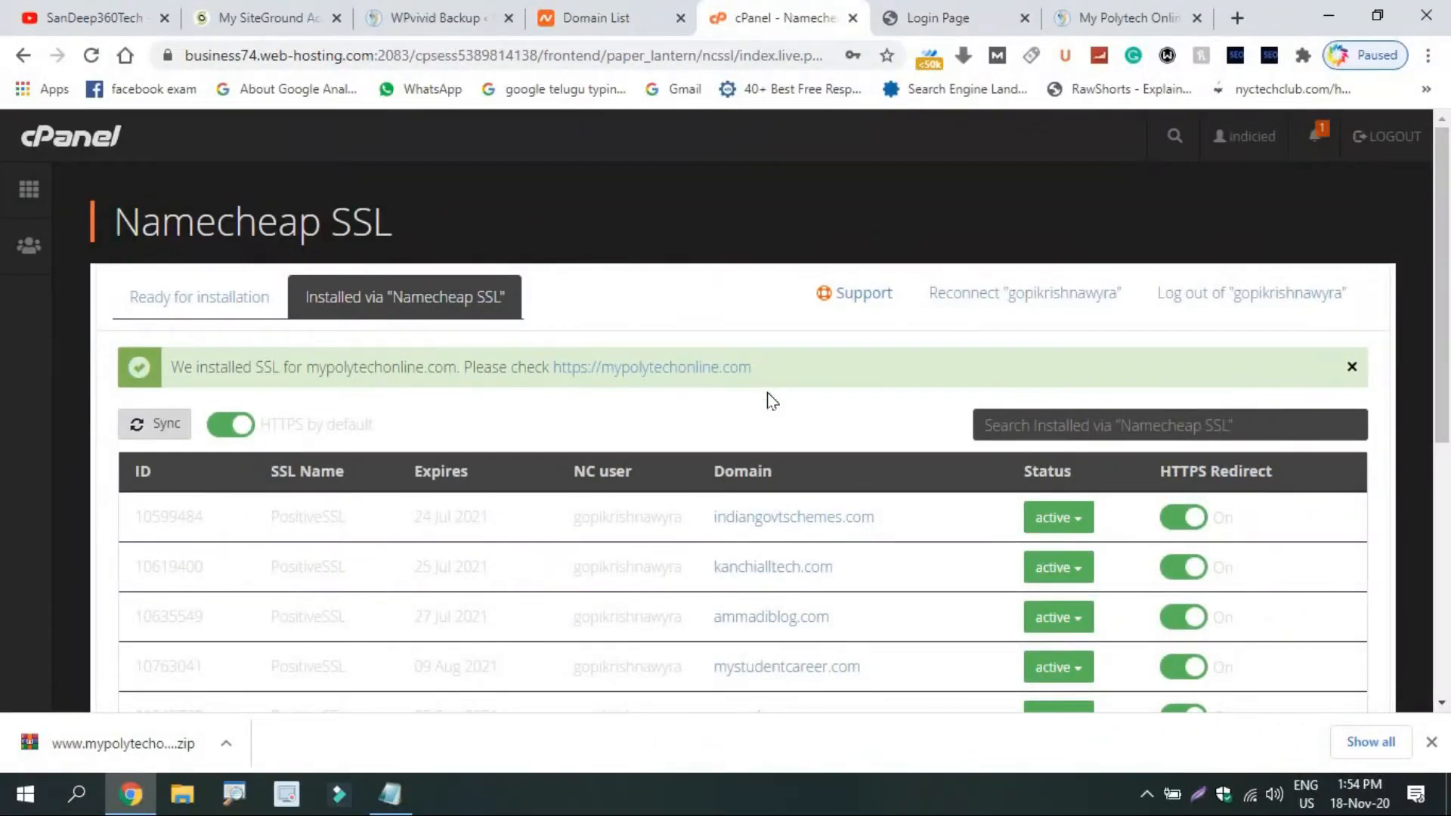
click(390, 793)
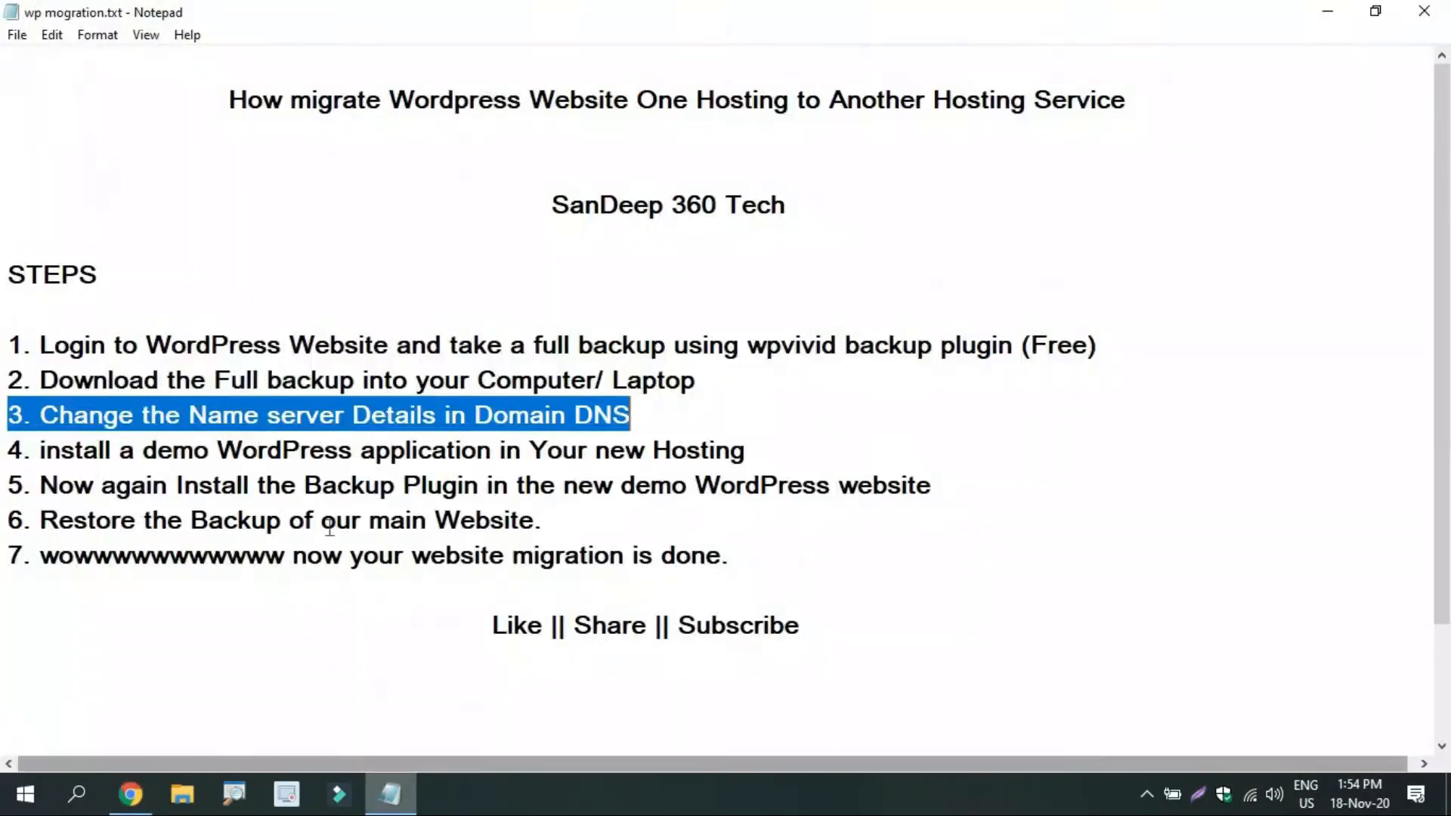
click(130, 793)
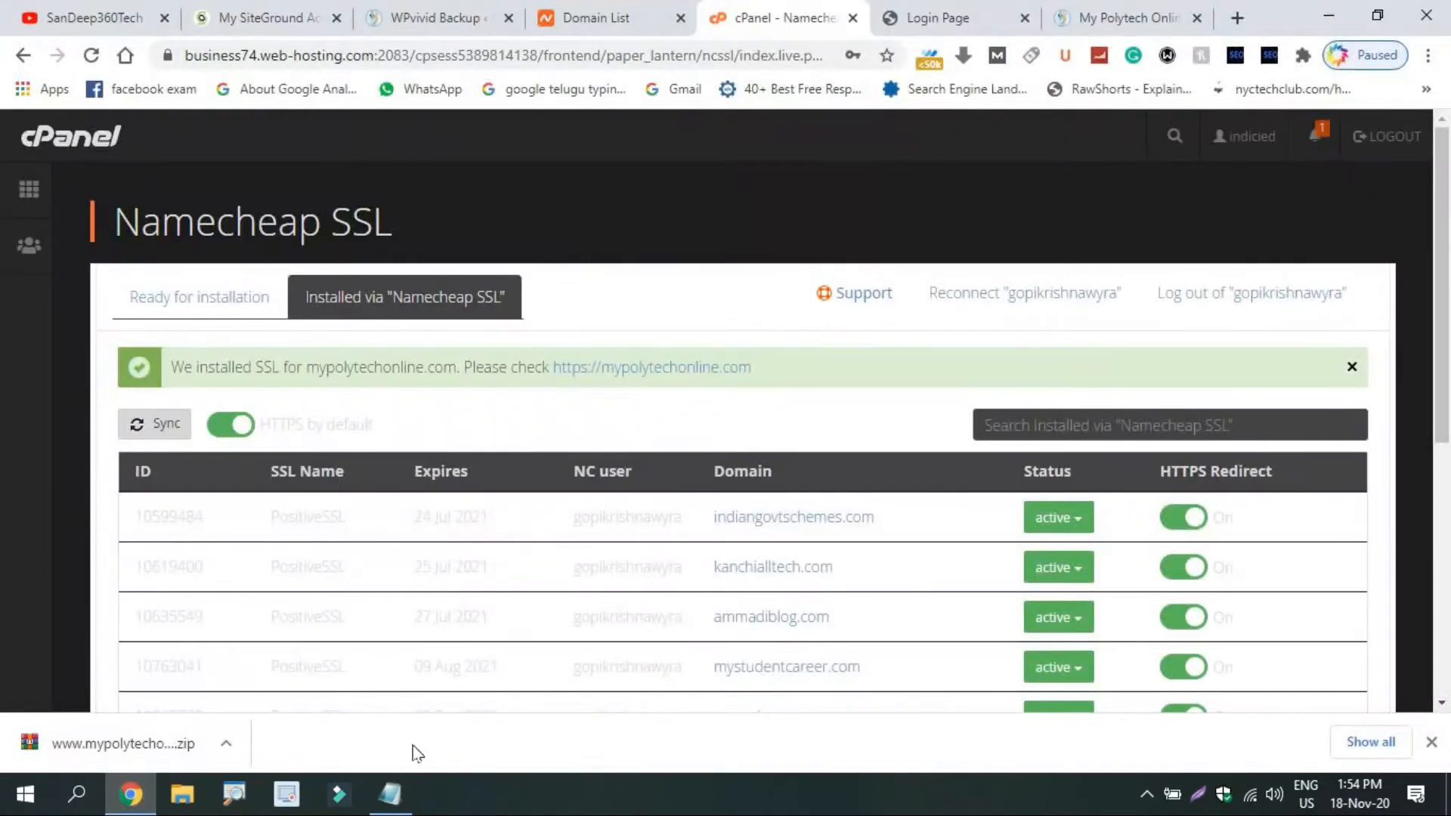
Recheck the migration notes, then open Softaculous Apps Installer from the cPanel home.
click(390, 793)
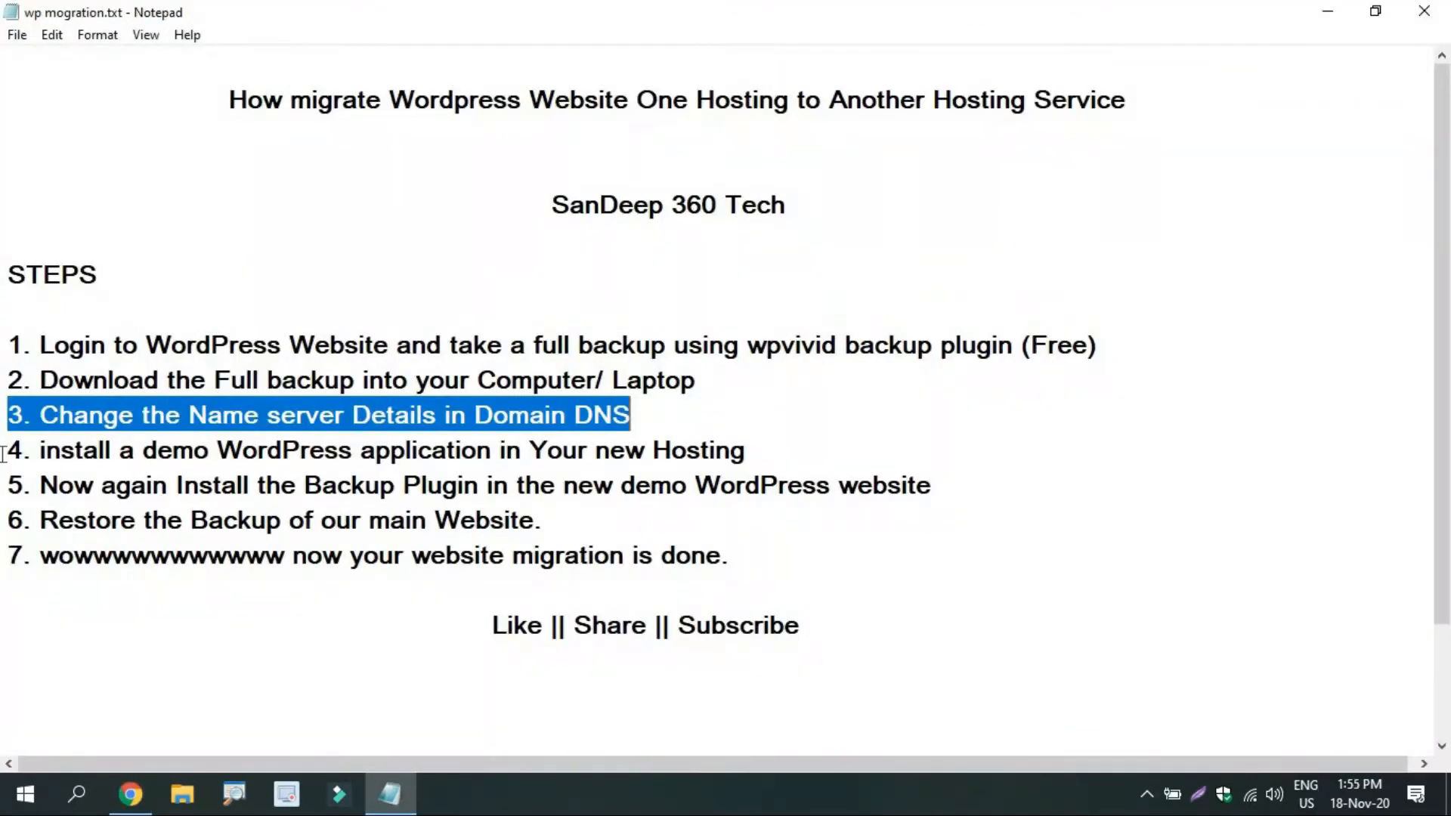
click(130, 794)
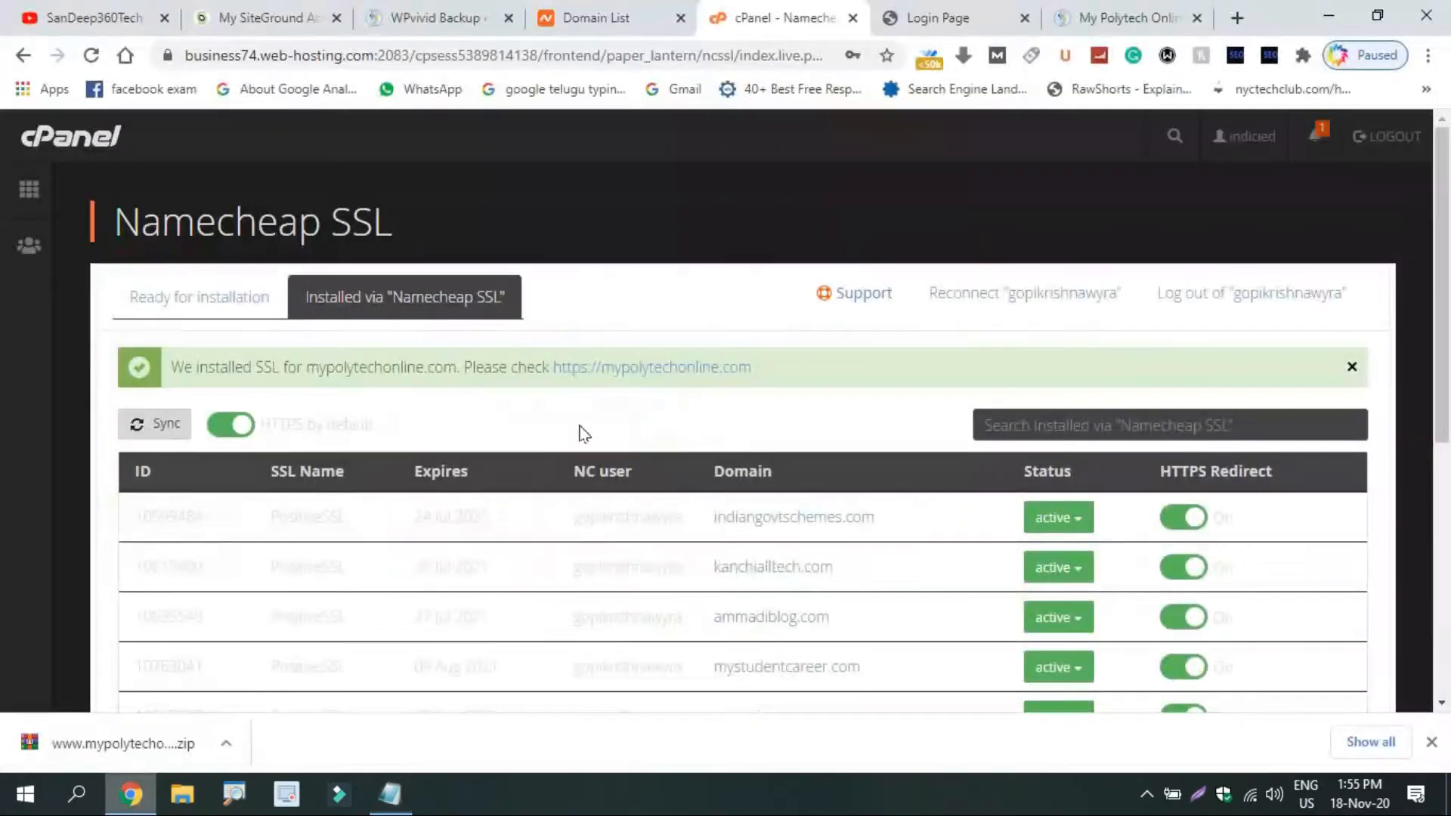
click(31, 192)
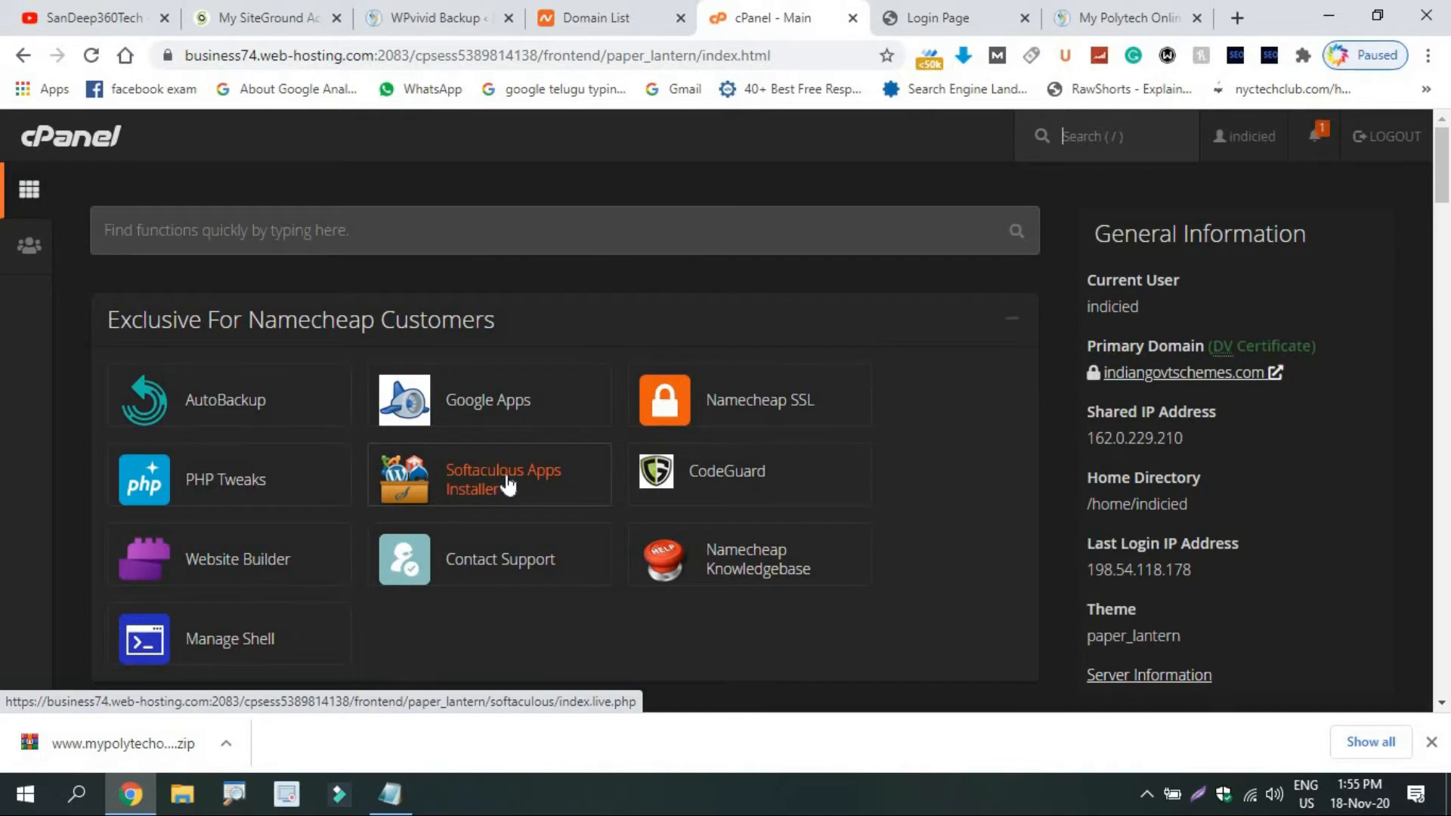
click(508, 485)
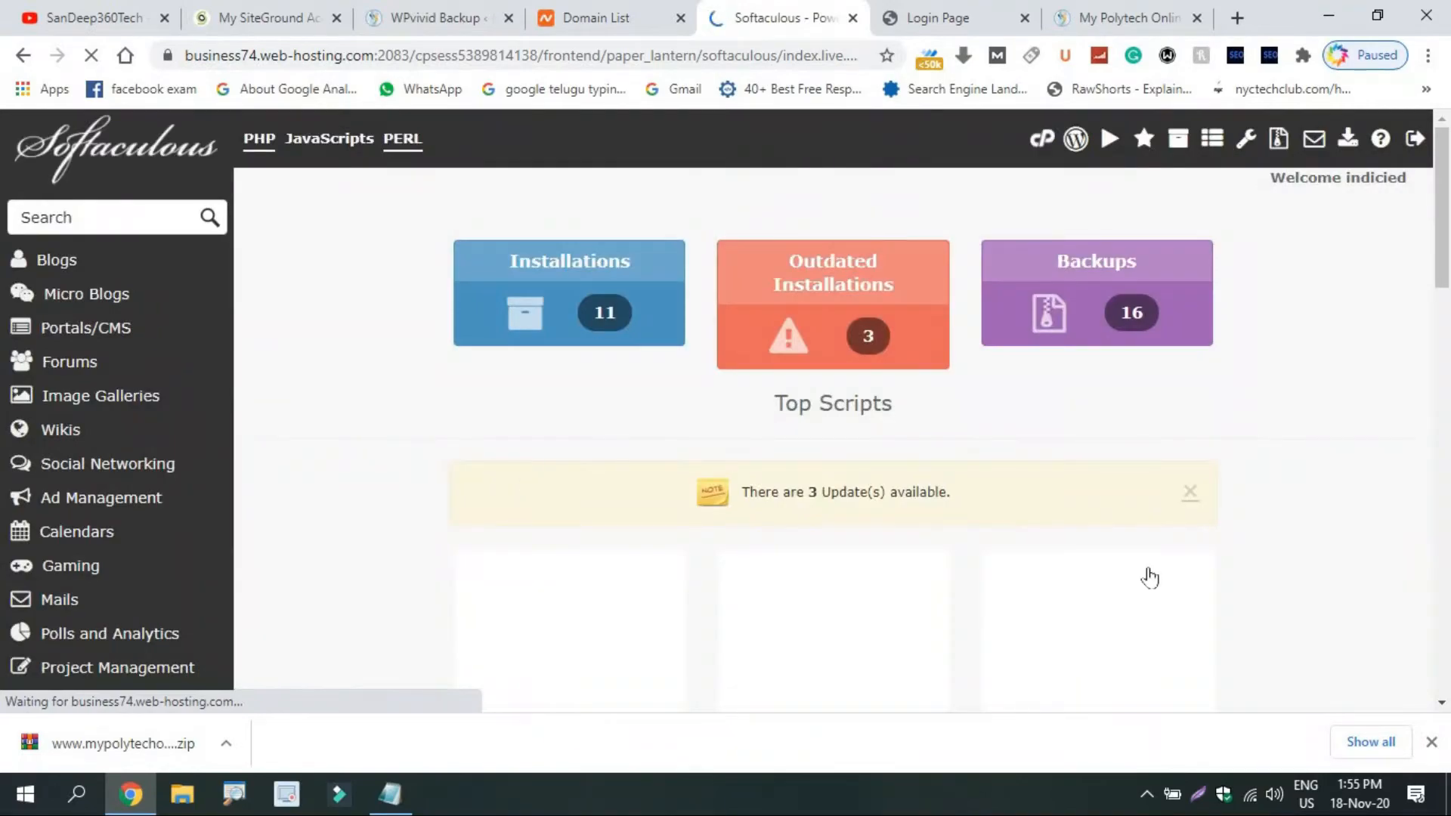
mouse_move(584, 616)
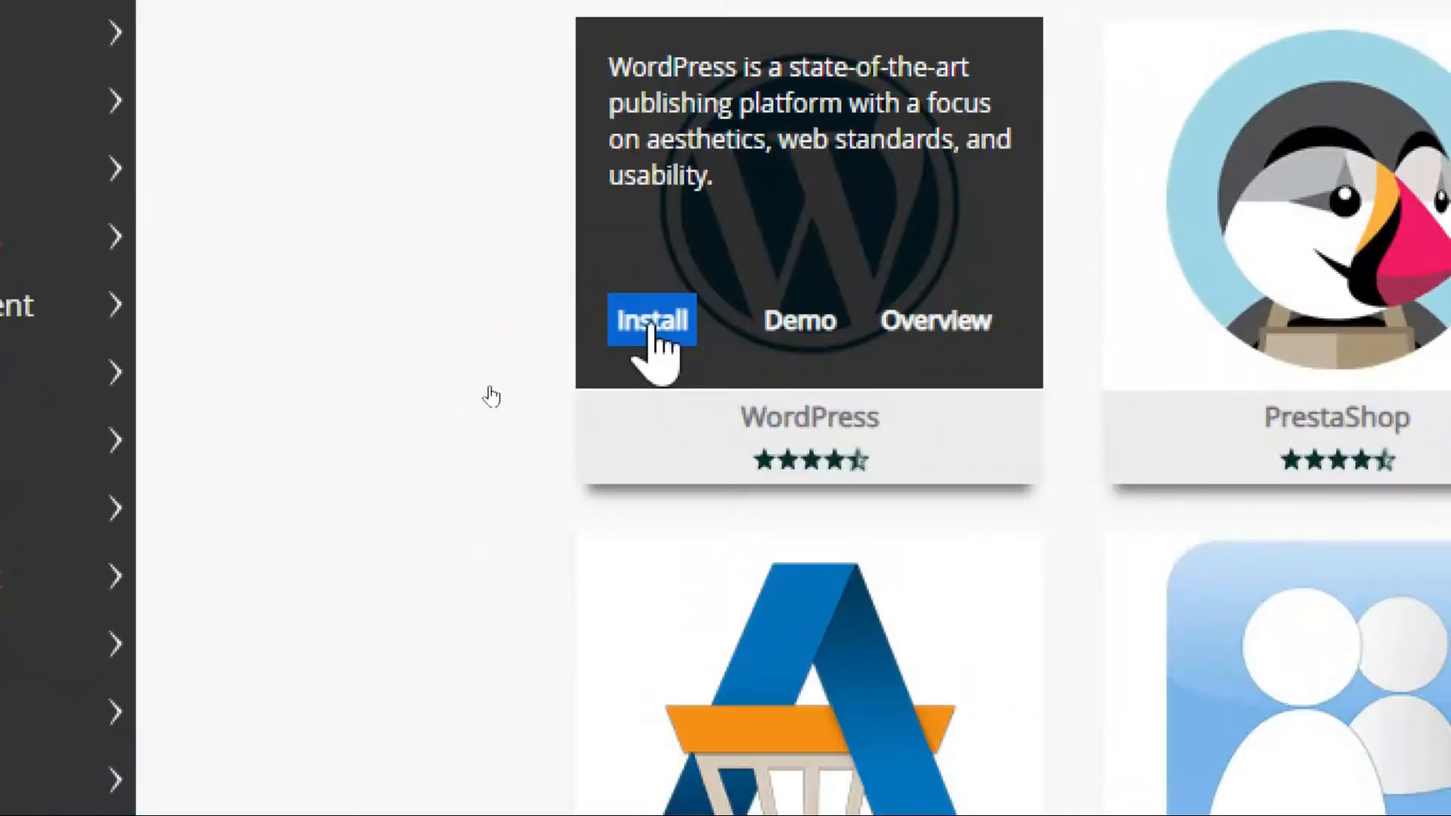
click(650, 327)
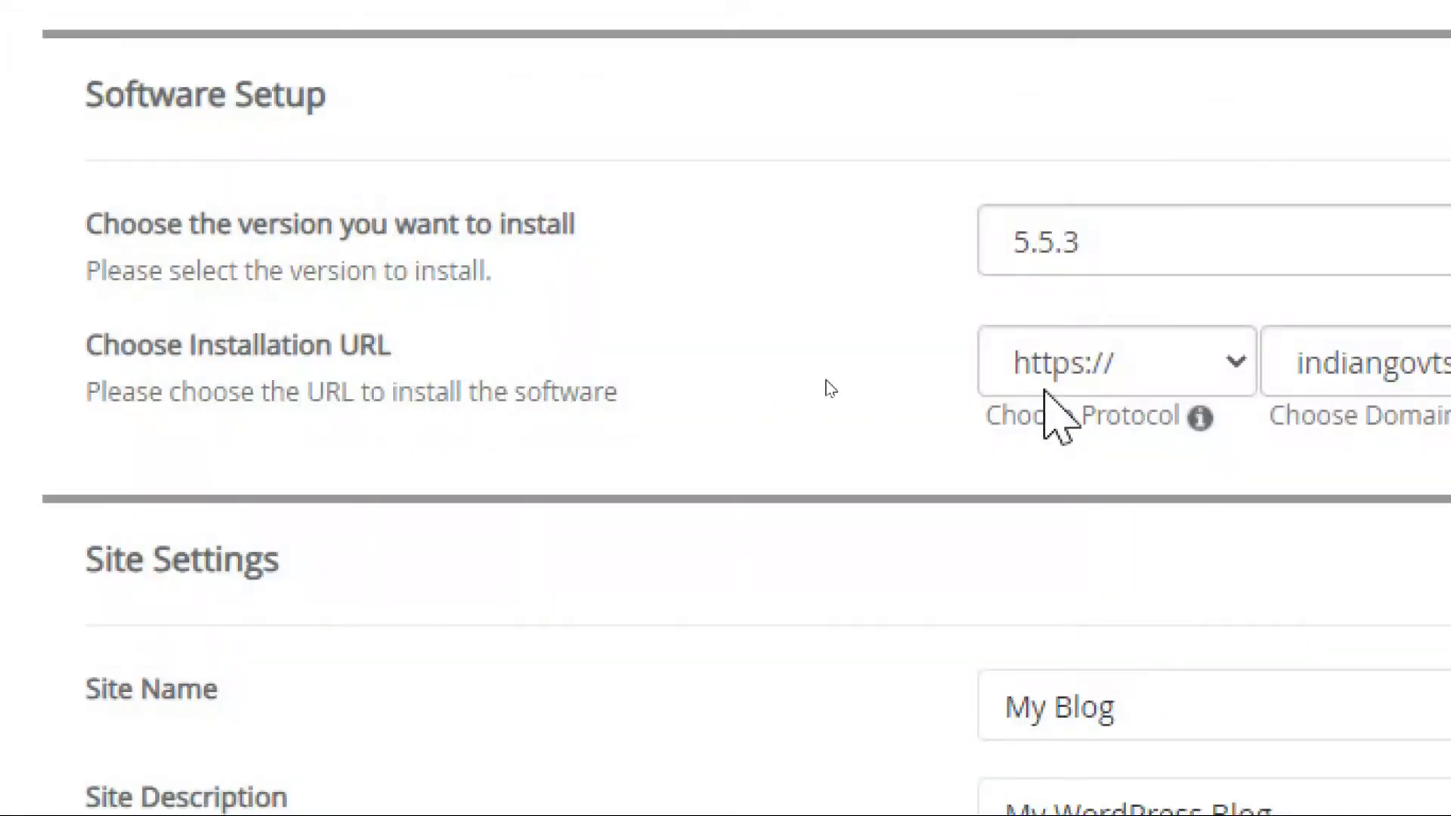
click(1119, 365)
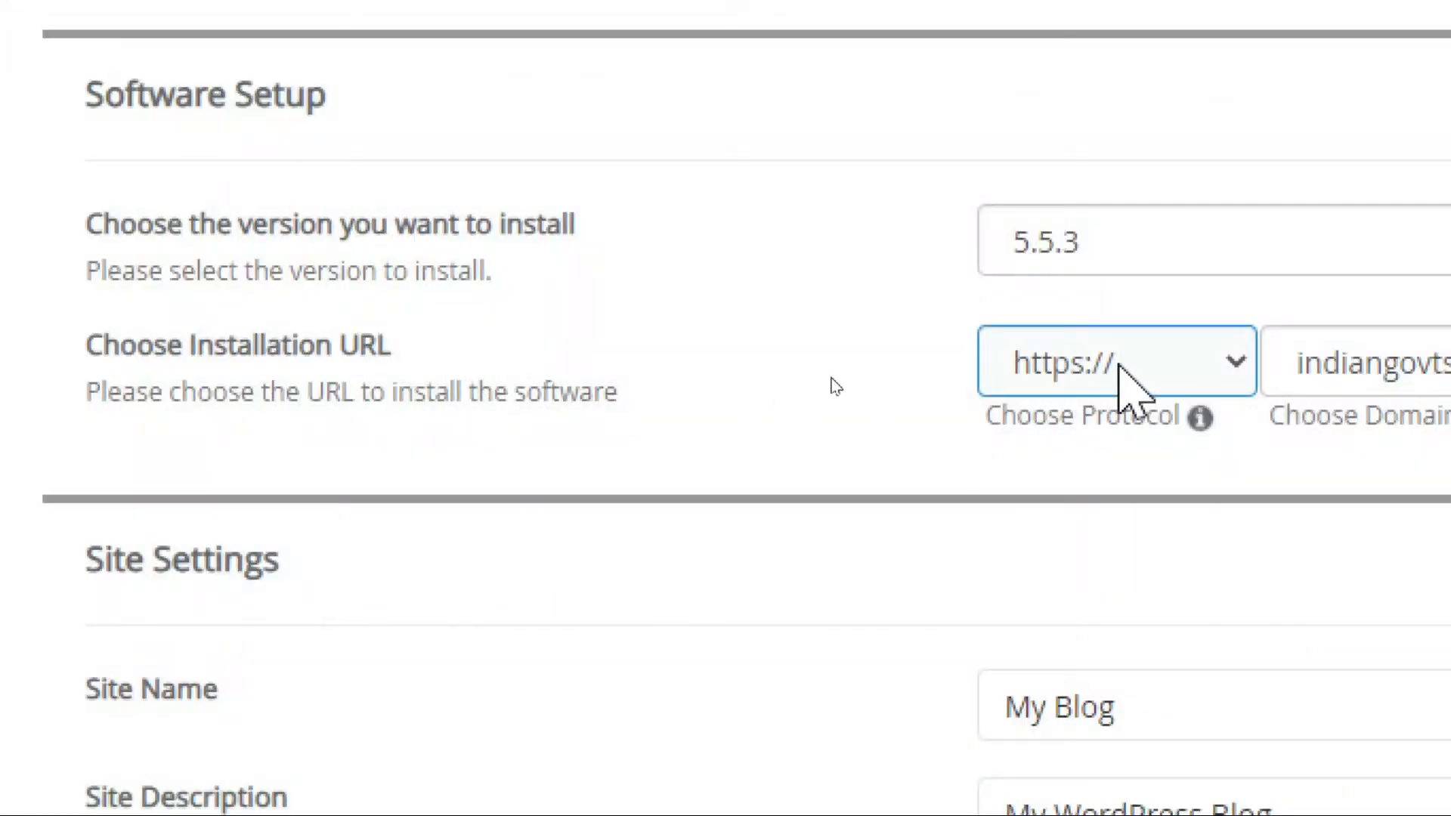
click(1119, 365)
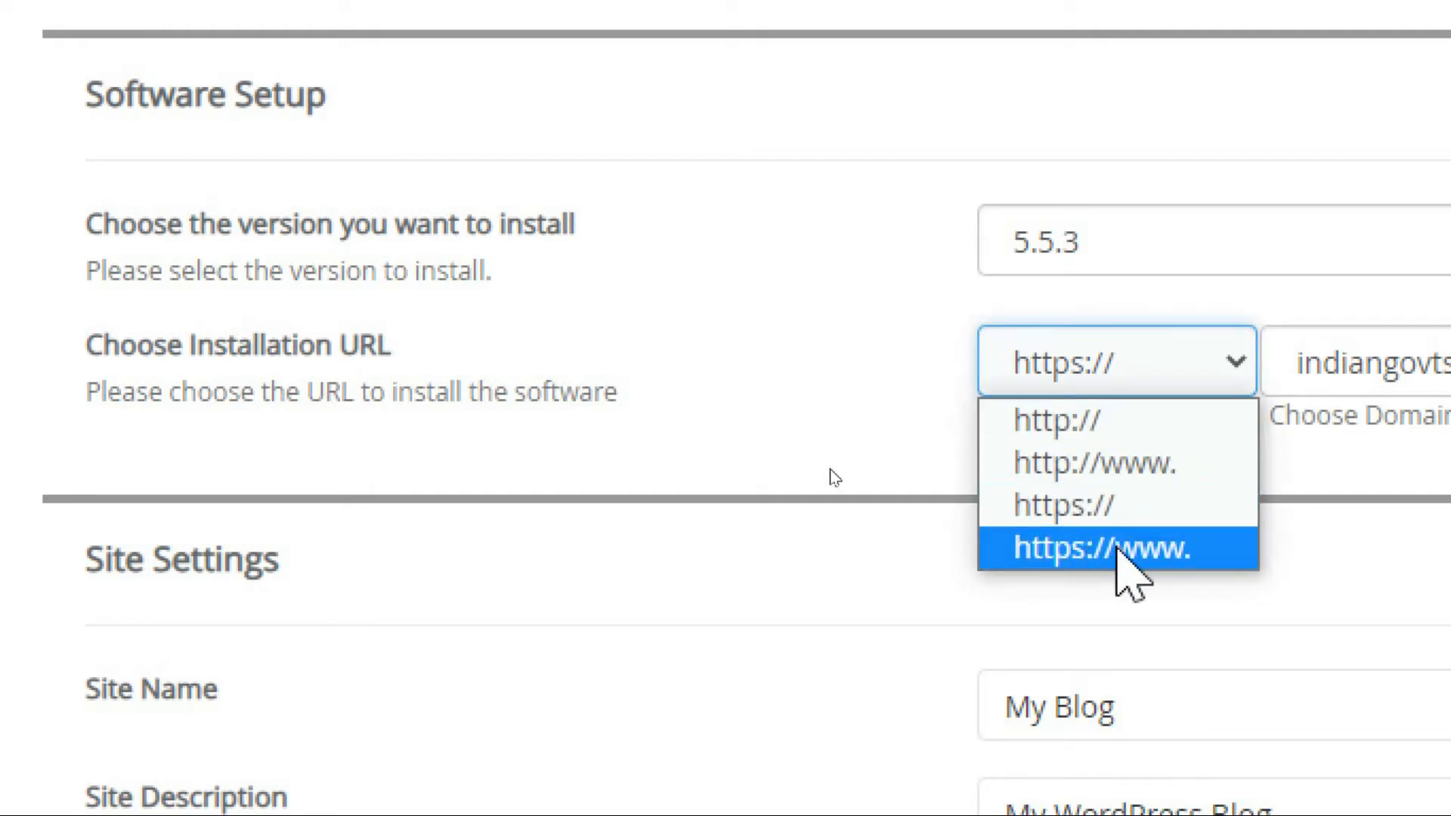
click(1117, 549)
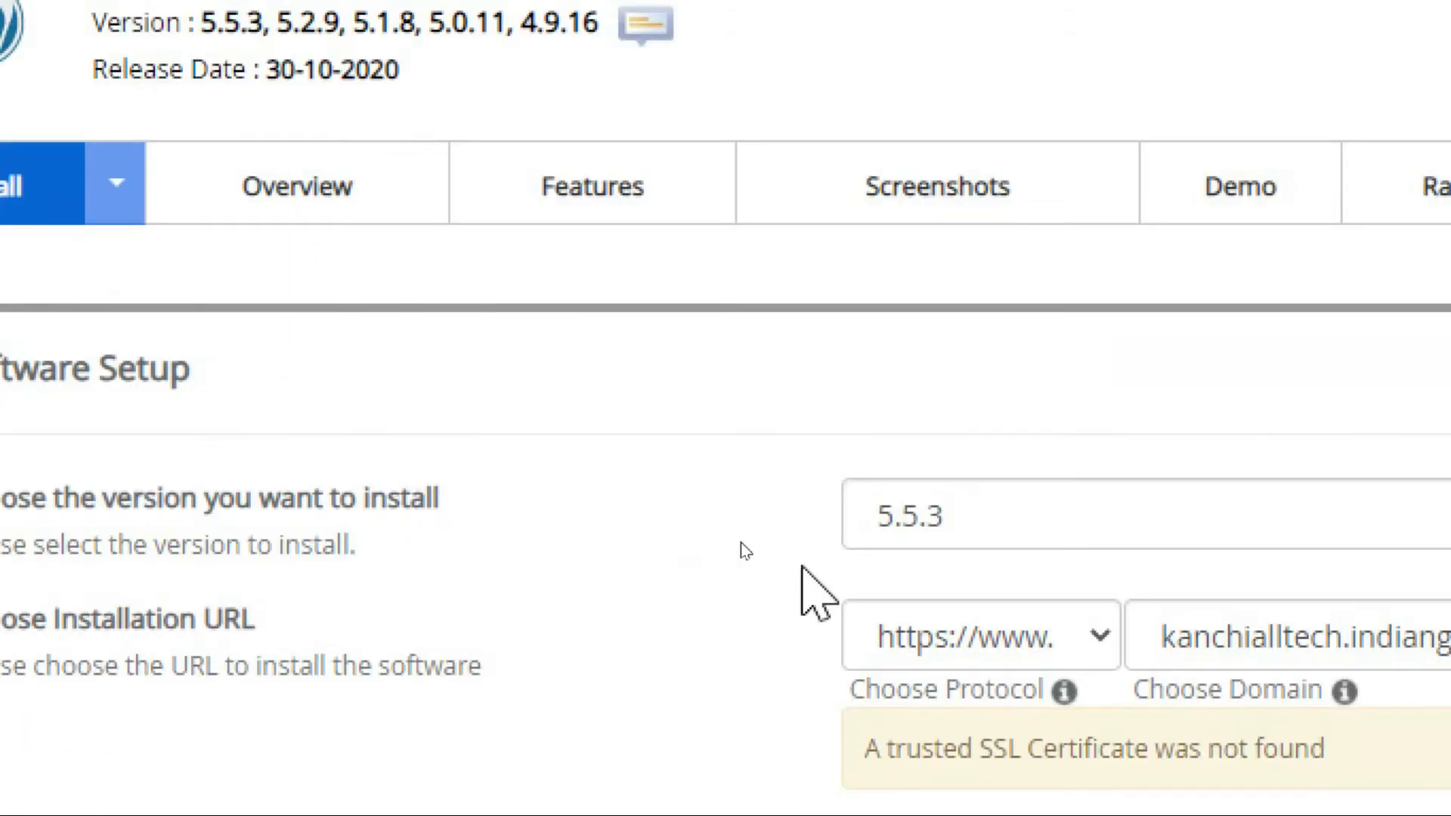
click(839, 646)
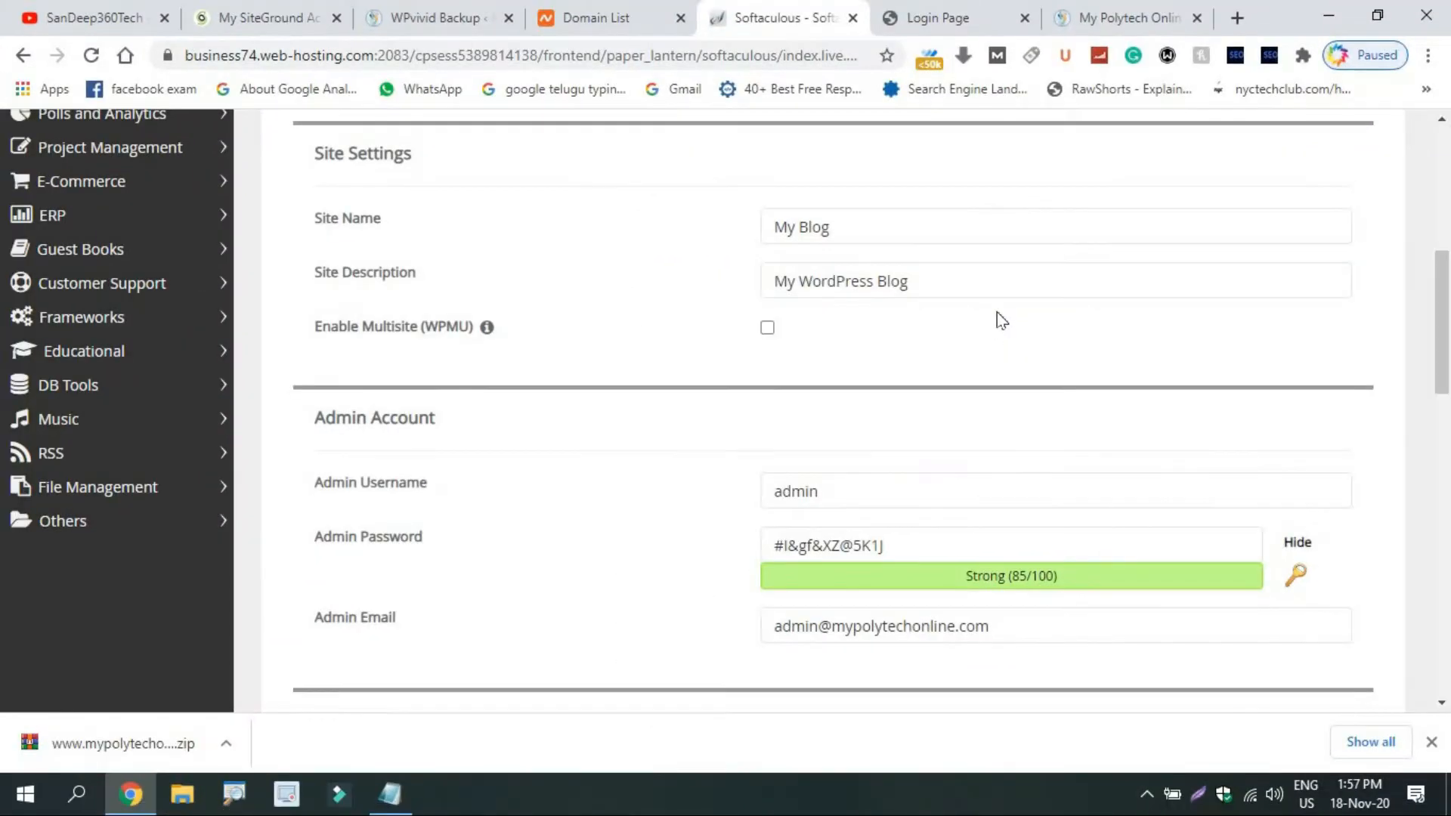
Replace the default admin username with a new one and reuse it as the admin password.
drag(1448, 306, 1449, 334)
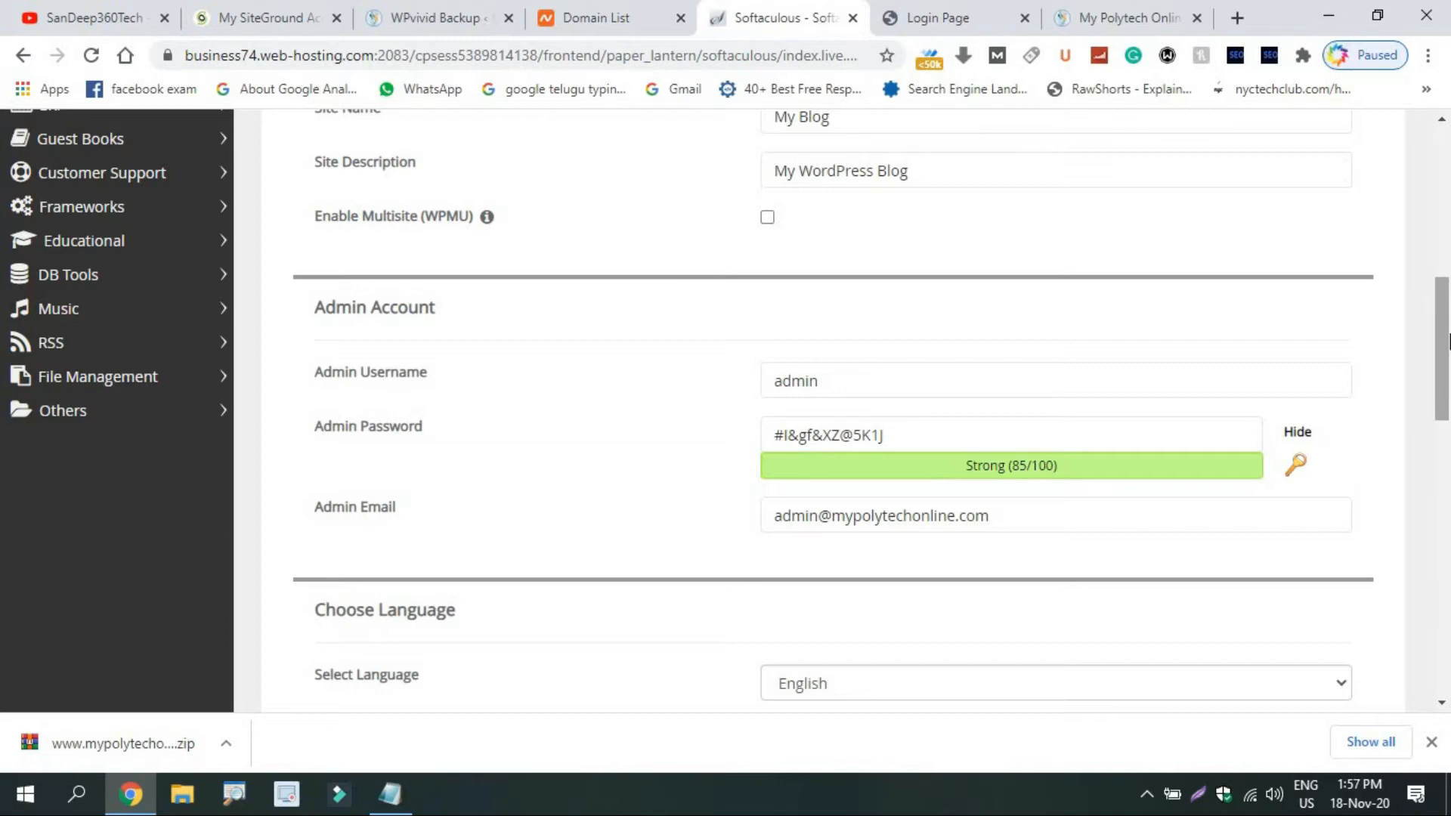
click(901, 382)
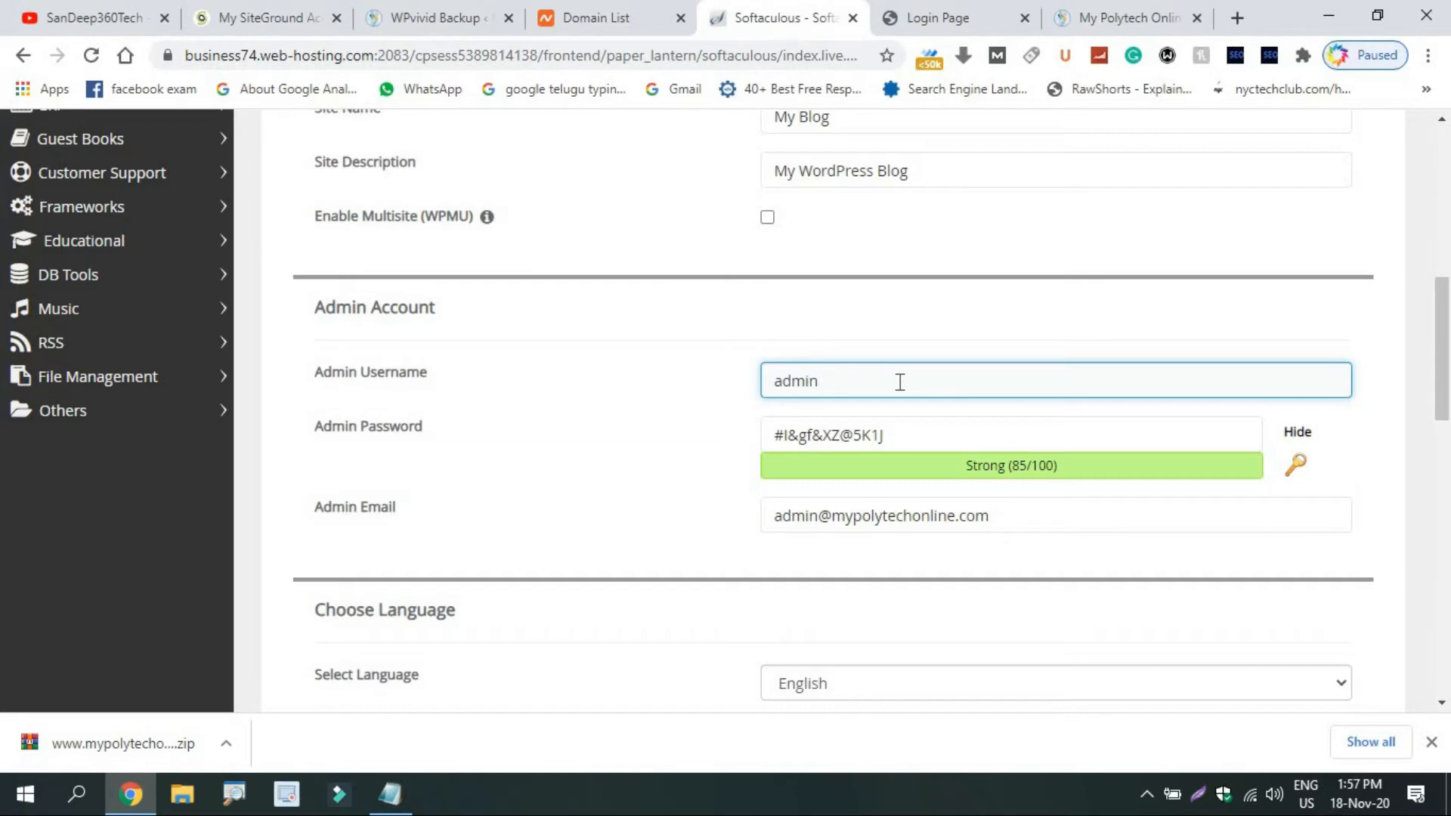
key(BackSpace)
key(BackSpace)
key(BackSpace)
key(BackSpace)
key(BackSpace)
key(ctrl+a)
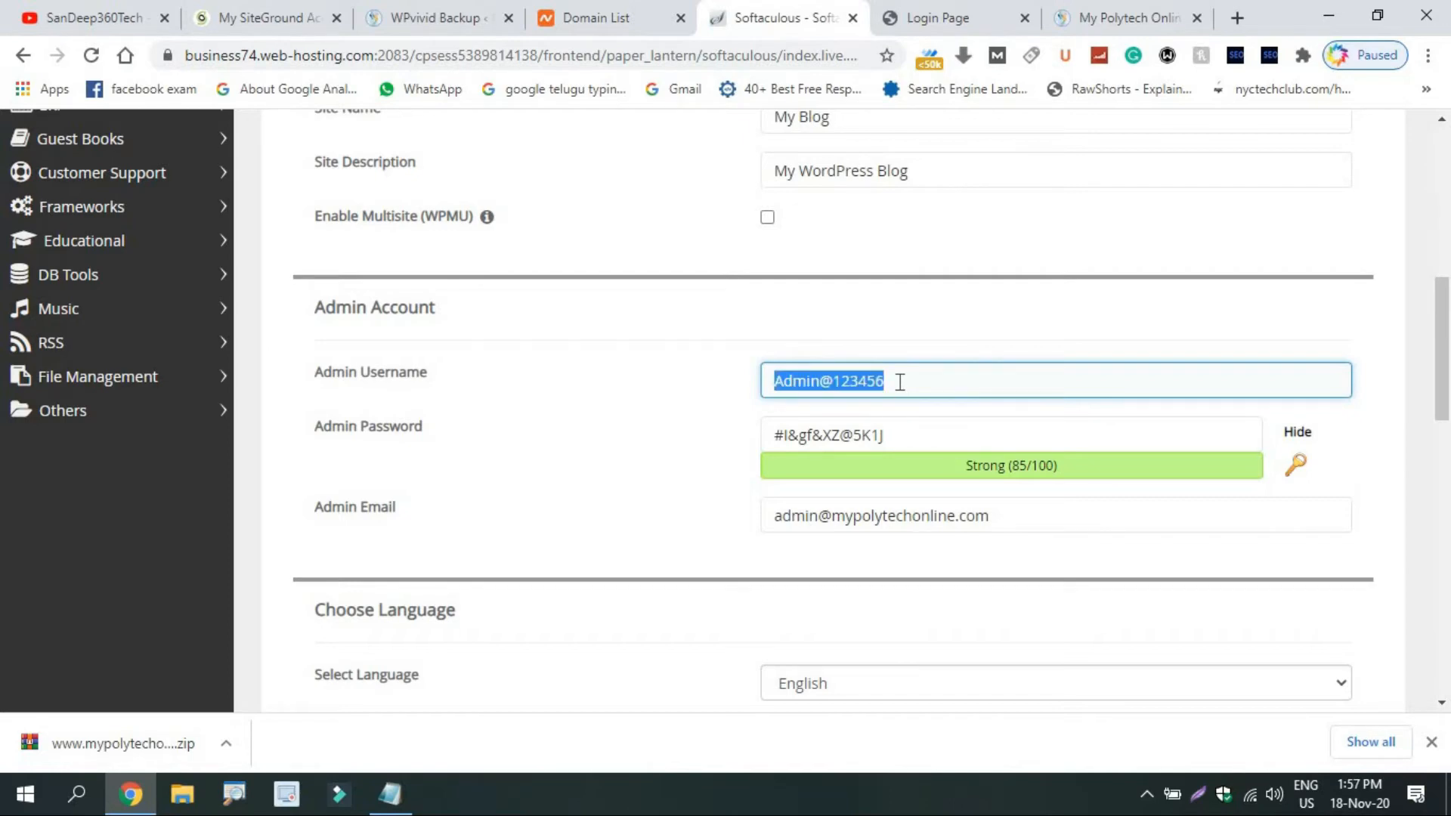
key(ctrl+c)
click(906, 440)
key(ctrl+a)
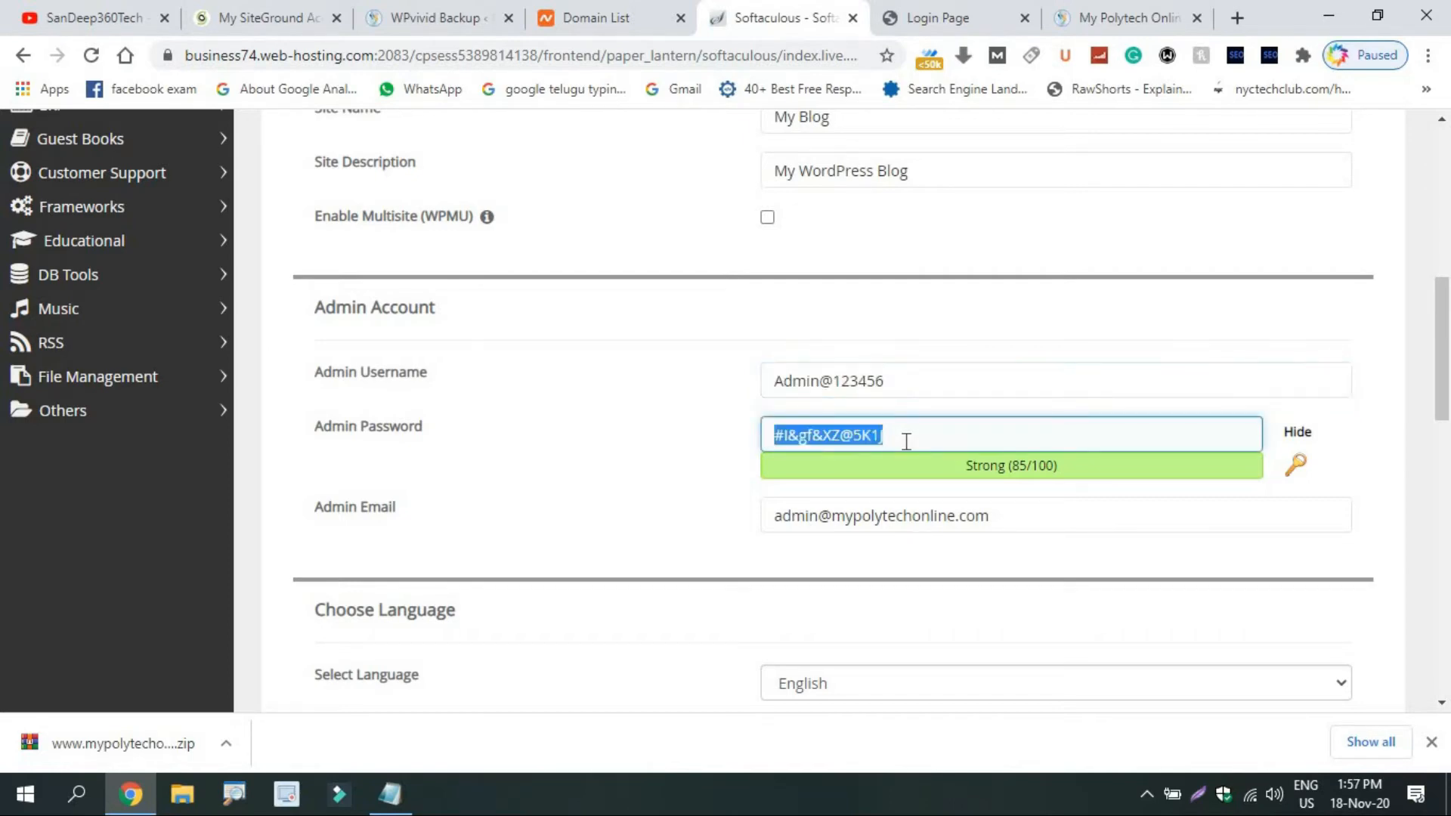
key(ctrl+v)
click(711, 441)
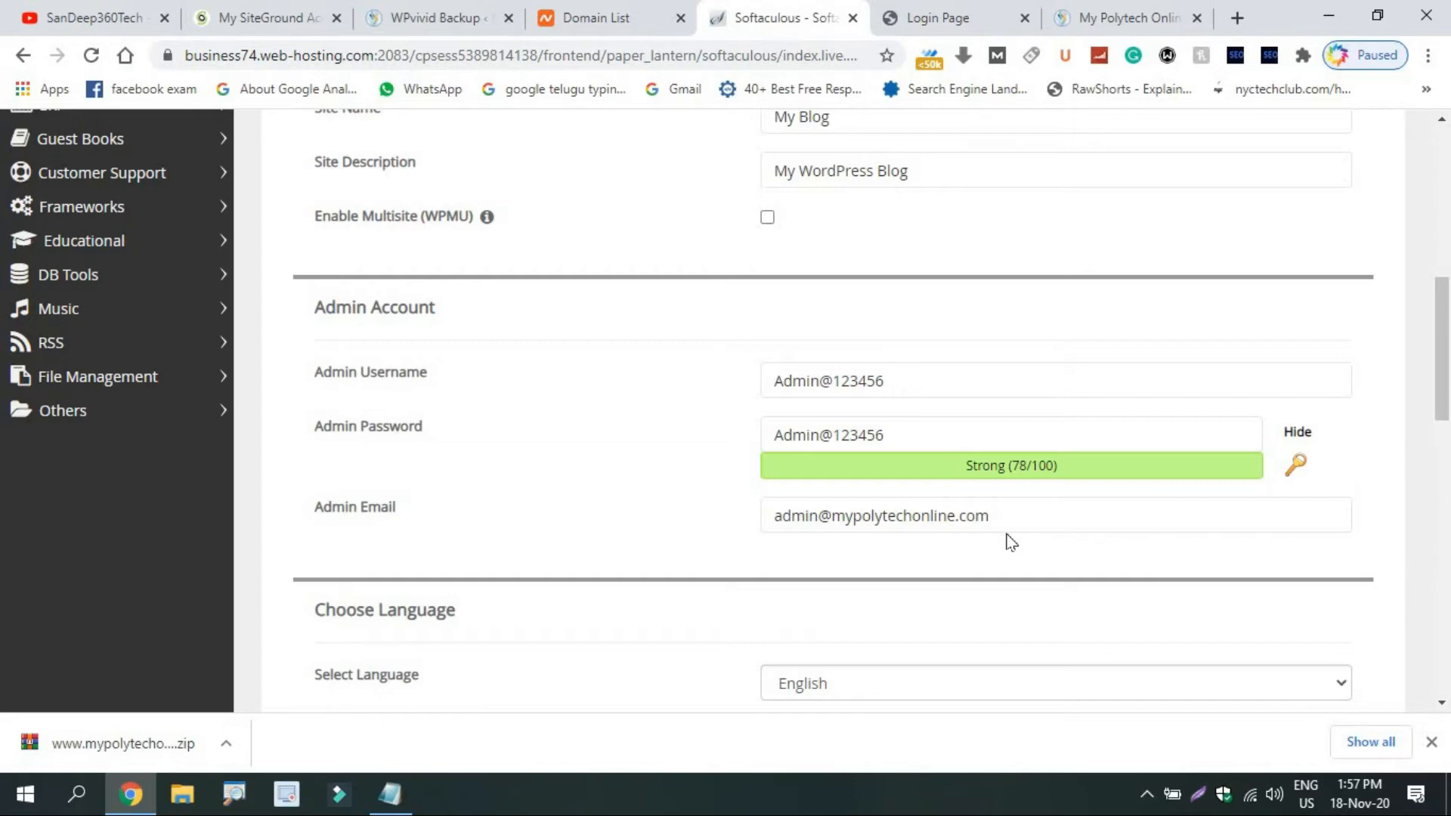
Select the Yoga theme and start the WordPress install, accepting the password warning.
drag(1443, 327, 1449, 574)
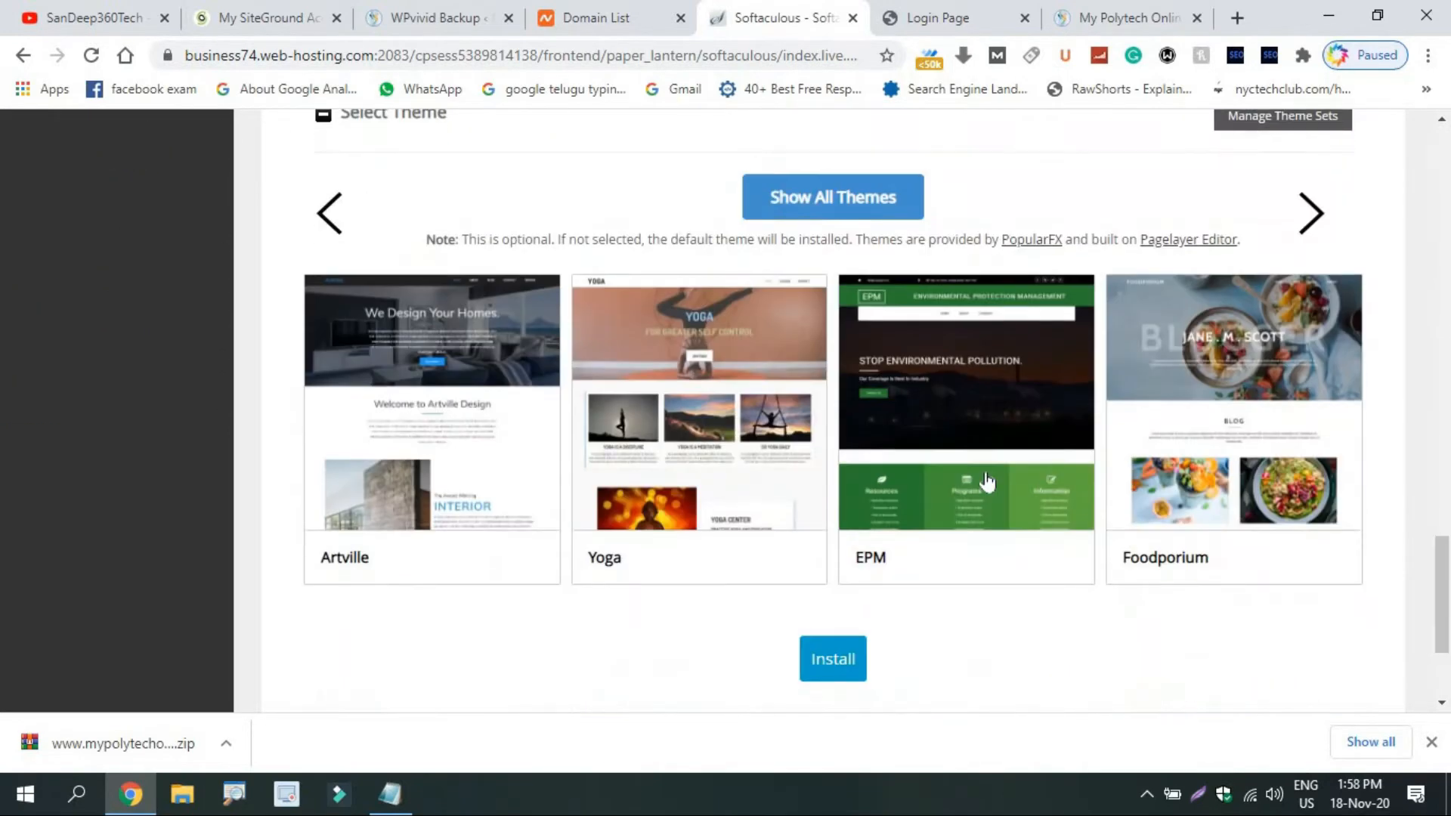
click(625, 463)
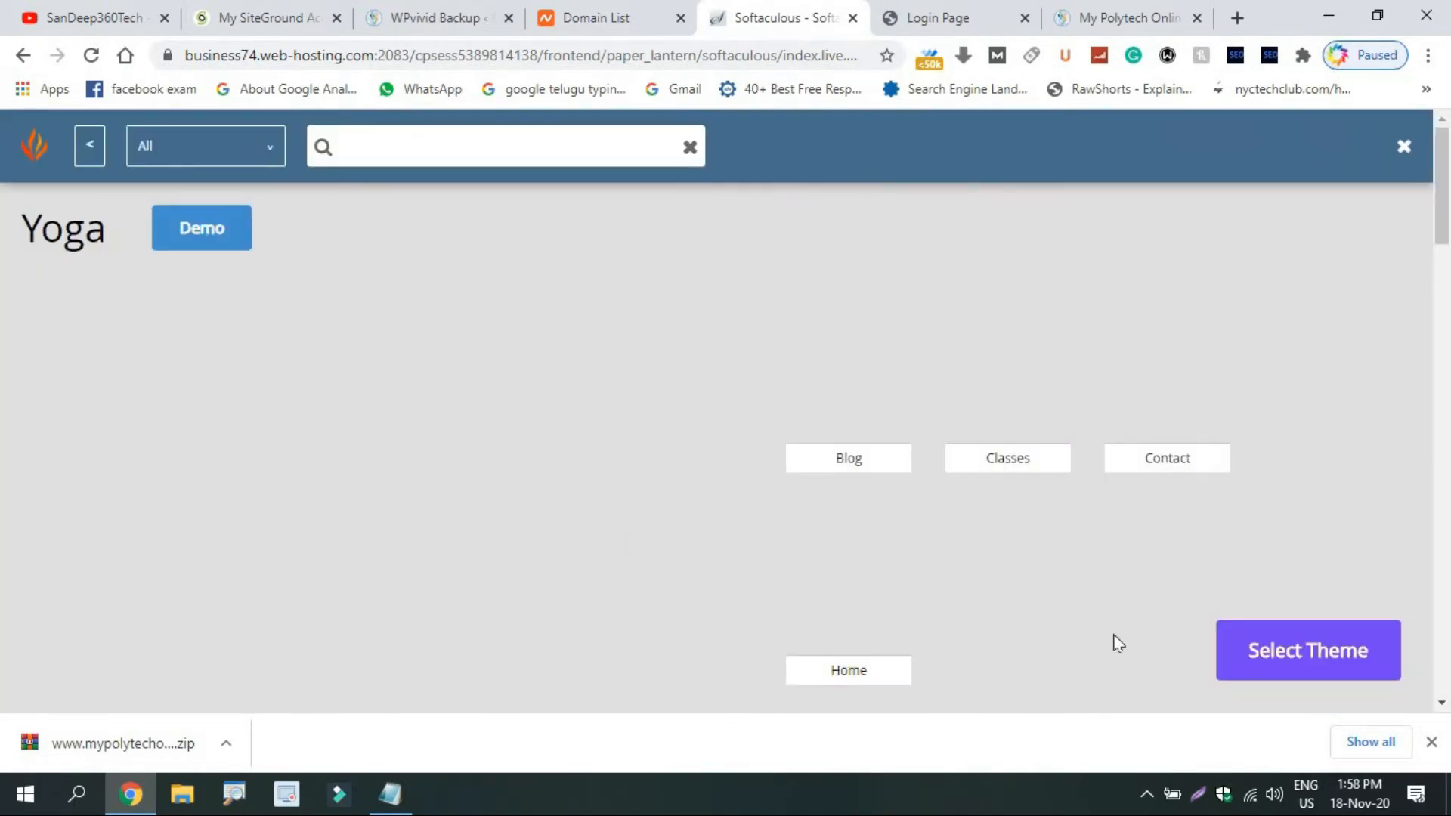
click(1247, 676)
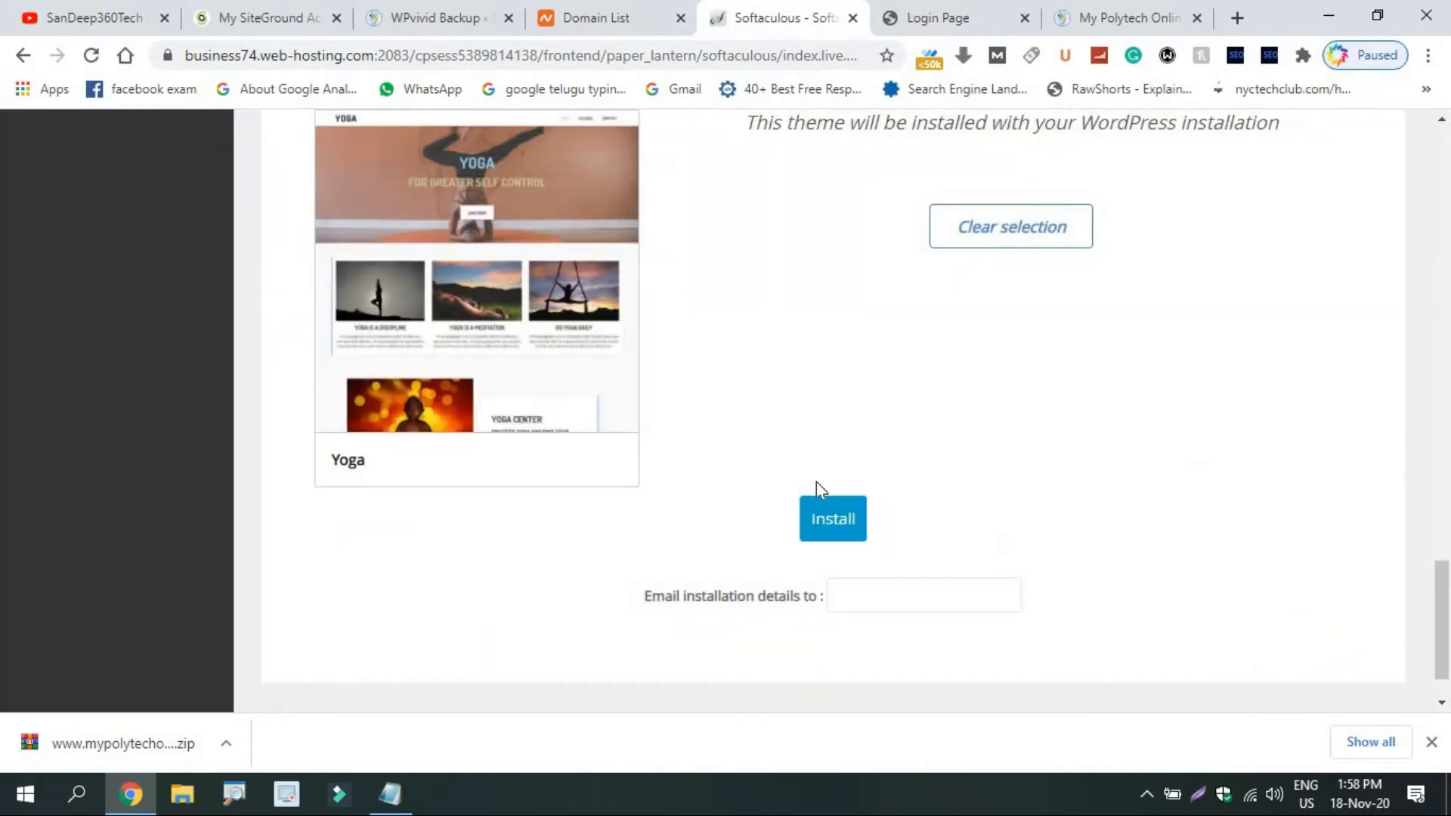
click(834, 522)
key(Return)
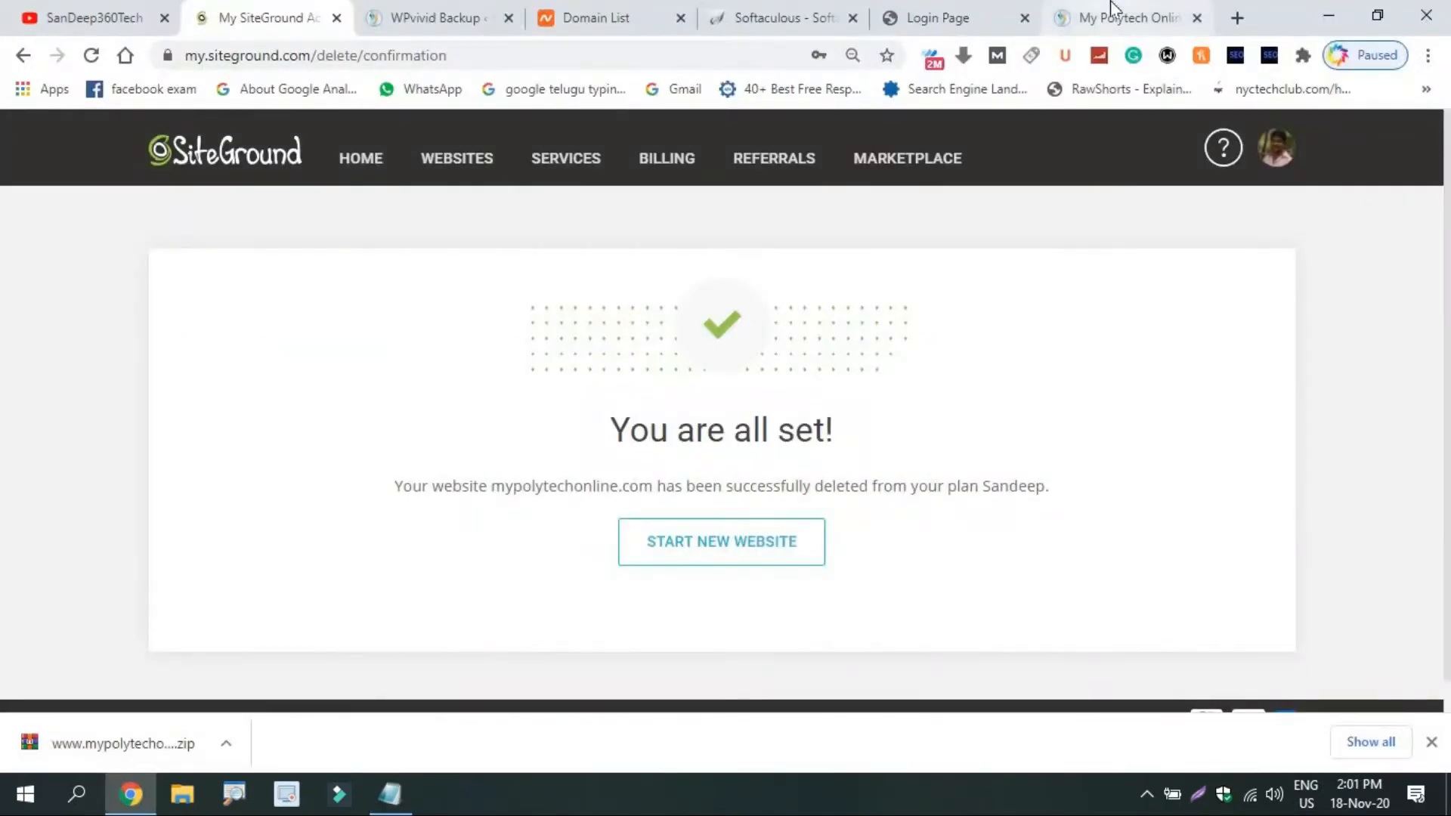
Switch to the Chrome tab showing mypolytechonline.com.
click(1111, 16)
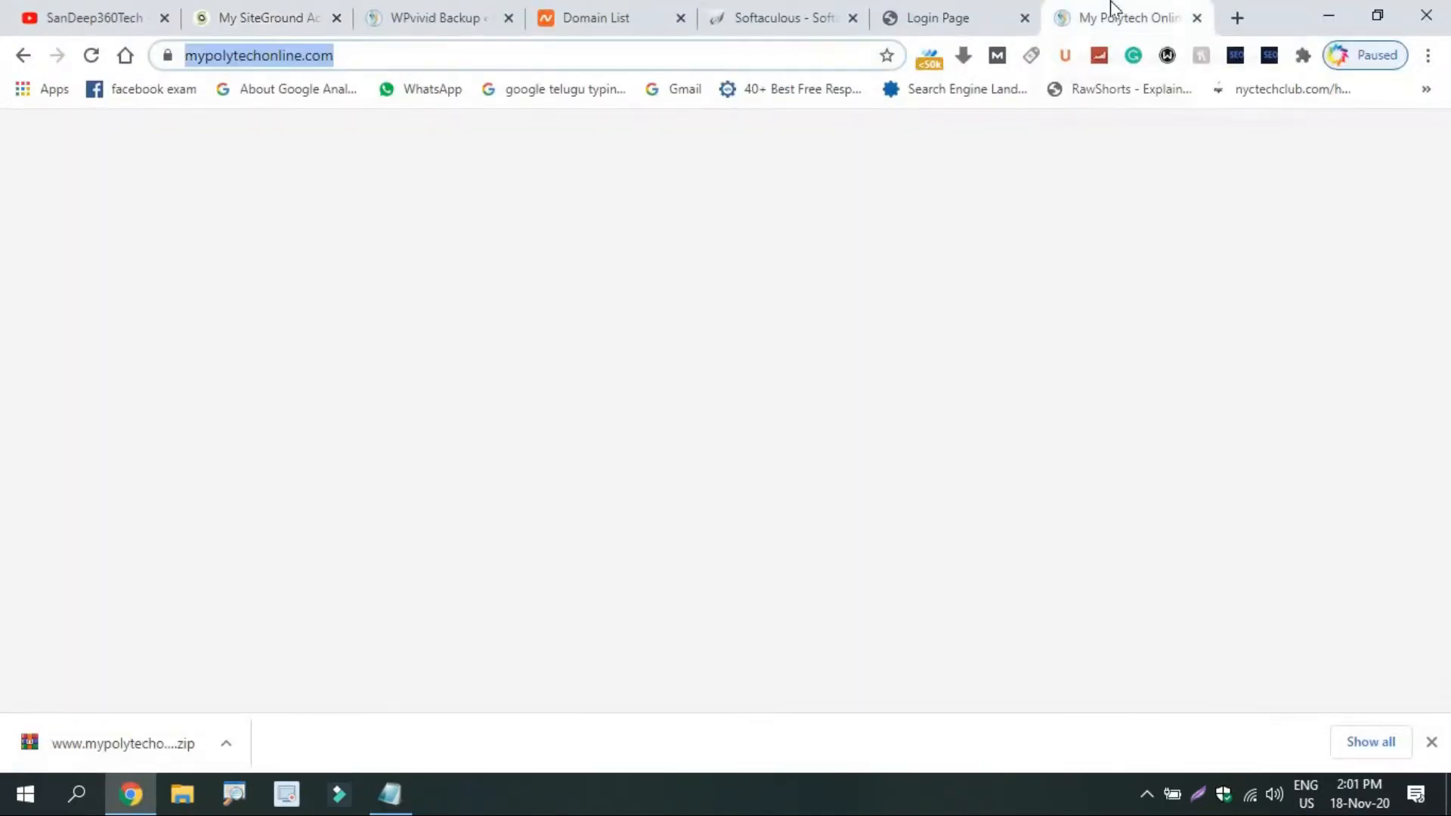
click(262, 297)
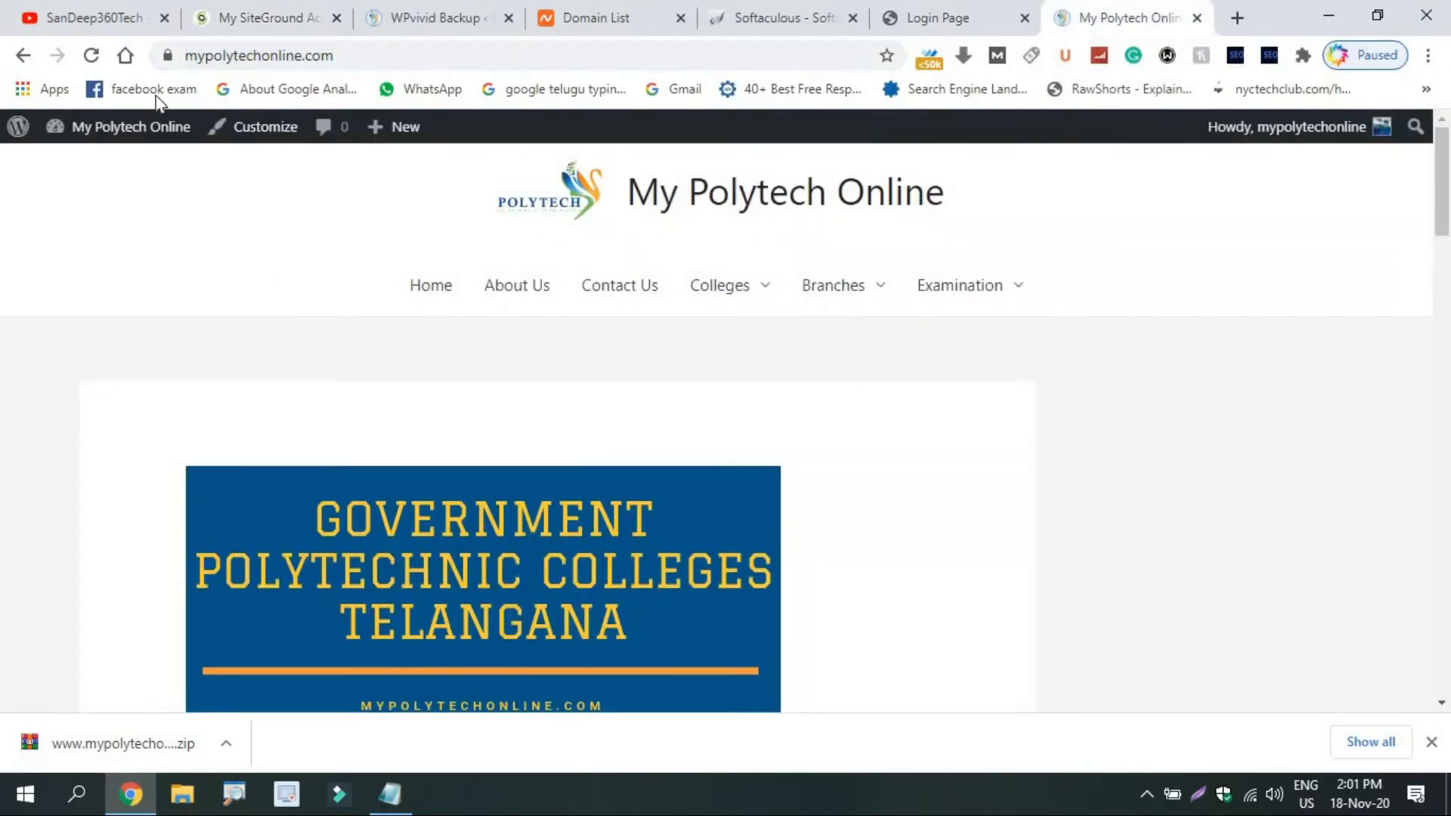
click(92, 59)
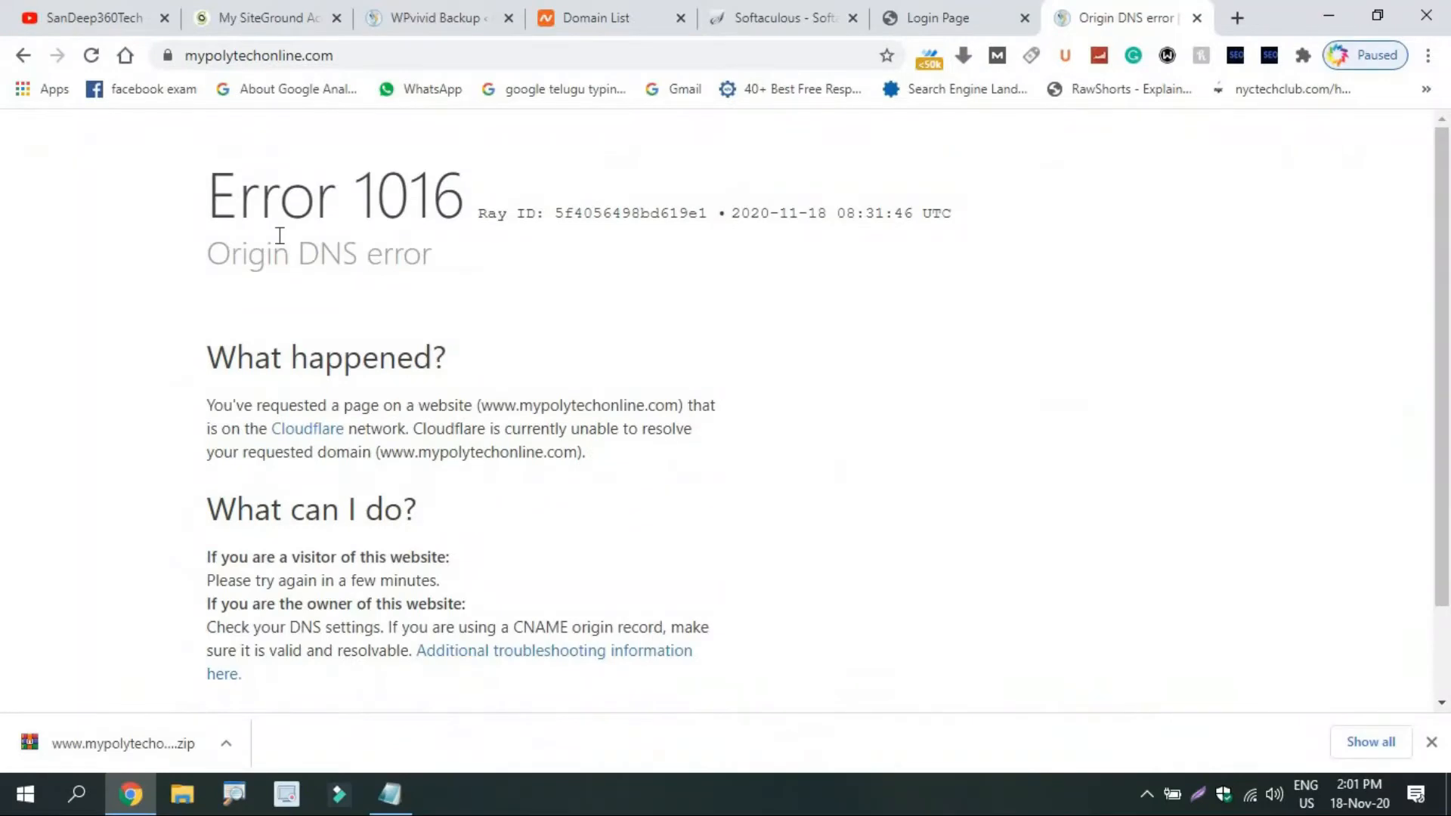
click(777, 3)
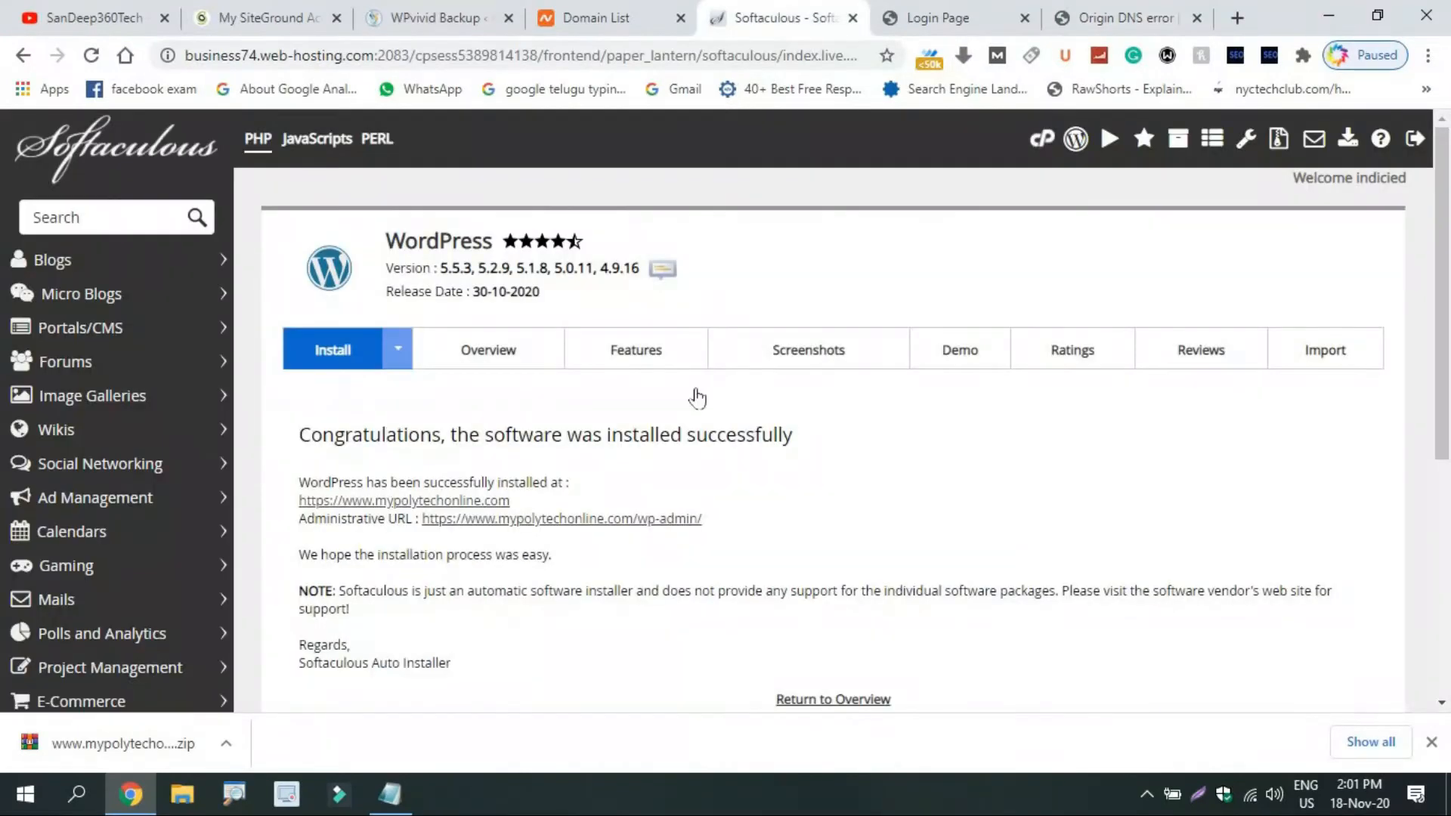
click(499, 501)
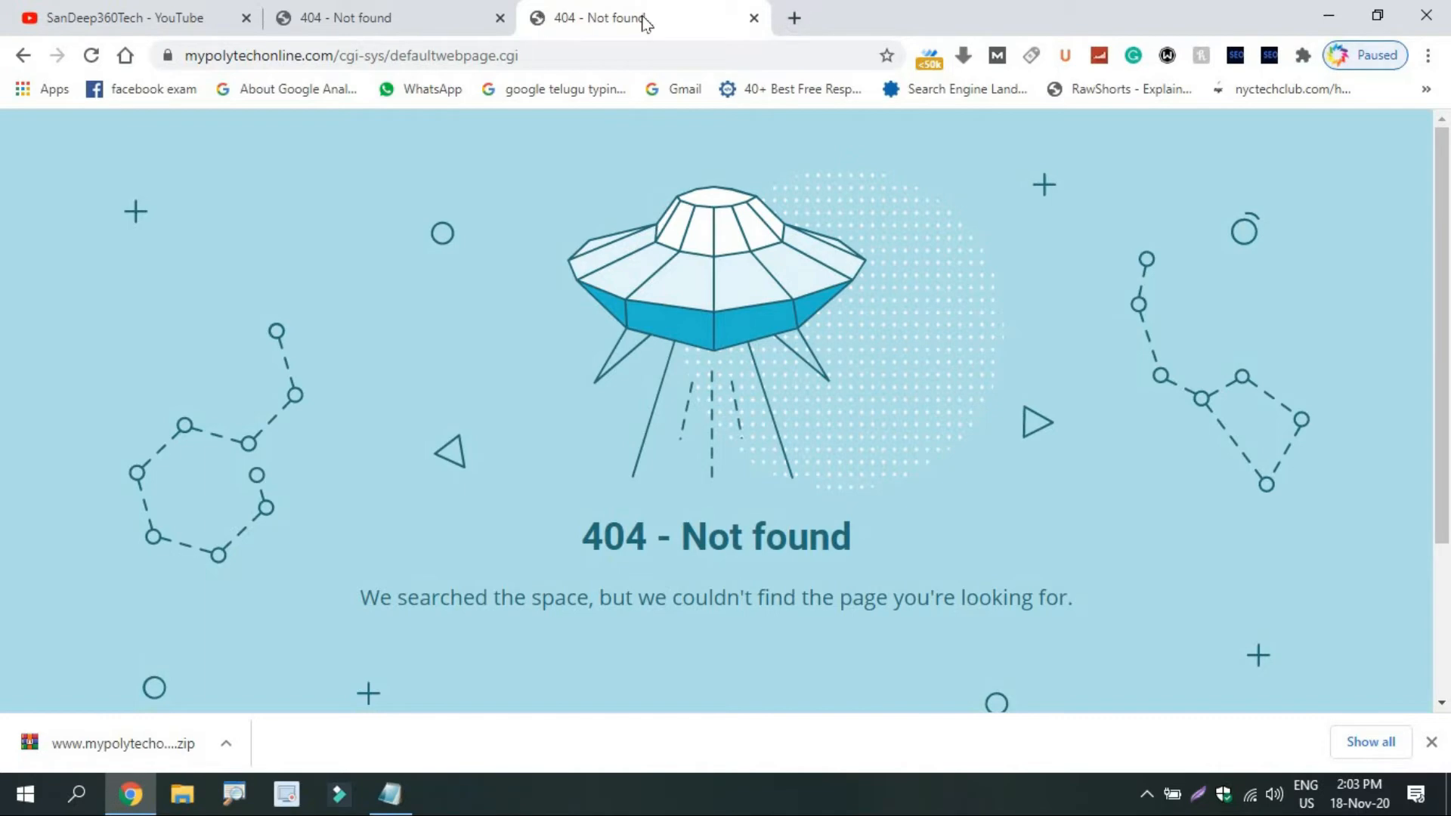
Clear all-time browsing history, cookies and cached files in Chrome.
key(ctrl+h)
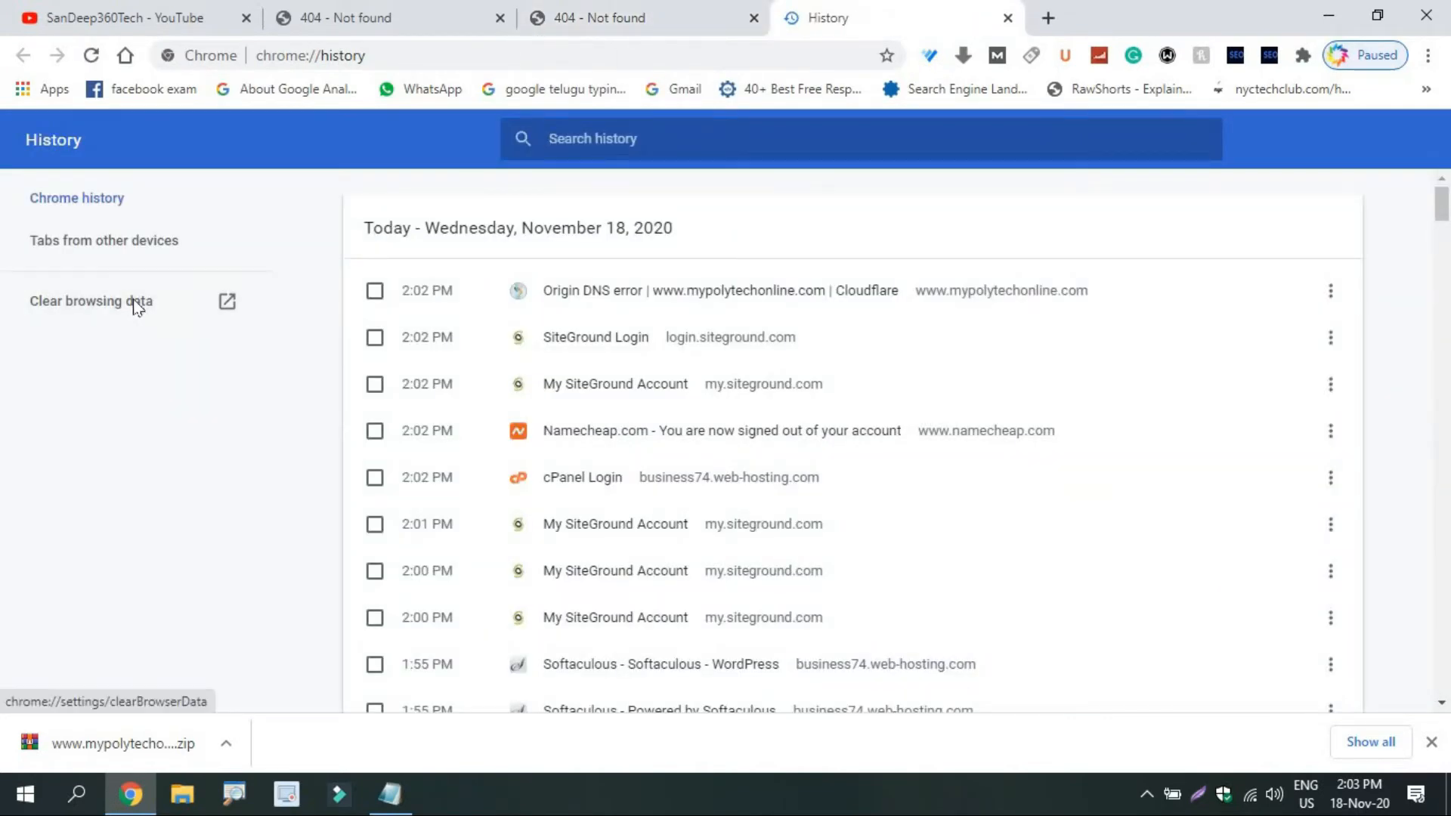
click(134, 303)
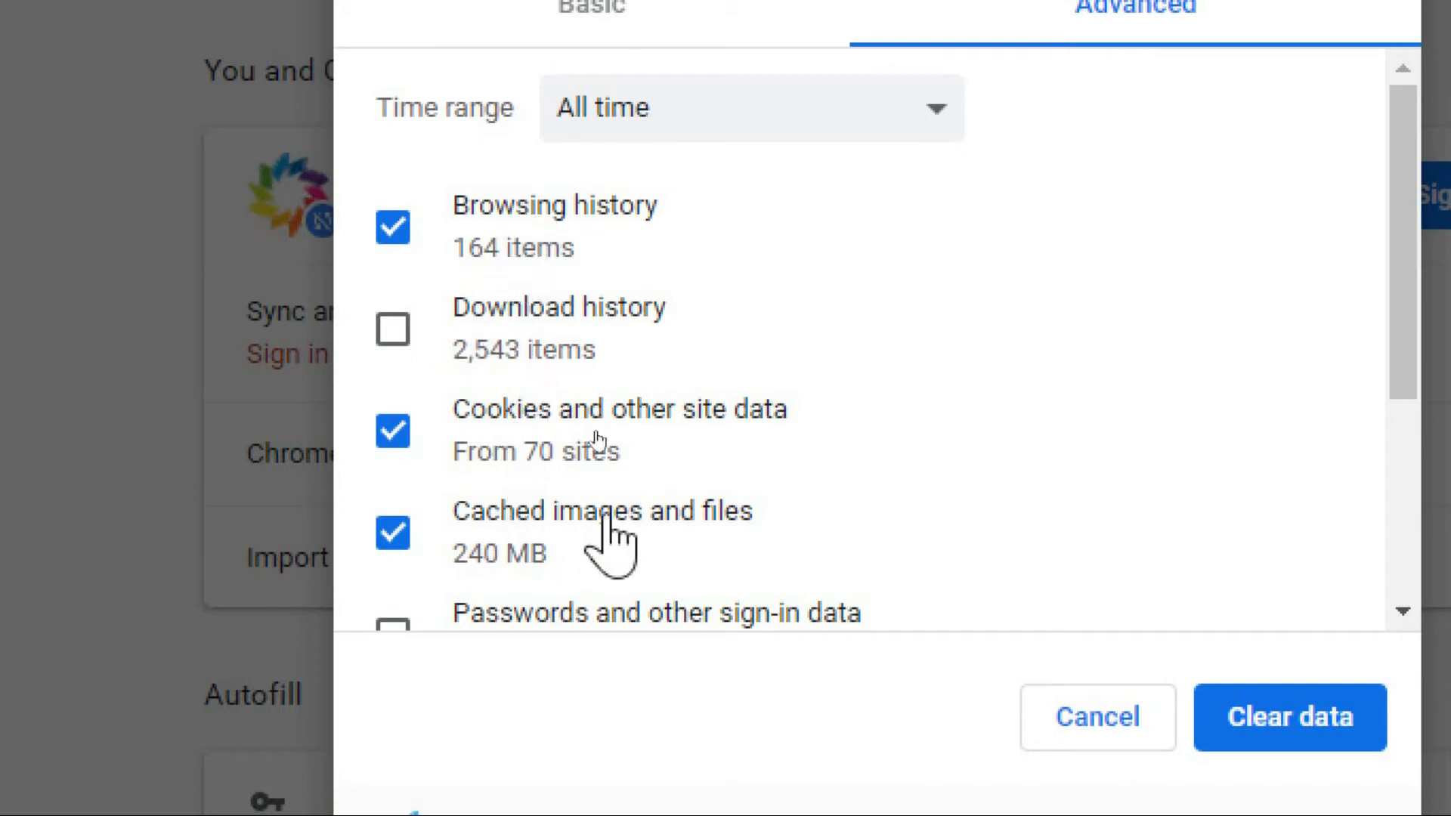
click(673, 150)
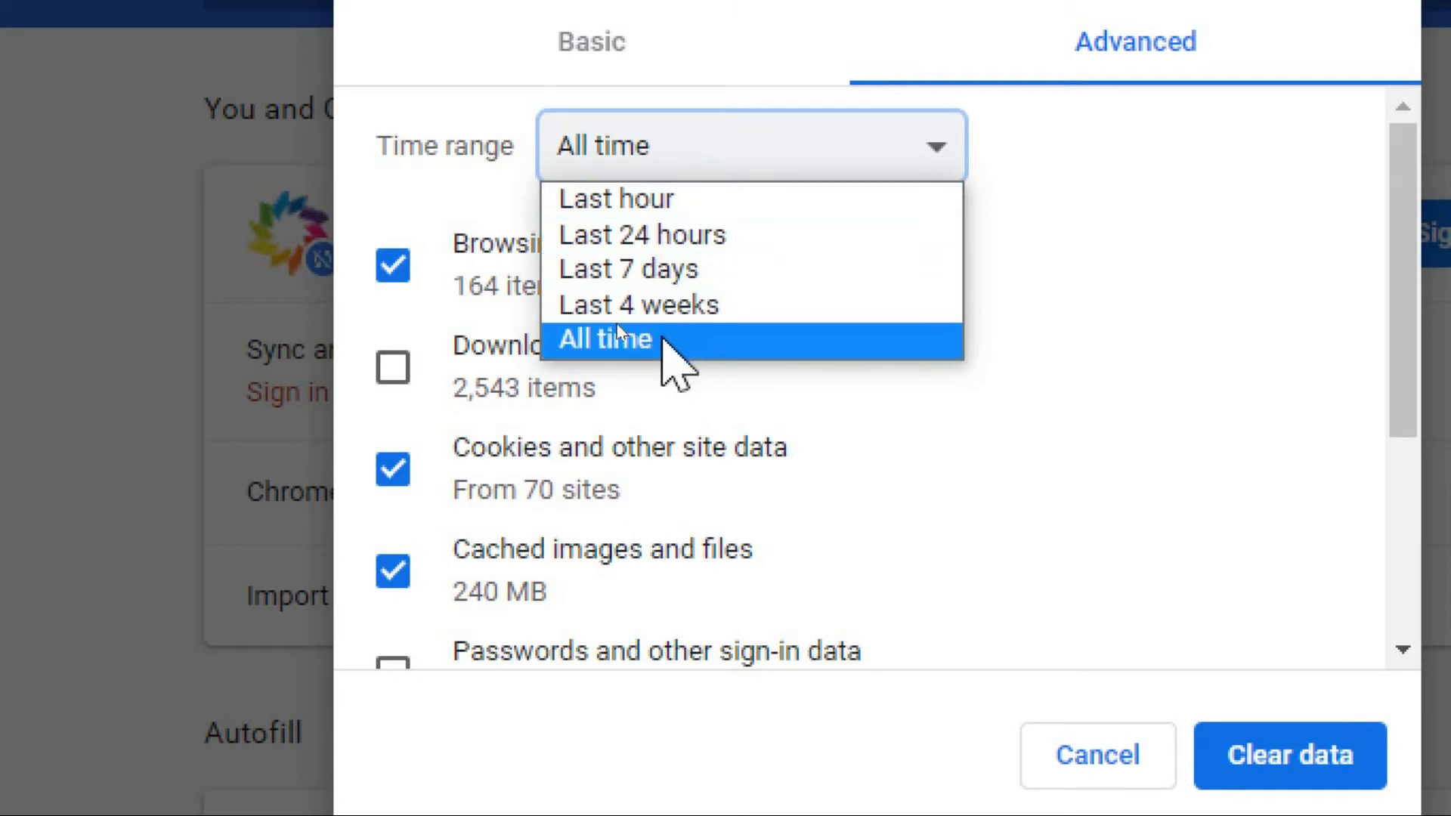
click(662, 340)
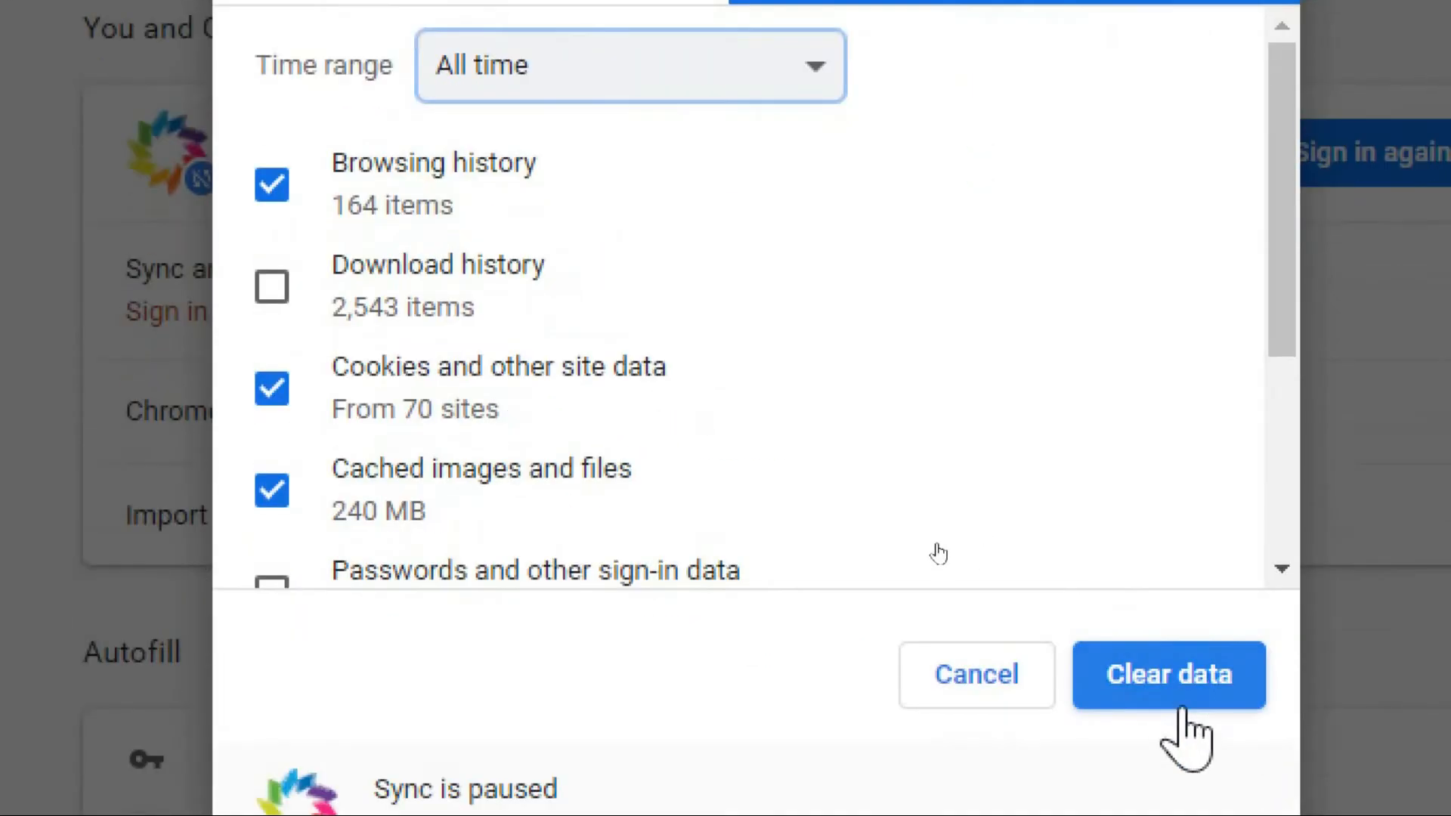
click(1301, 769)
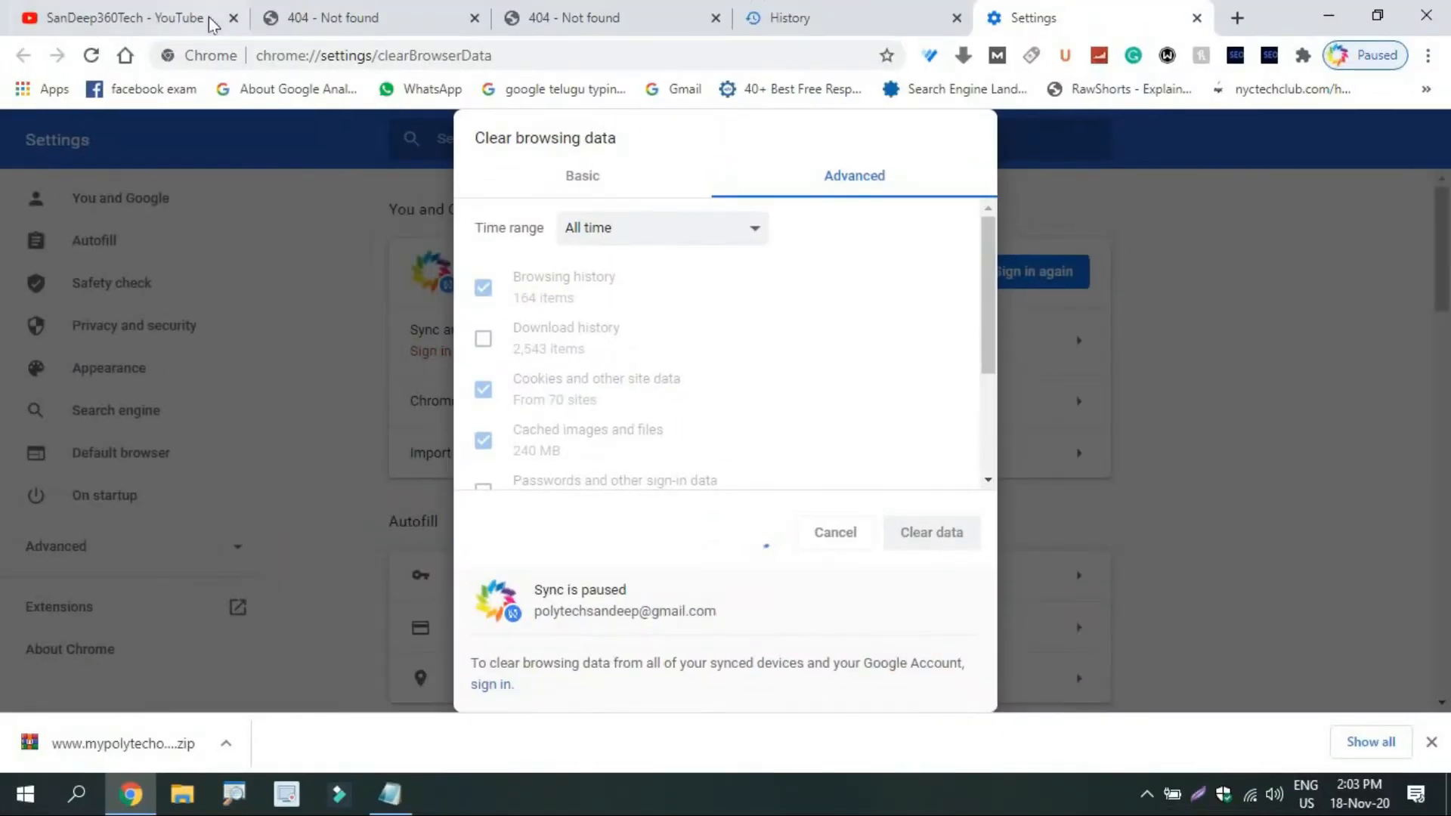
Close the YouTube tab and both 404 tabs.
click(232, 18)
click(233, 18)
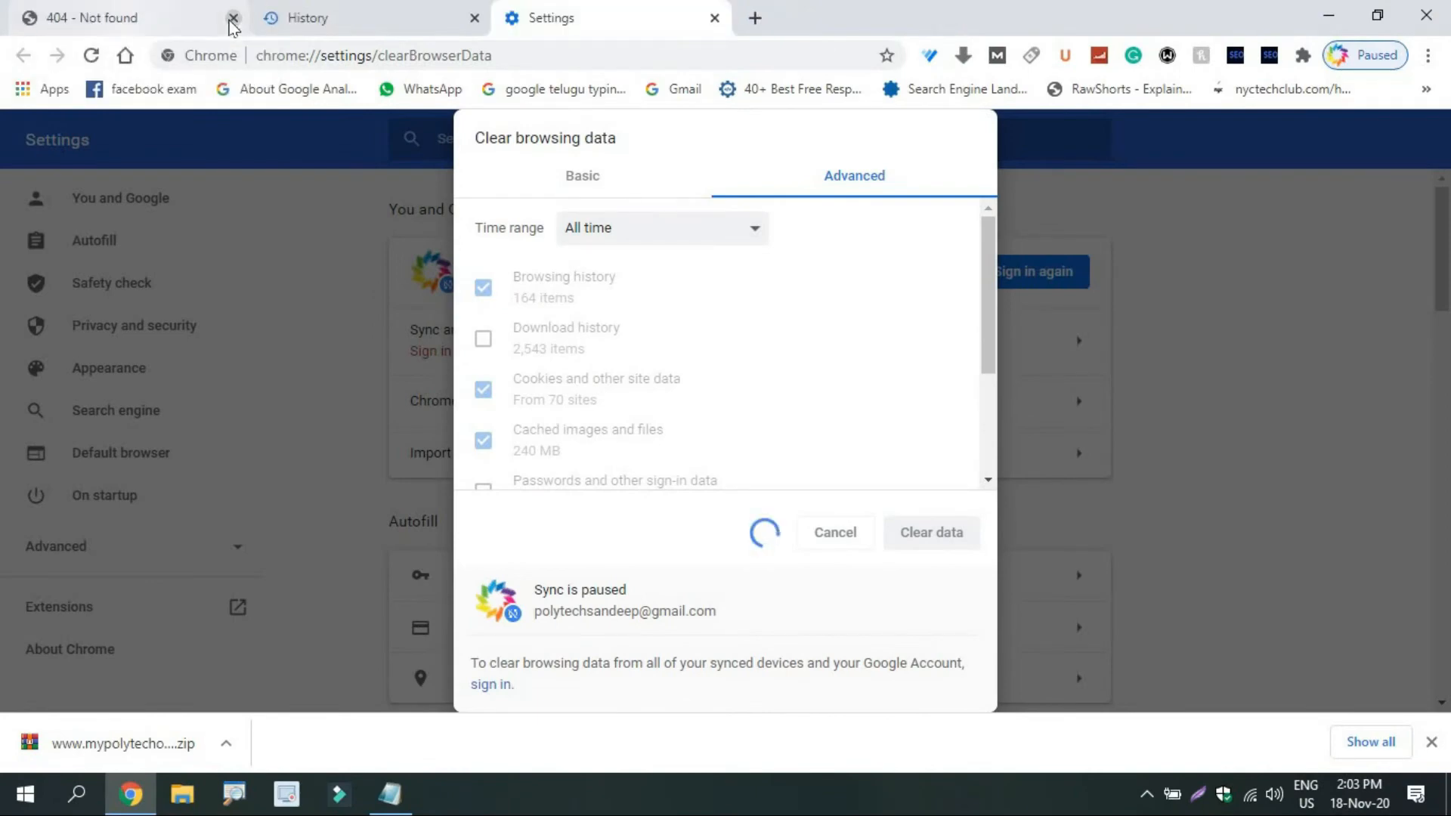
click(232, 18)
click(232, 19)
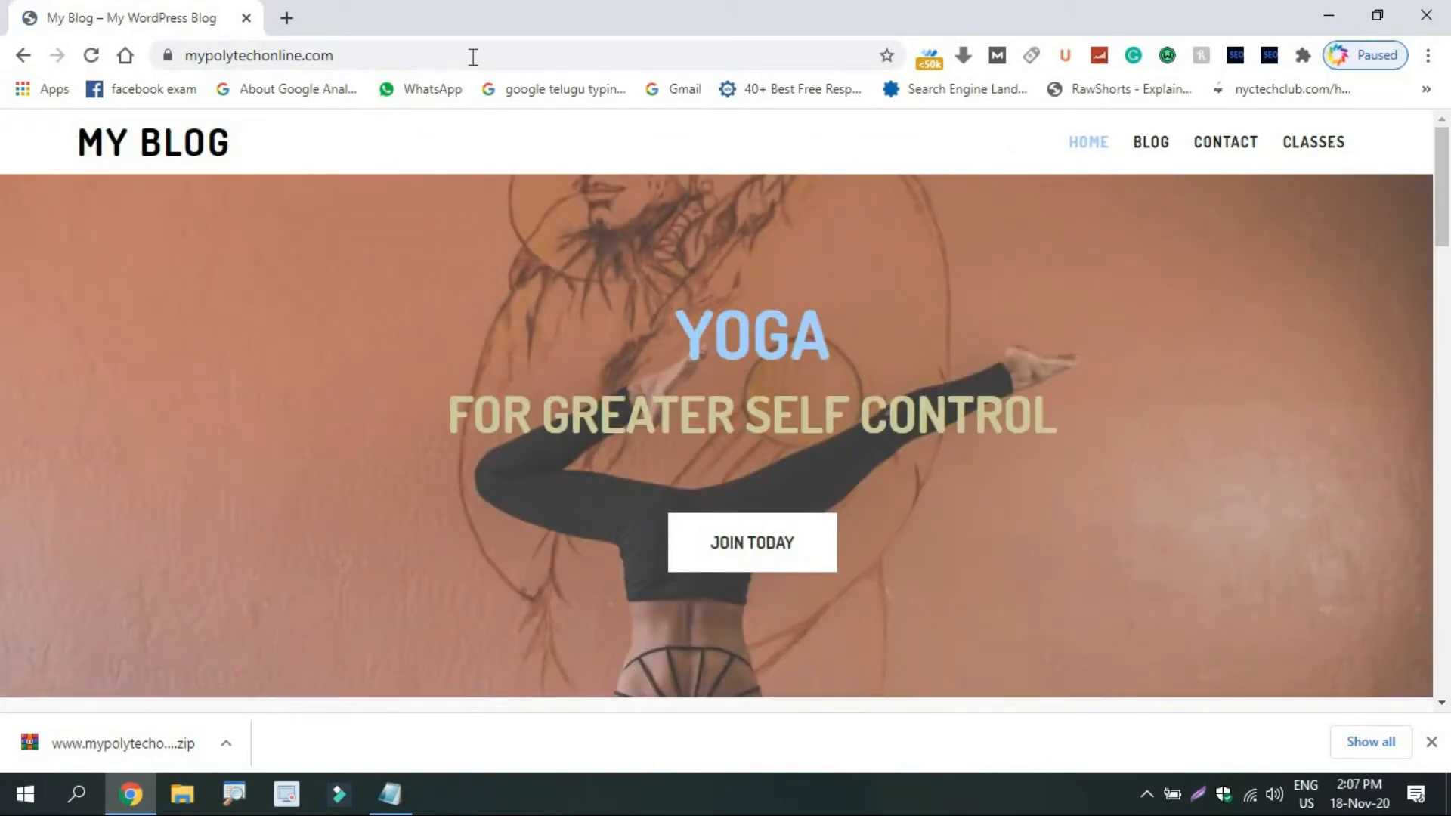
Log in at mypolytechonline.com/login with the account password, declining to save it in Chrome.
click(473, 57)
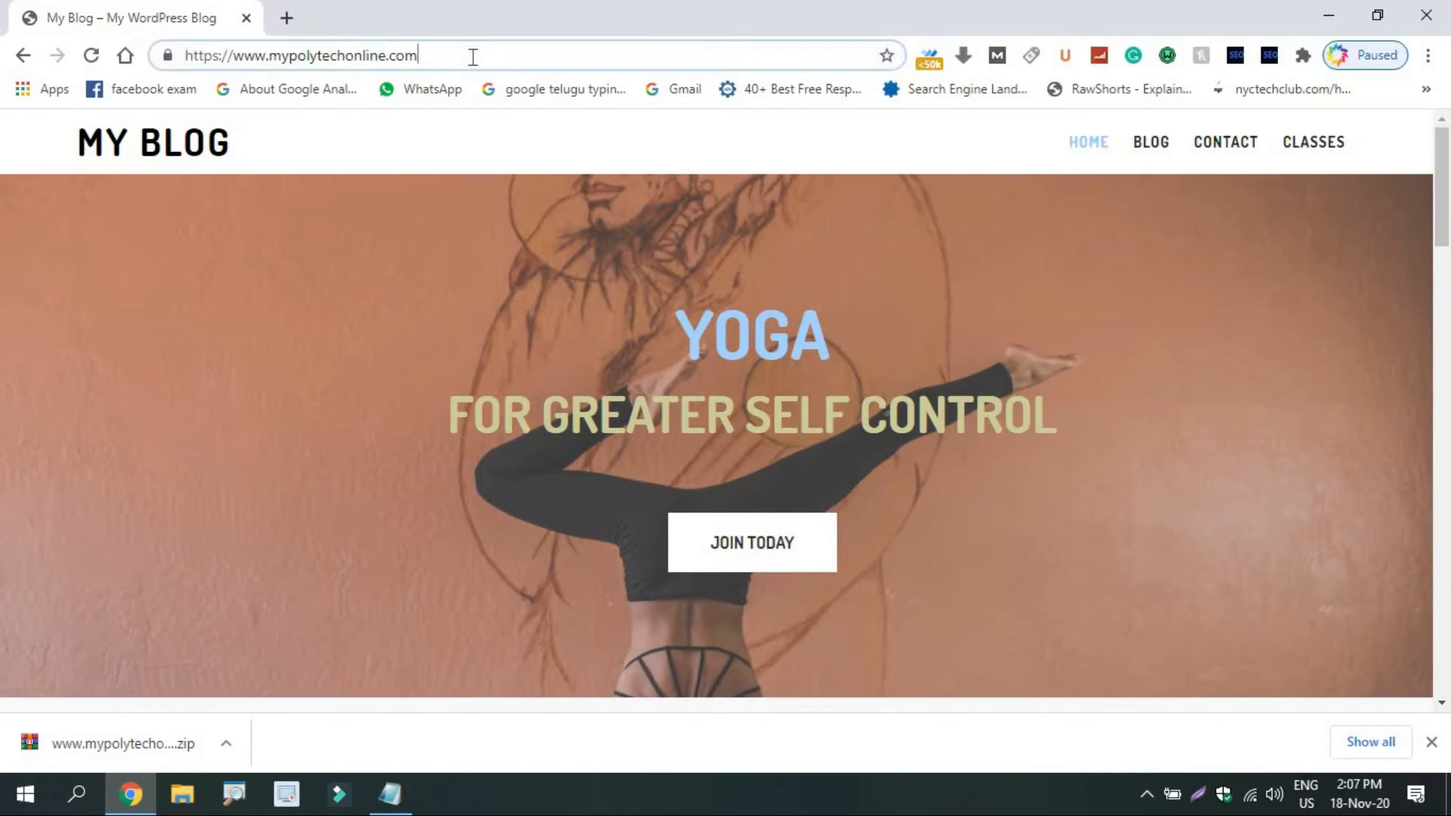
text(/)
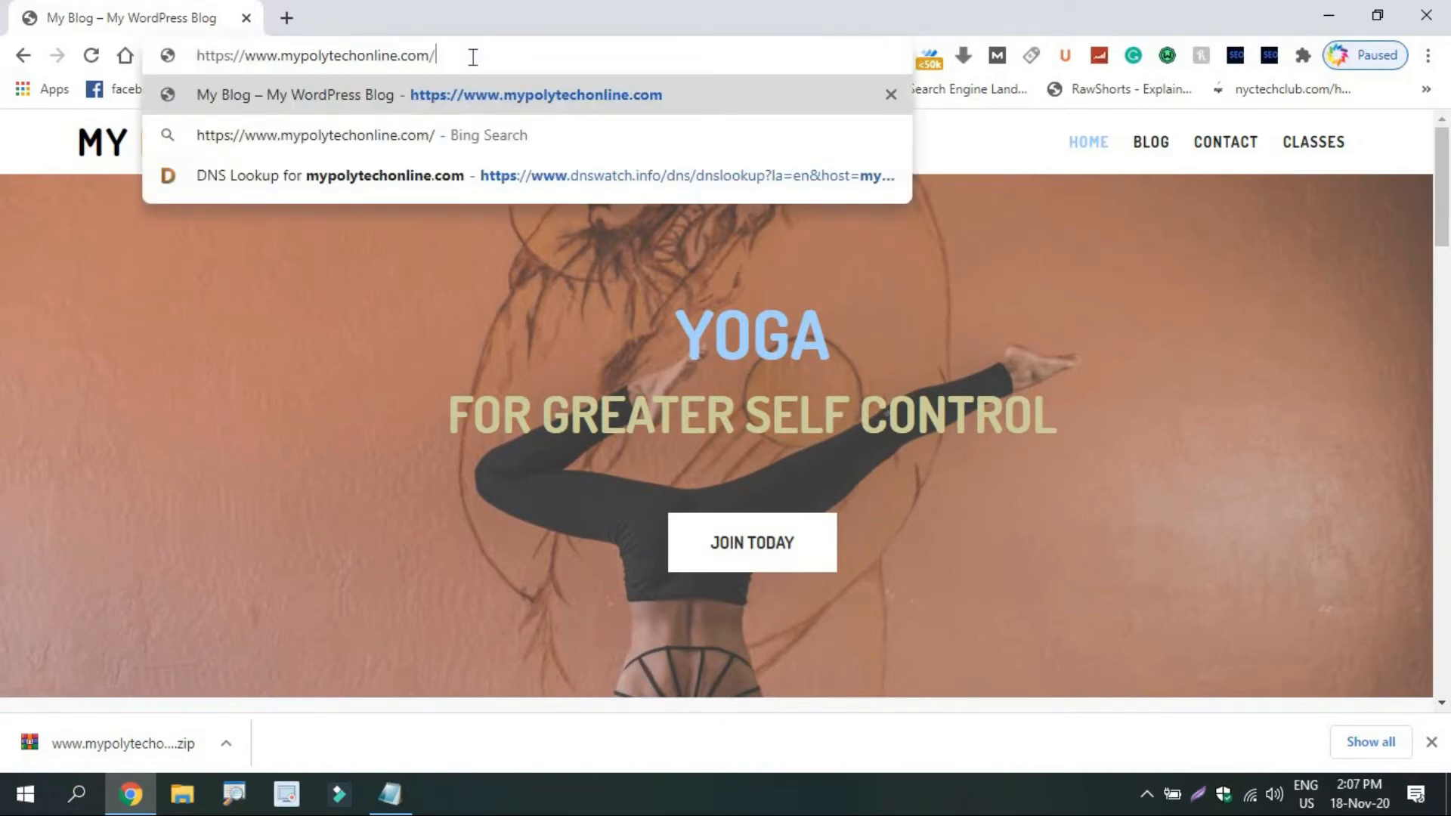
text(login)
key(Return)
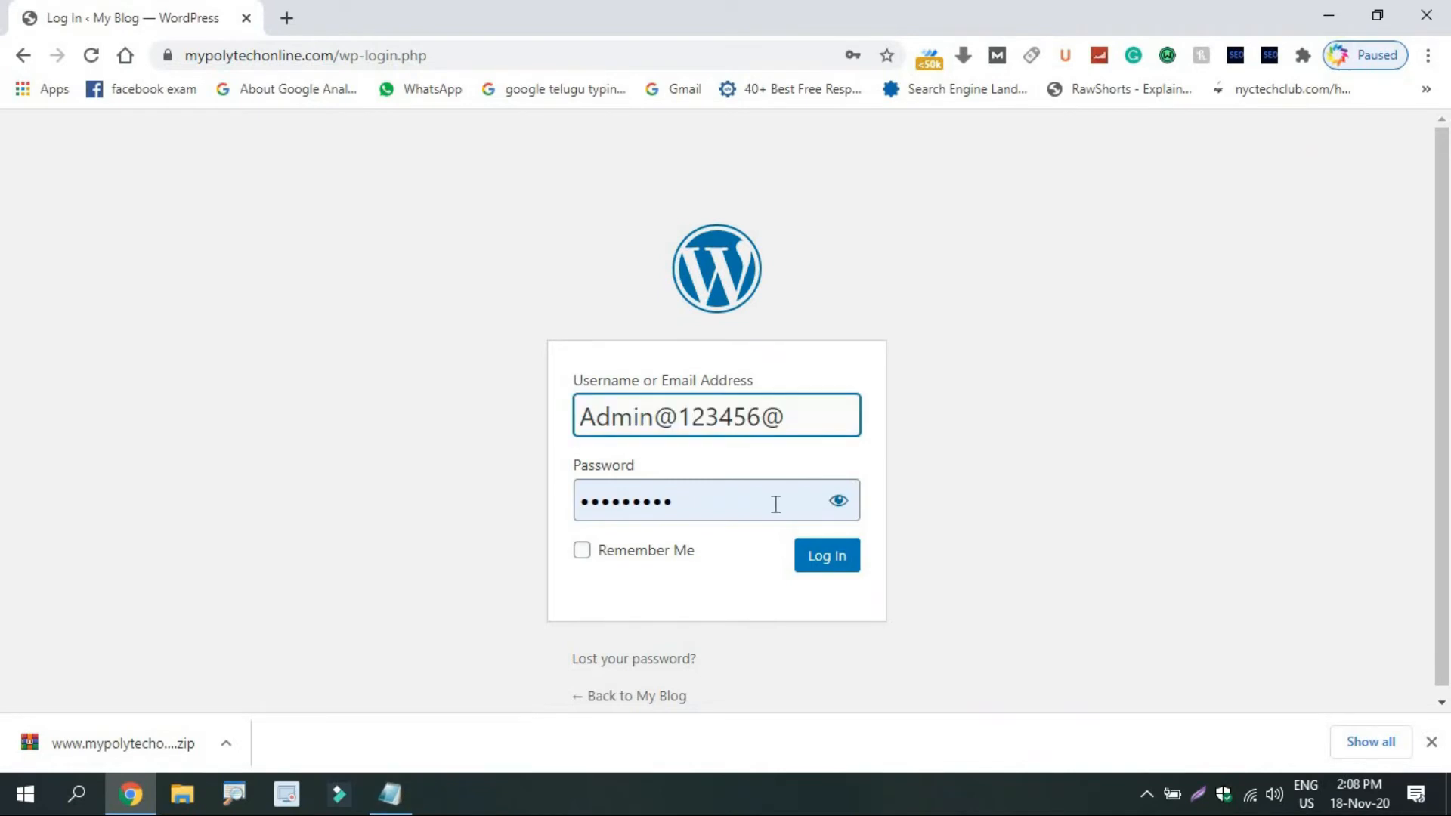
double_click(775, 503)
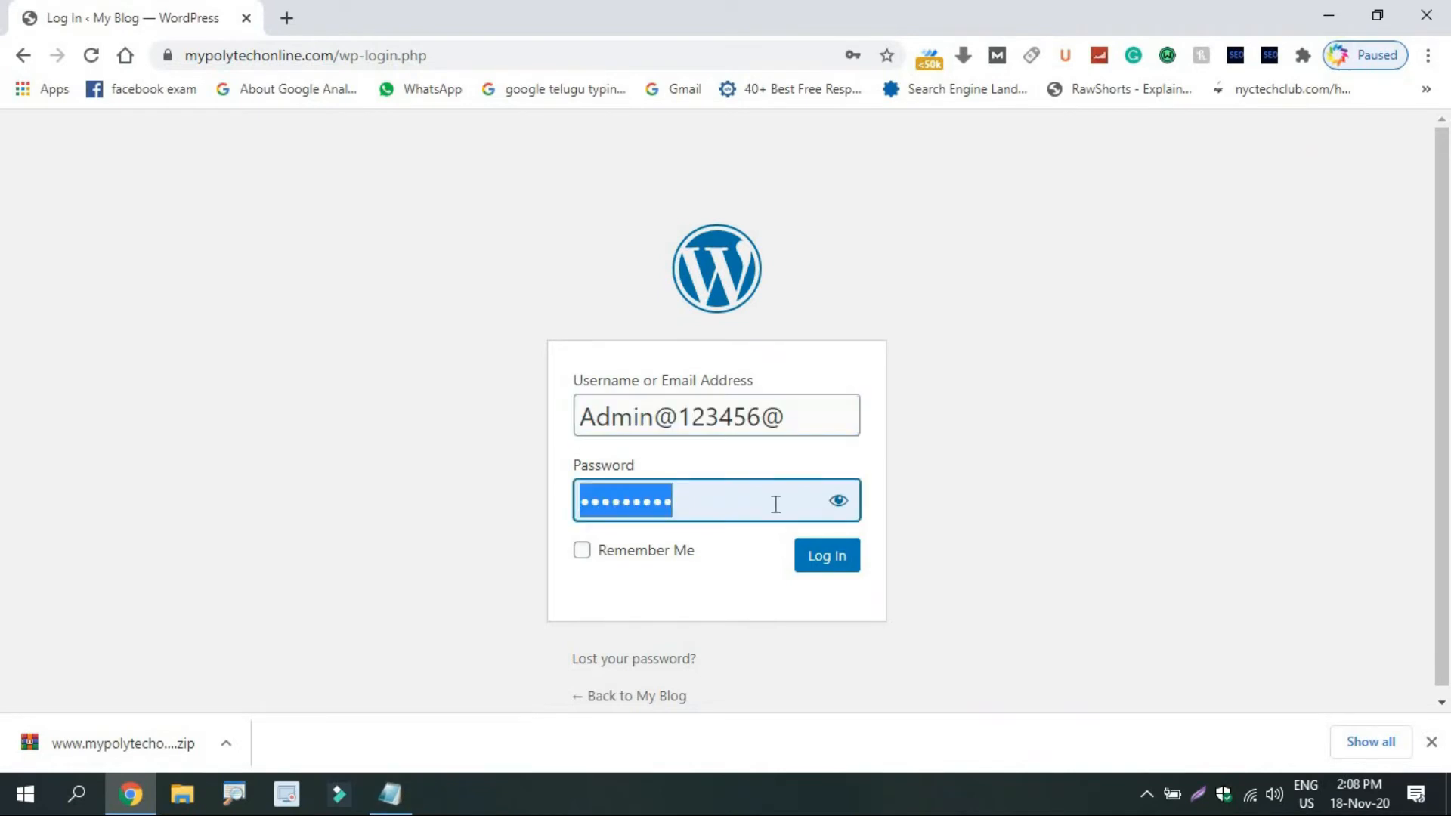
key(ctrl+v)
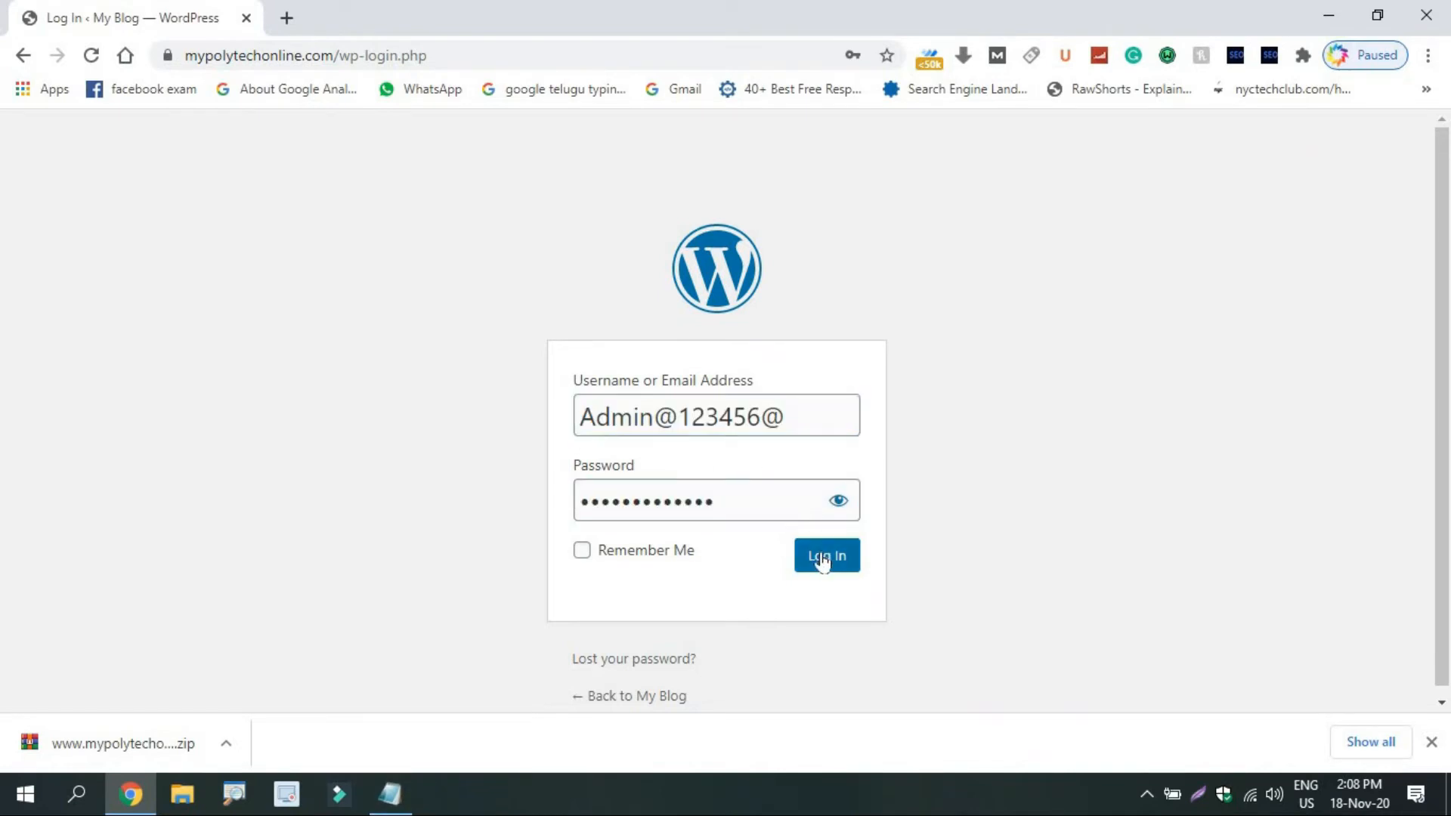
click(821, 558)
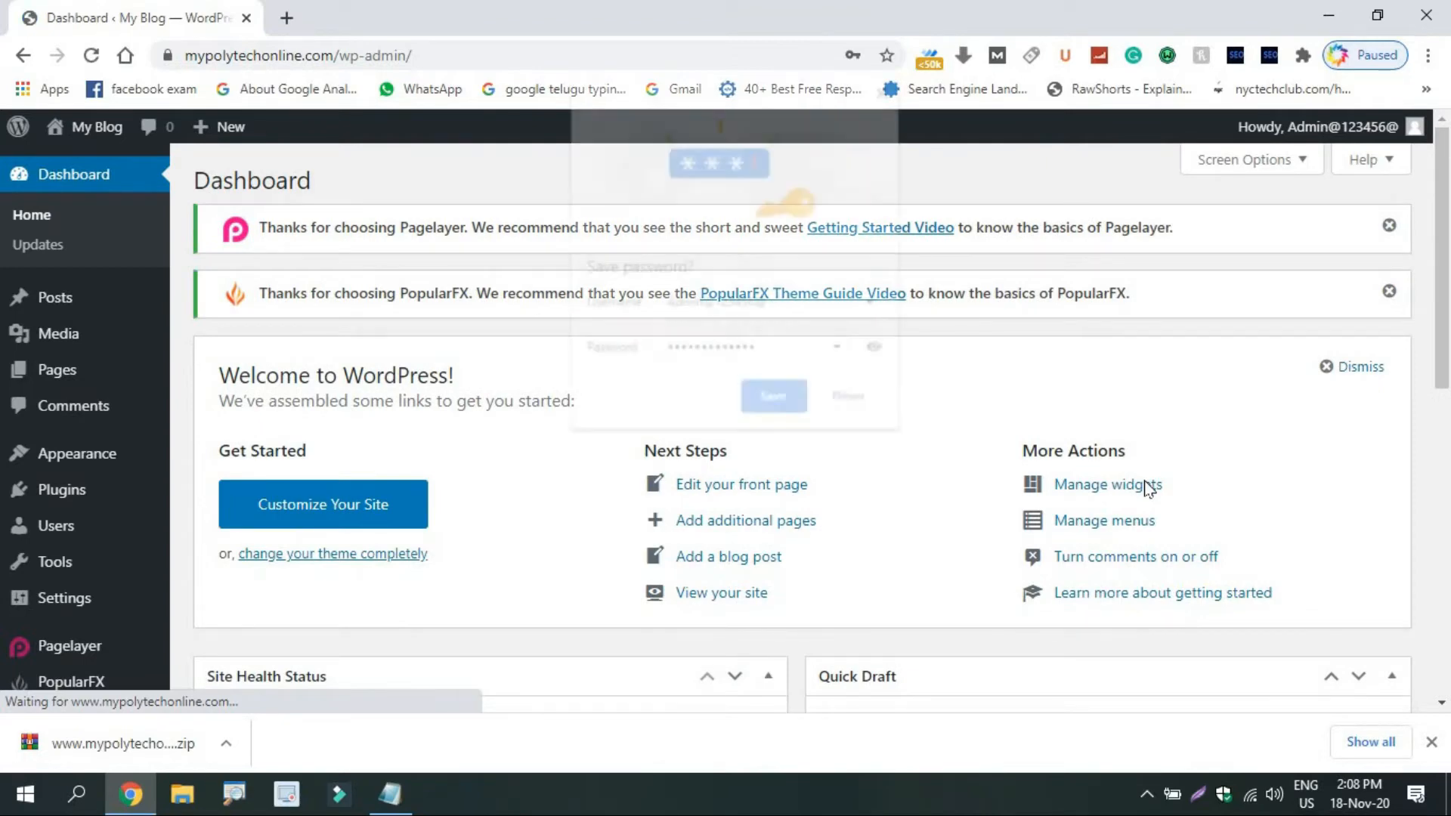
click(852, 400)
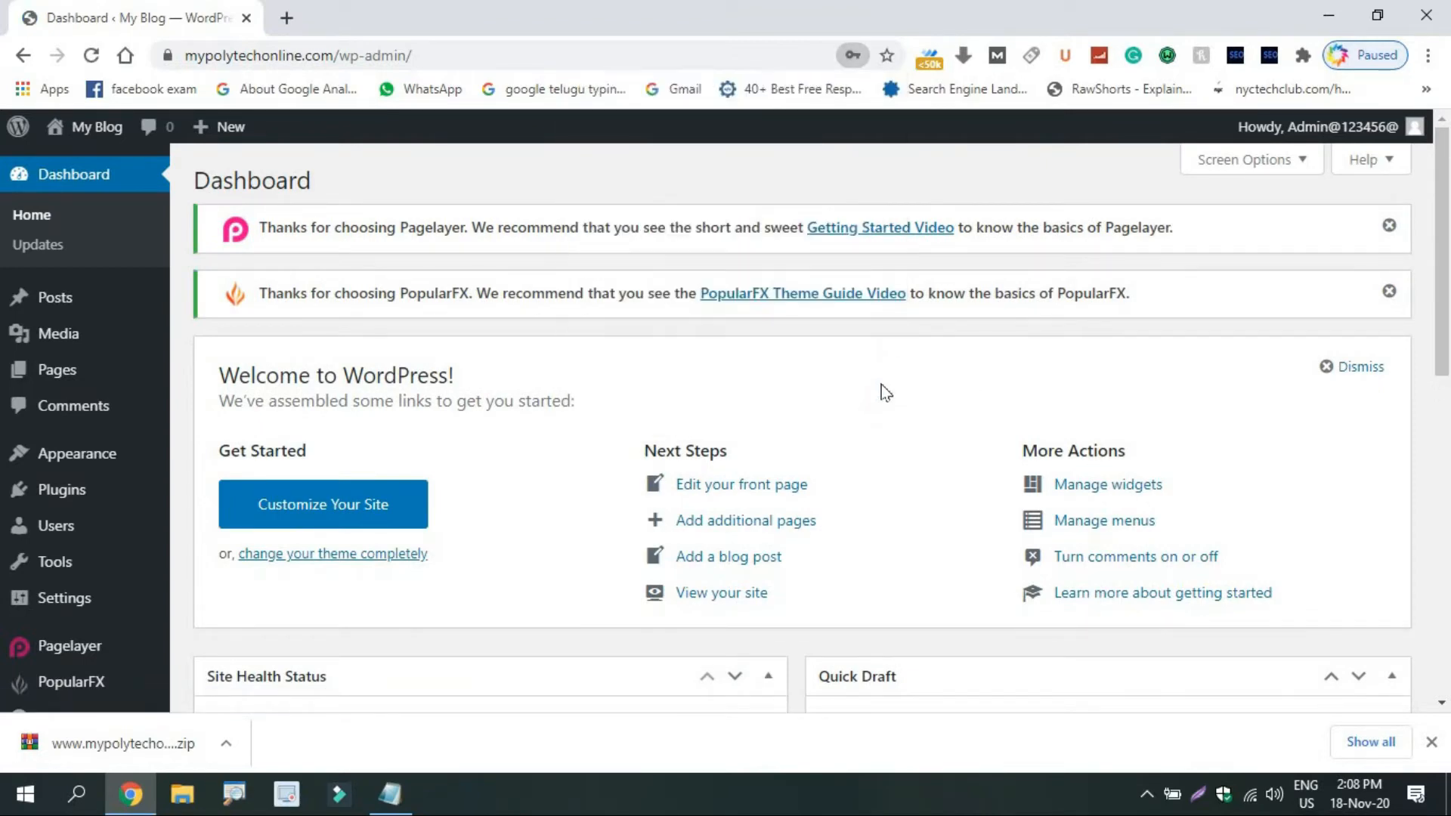
Search plugins for 'wp rese', install and activate WP Reset, and open WP Reset Tools.
mouse_move(45, 501)
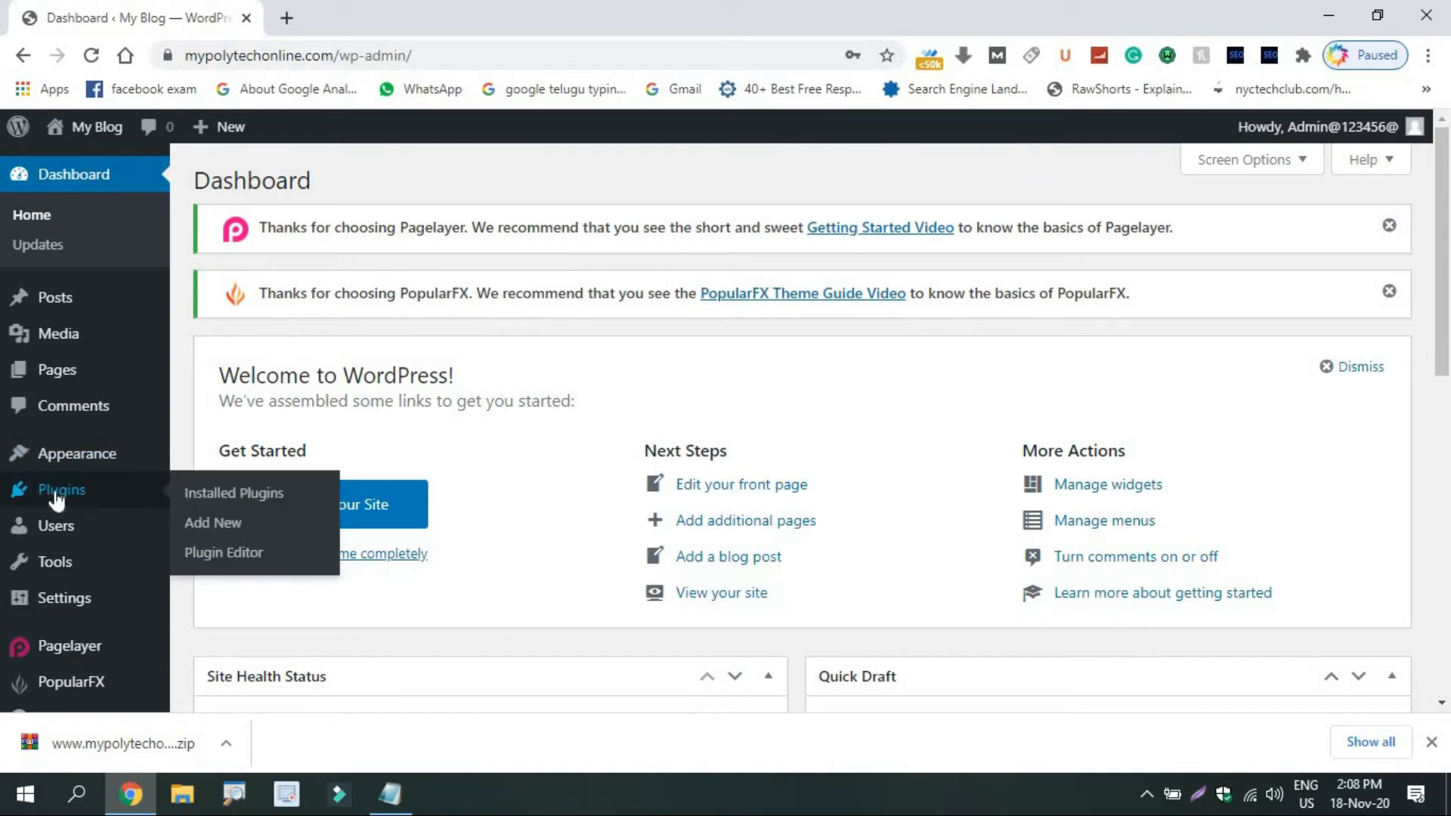
click(223, 525)
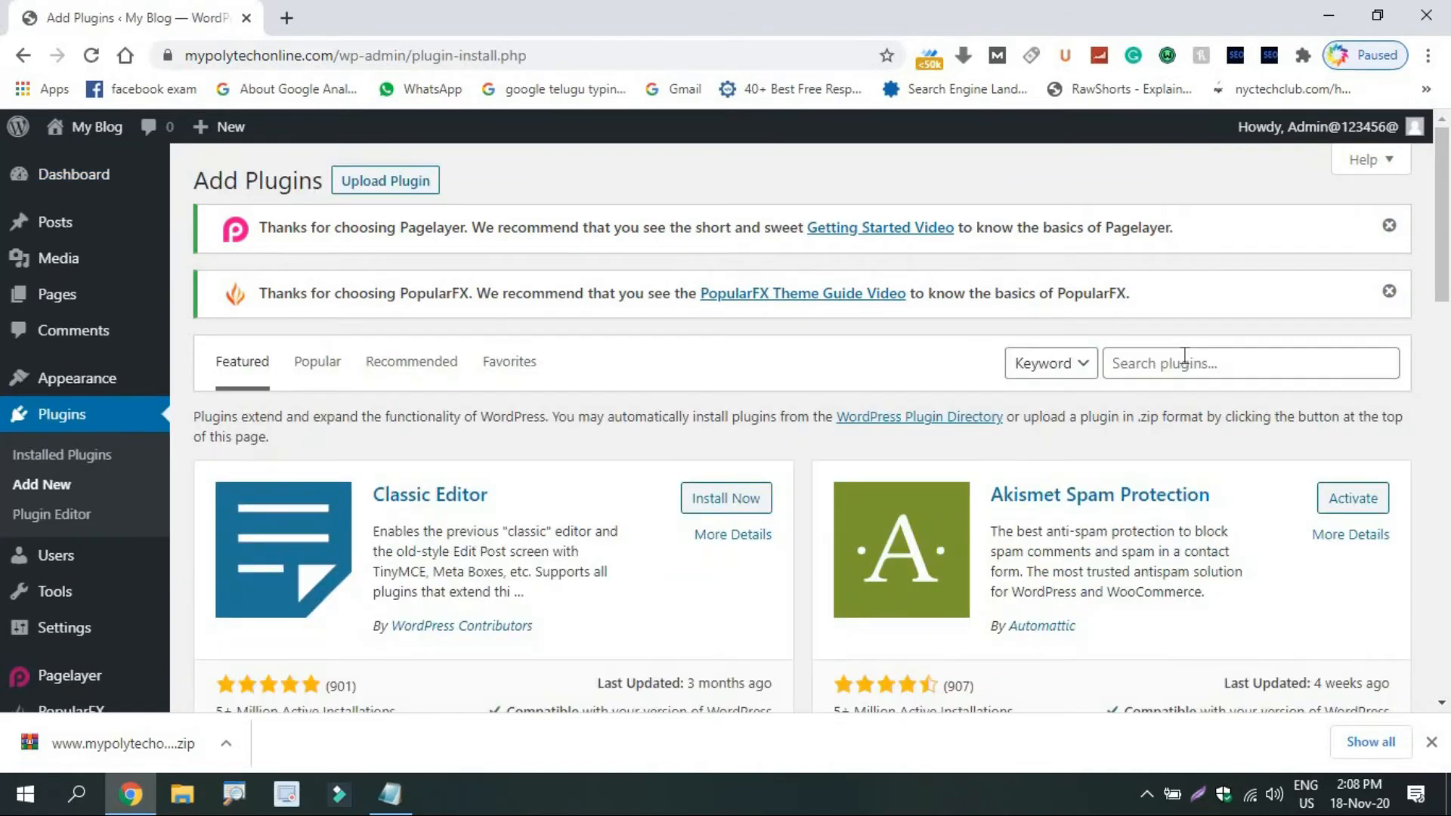
click(1184, 355)
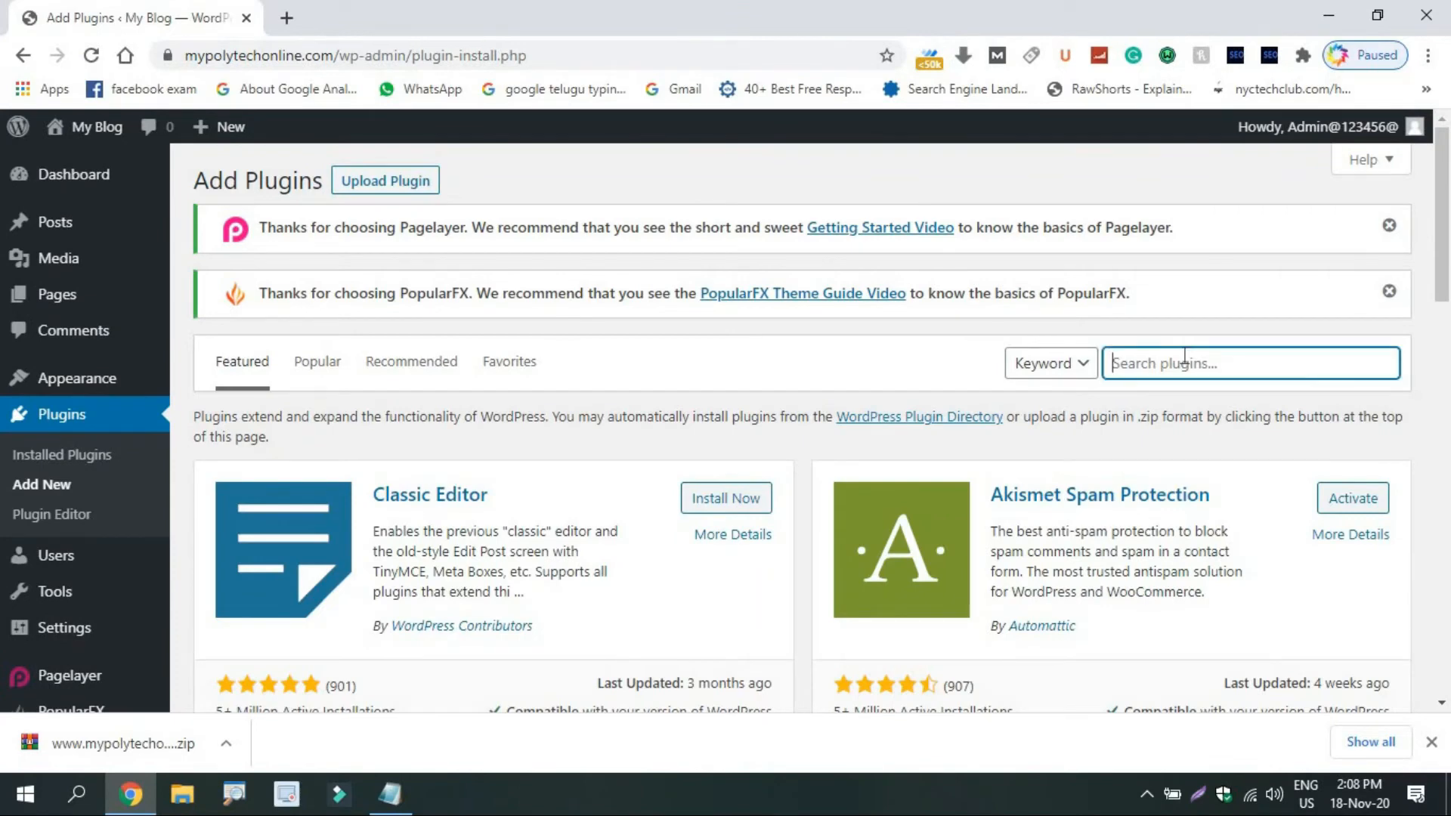
text(wp rese)
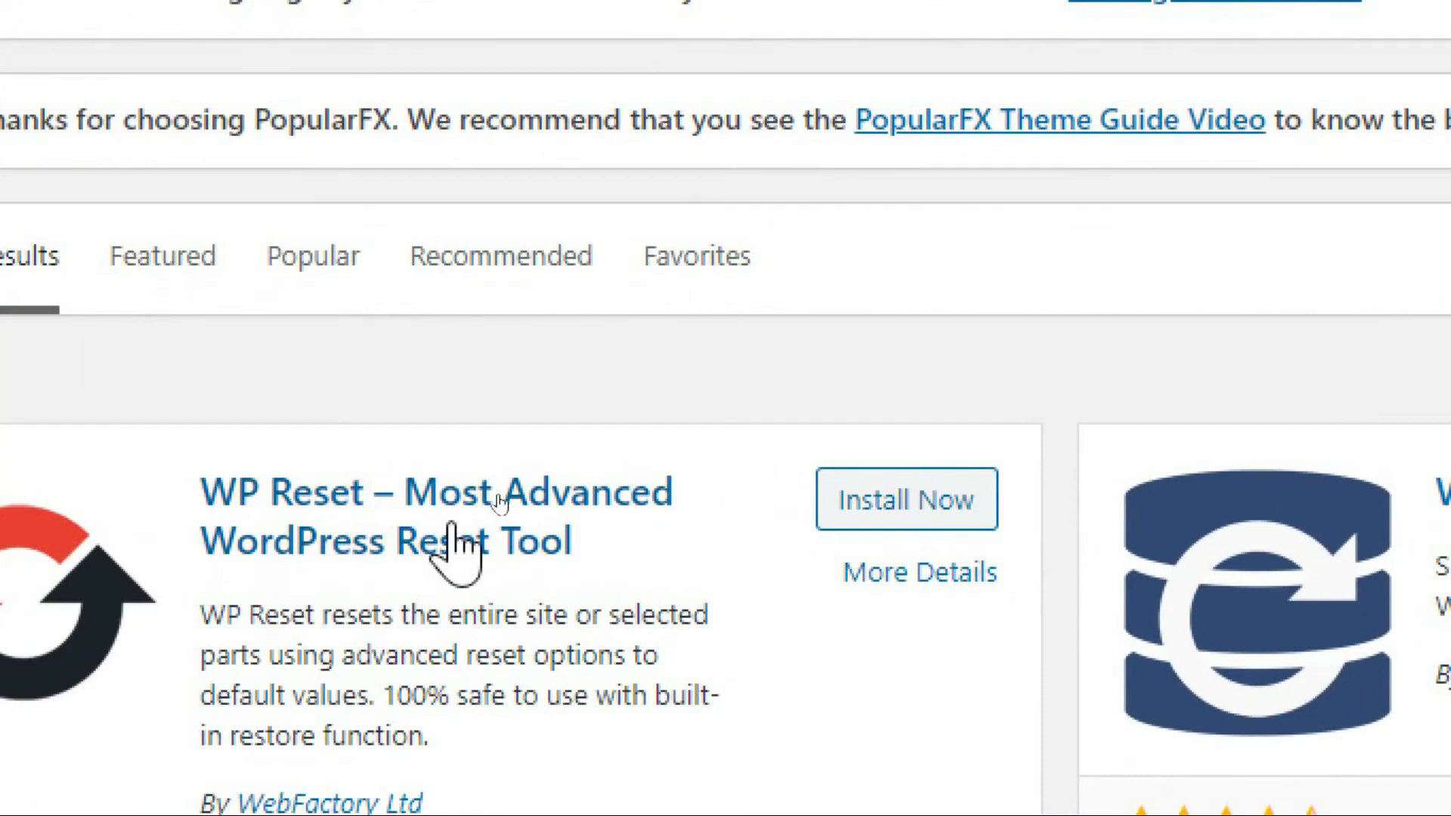
click(880, 502)
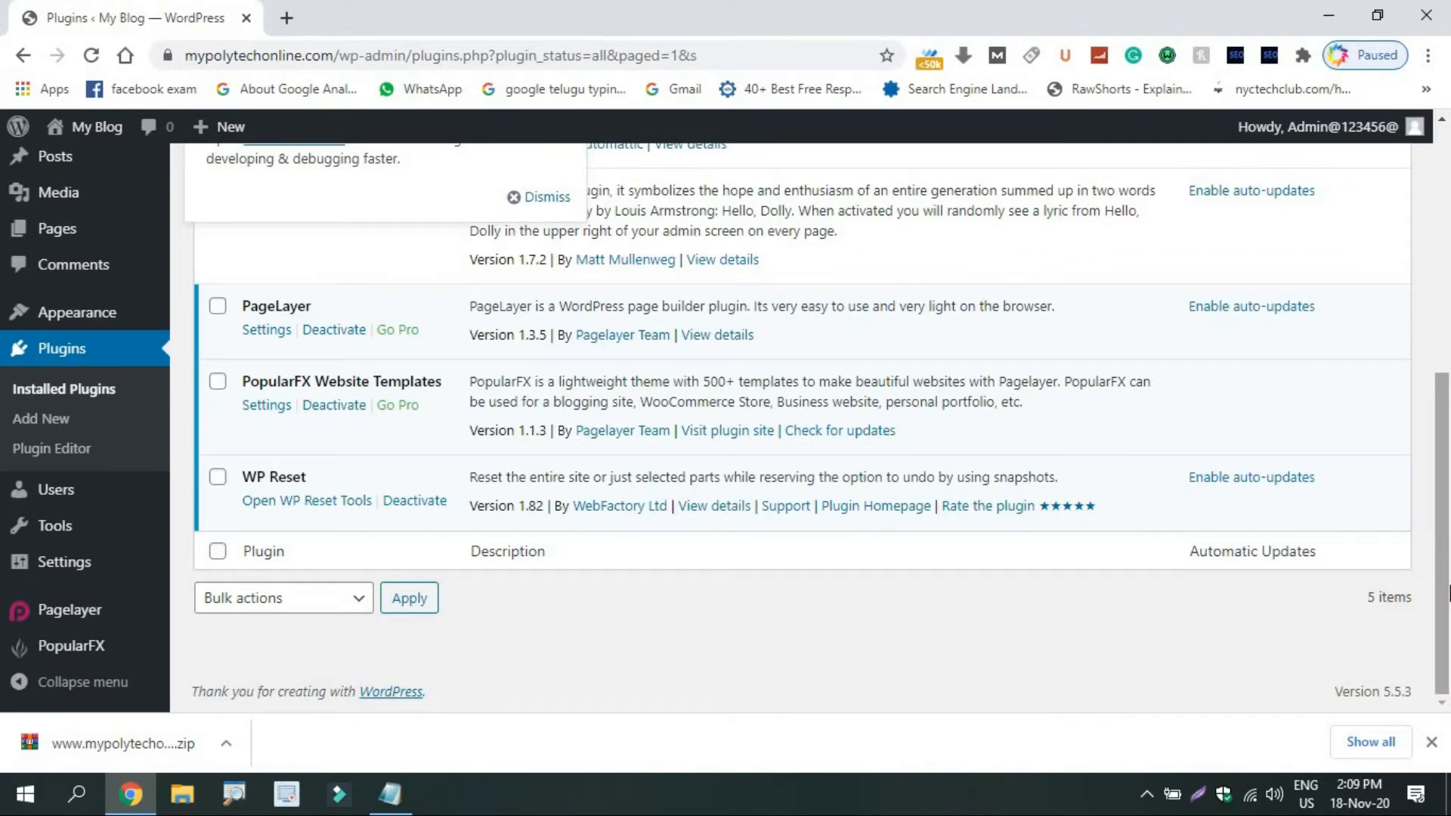
click(288, 504)
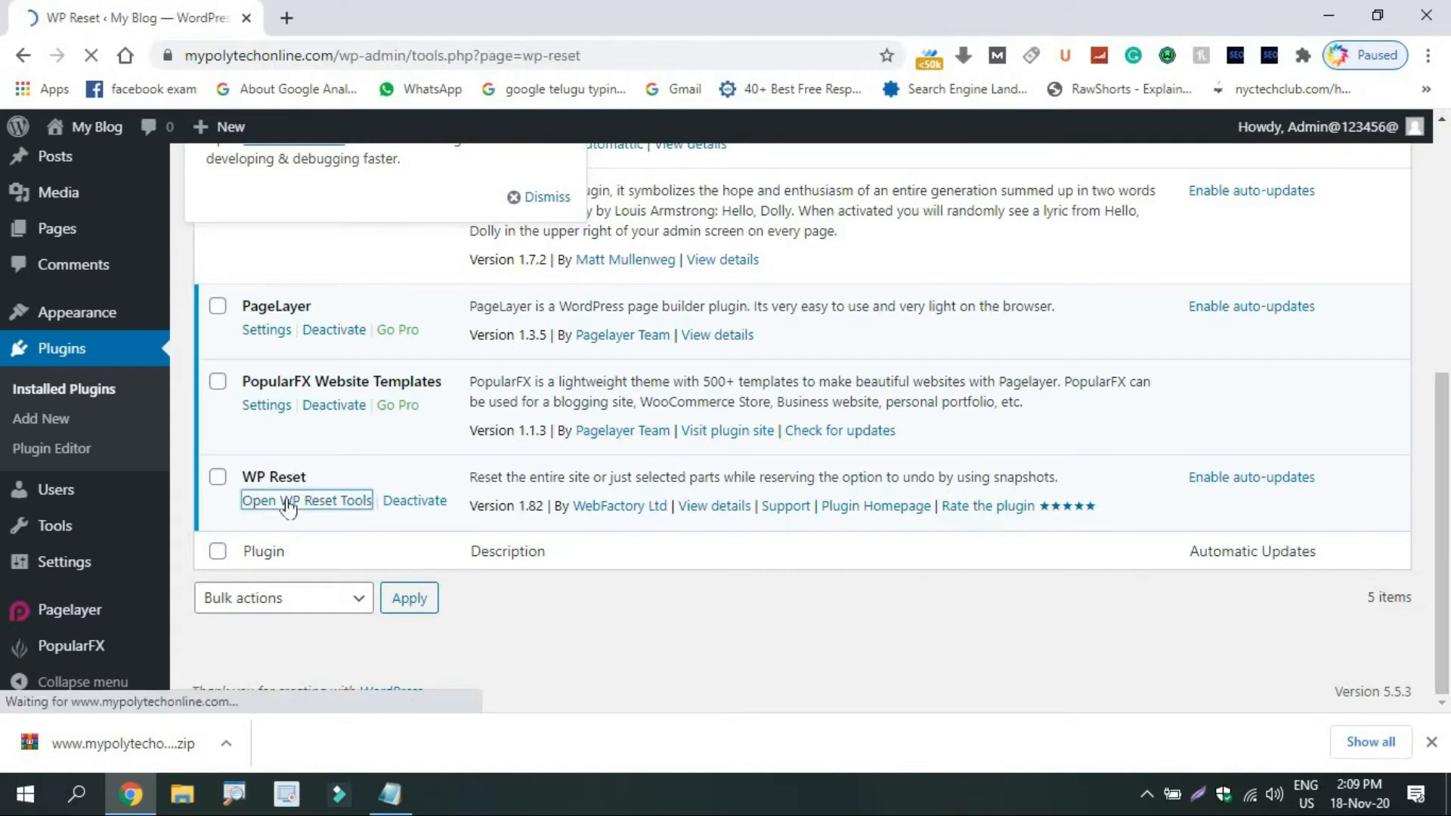
Reset WordPress with 'Reactivate WP Reset plugin' unticked, confirming by typing 'reset'.
scroll(615, 502, down, 5)
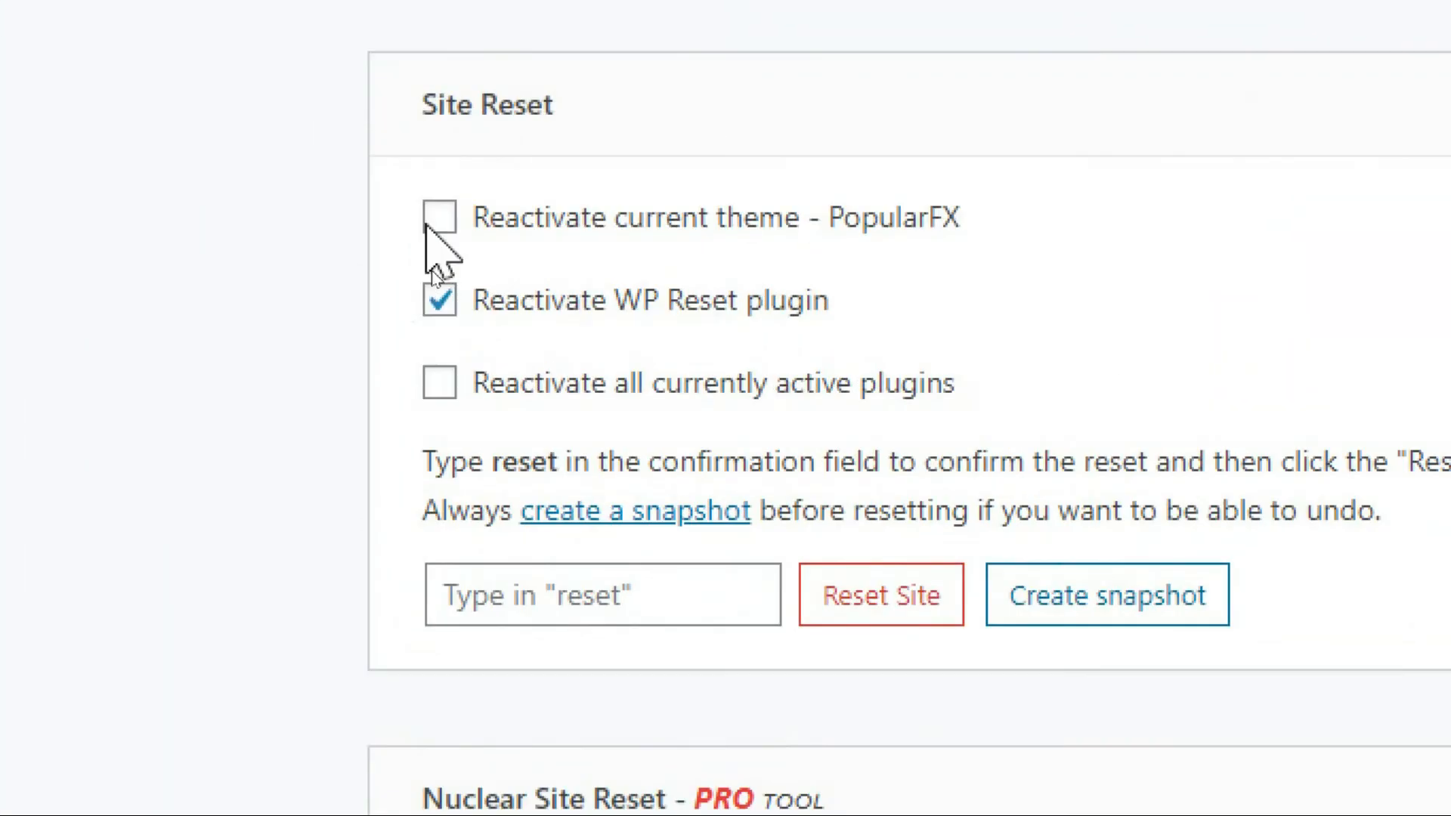
click(438, 301)
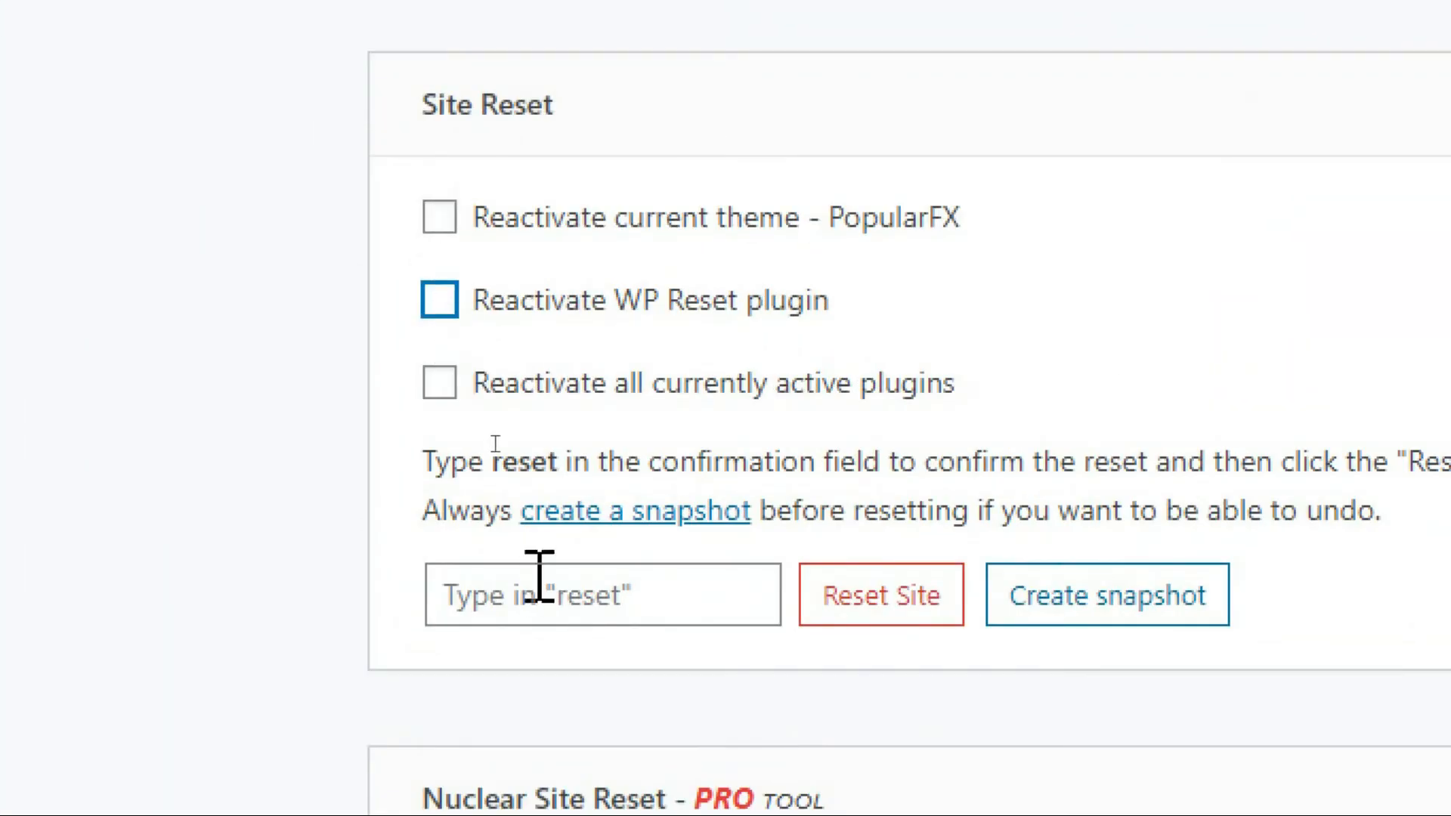
click(563, 597)
text(reset)
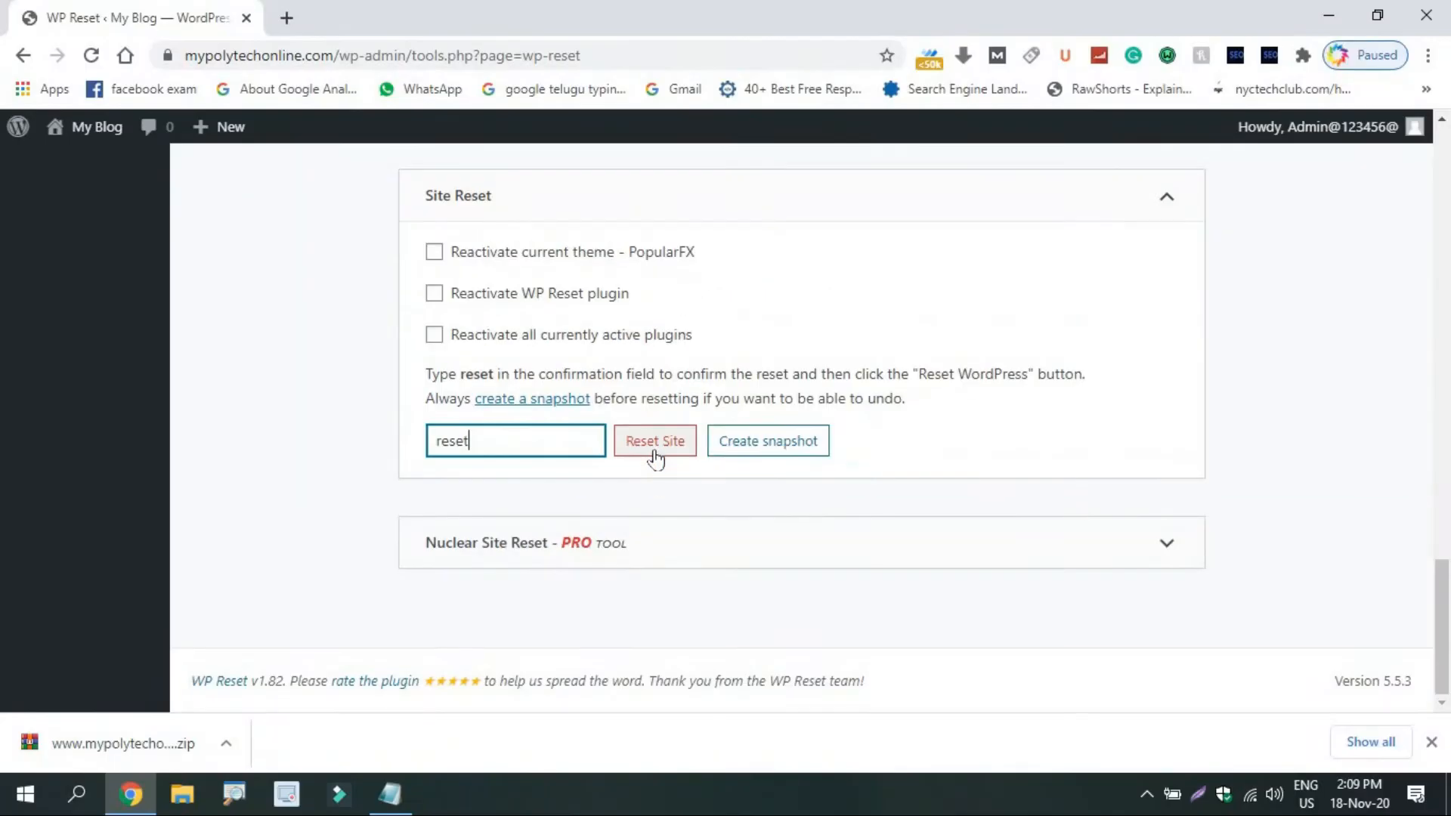
click(654, 445)
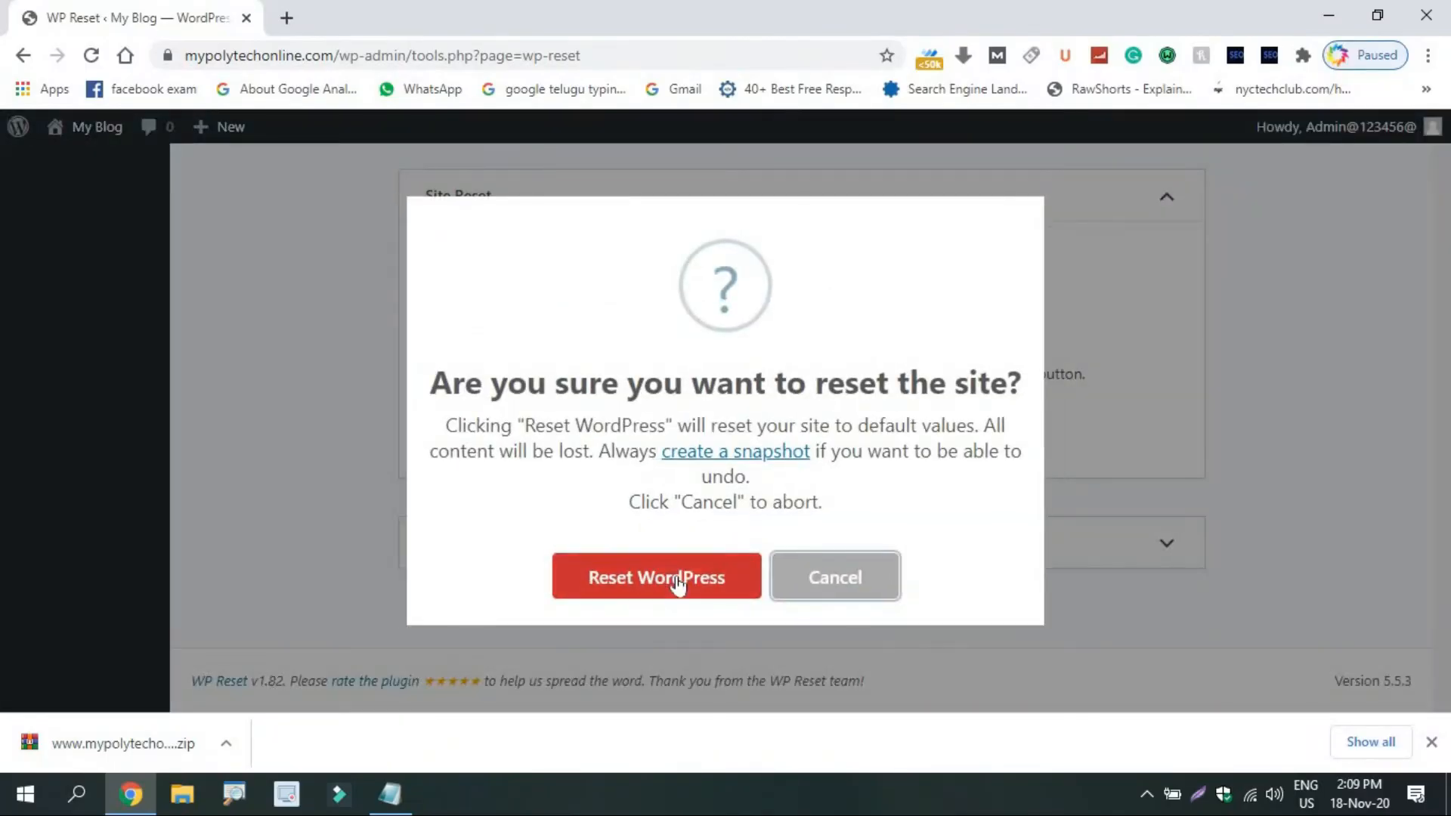
click(677, 580)
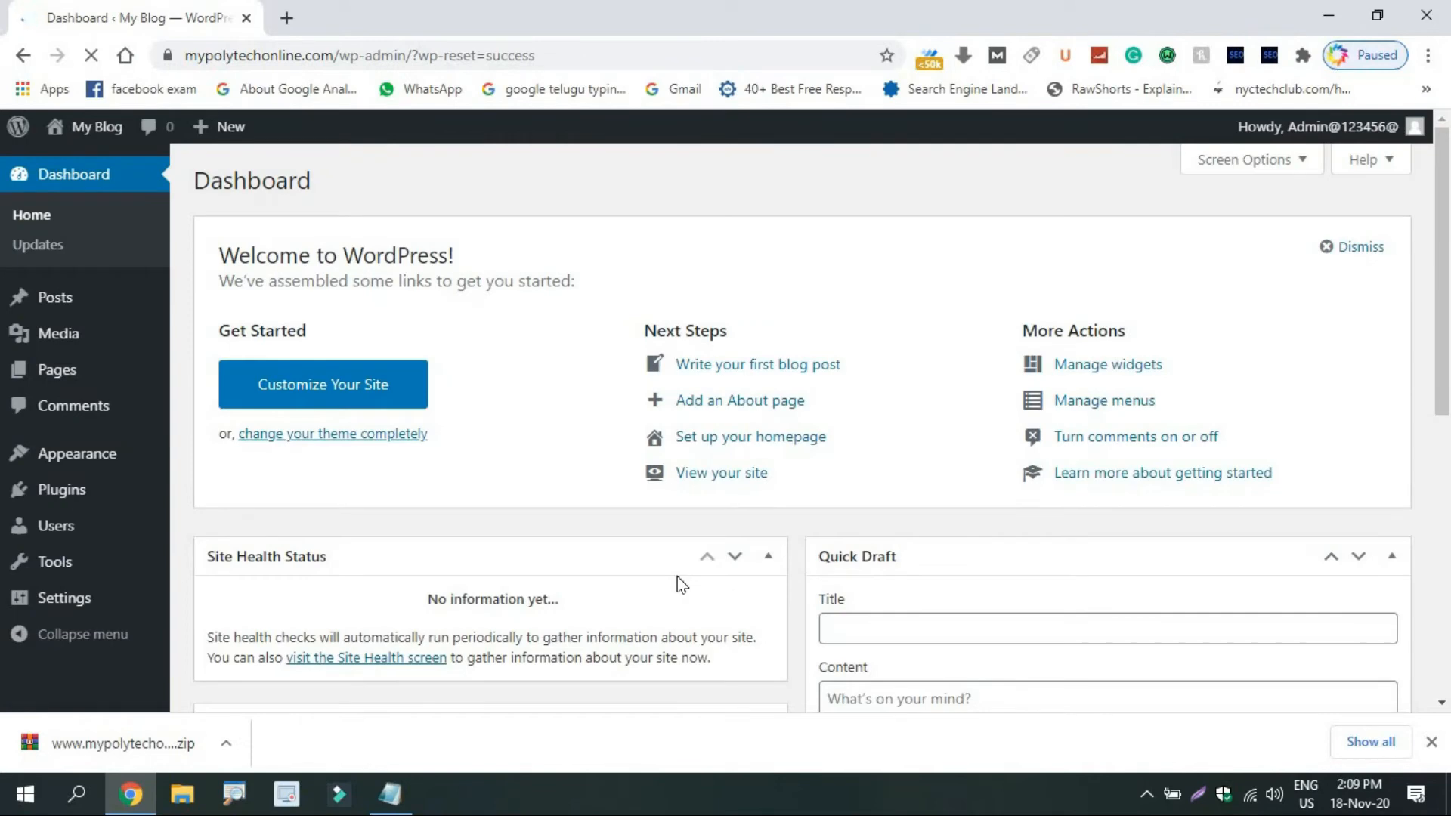
Select all five plugins and bulk-delete them, then go to Add New.
click(68, 511)
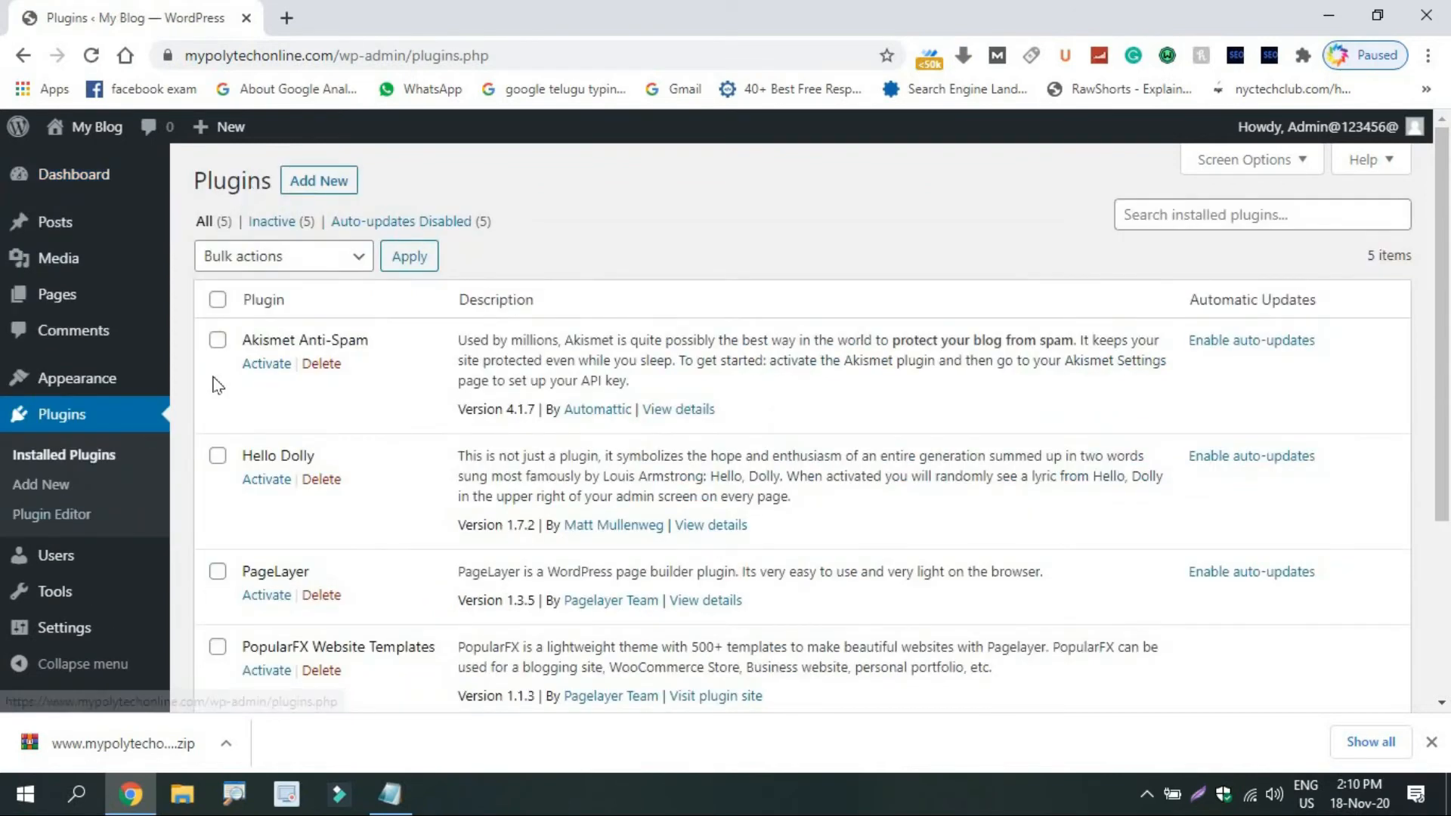
click(218, 300)
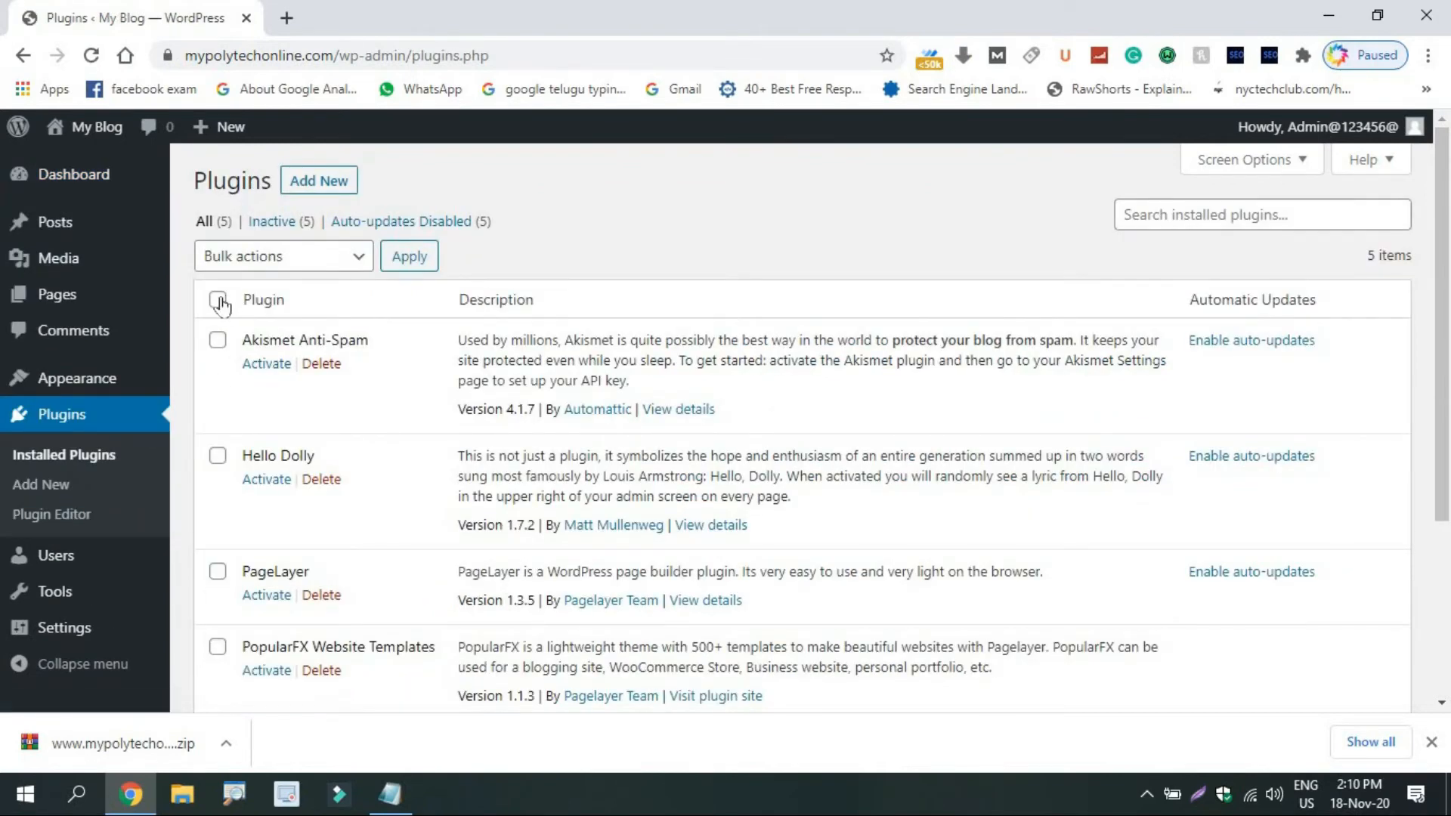
click(281, 265)
click(272, 370)
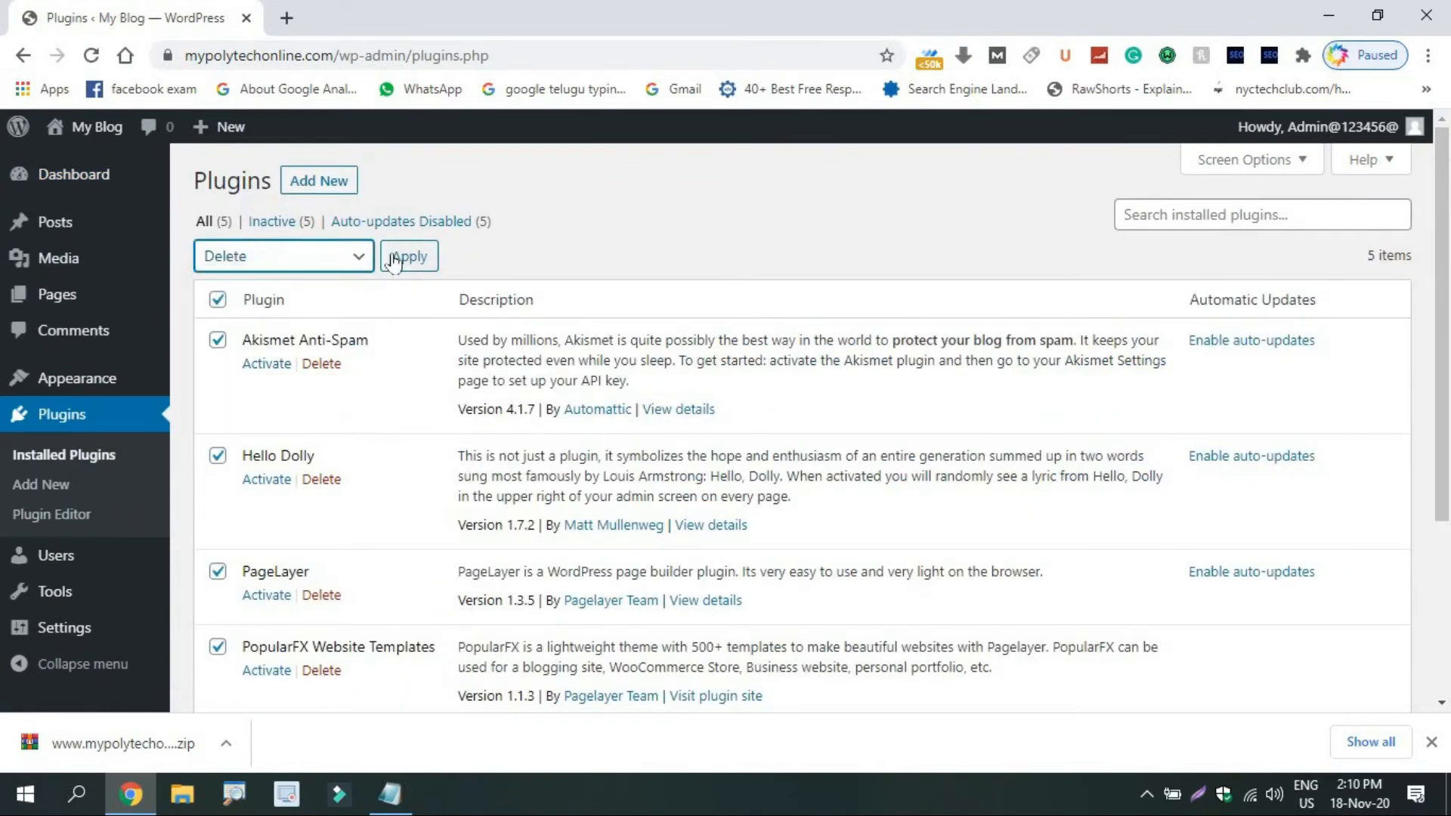
click(408, 256)
click(827, 195)
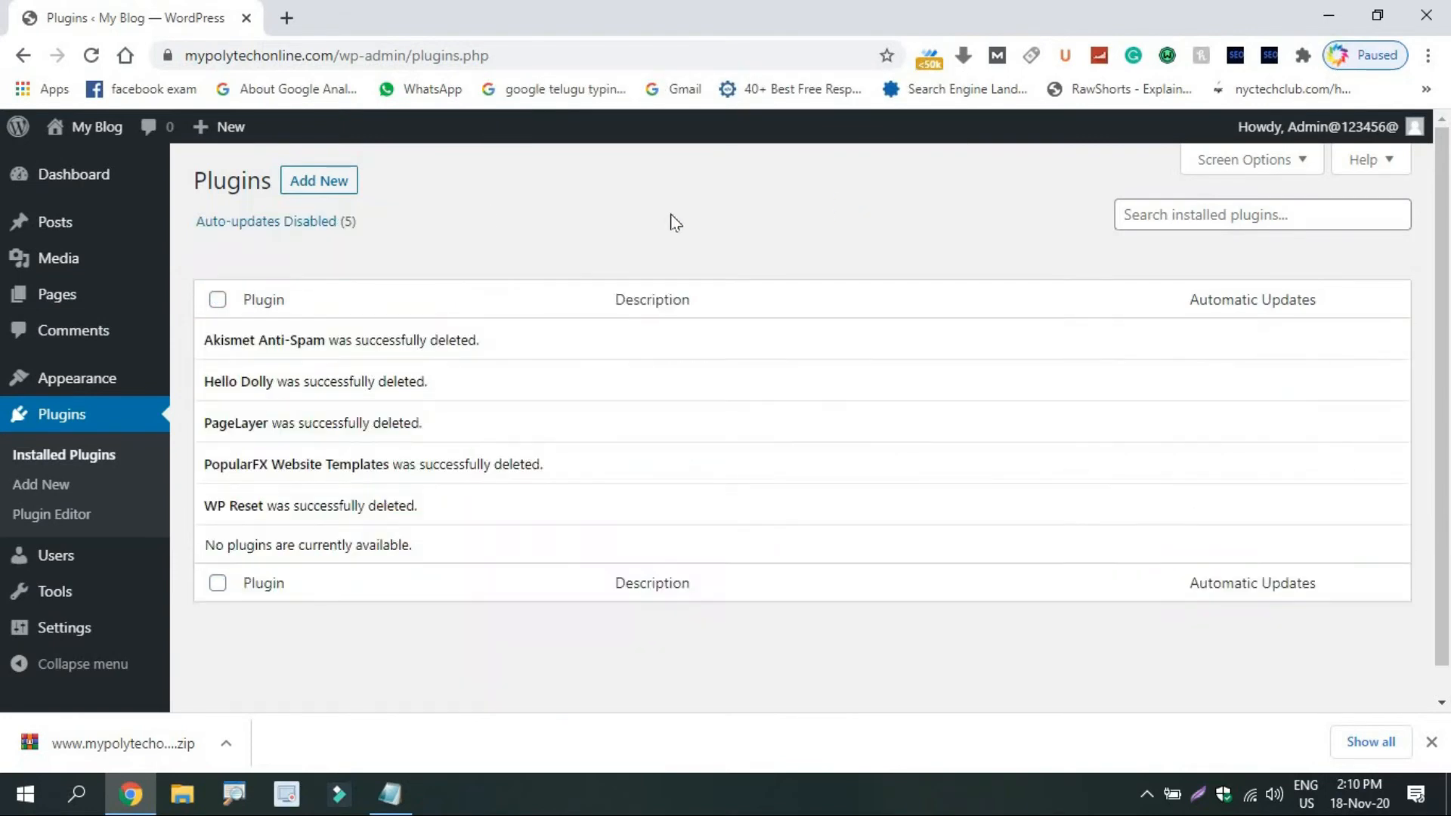
click(346, 186)
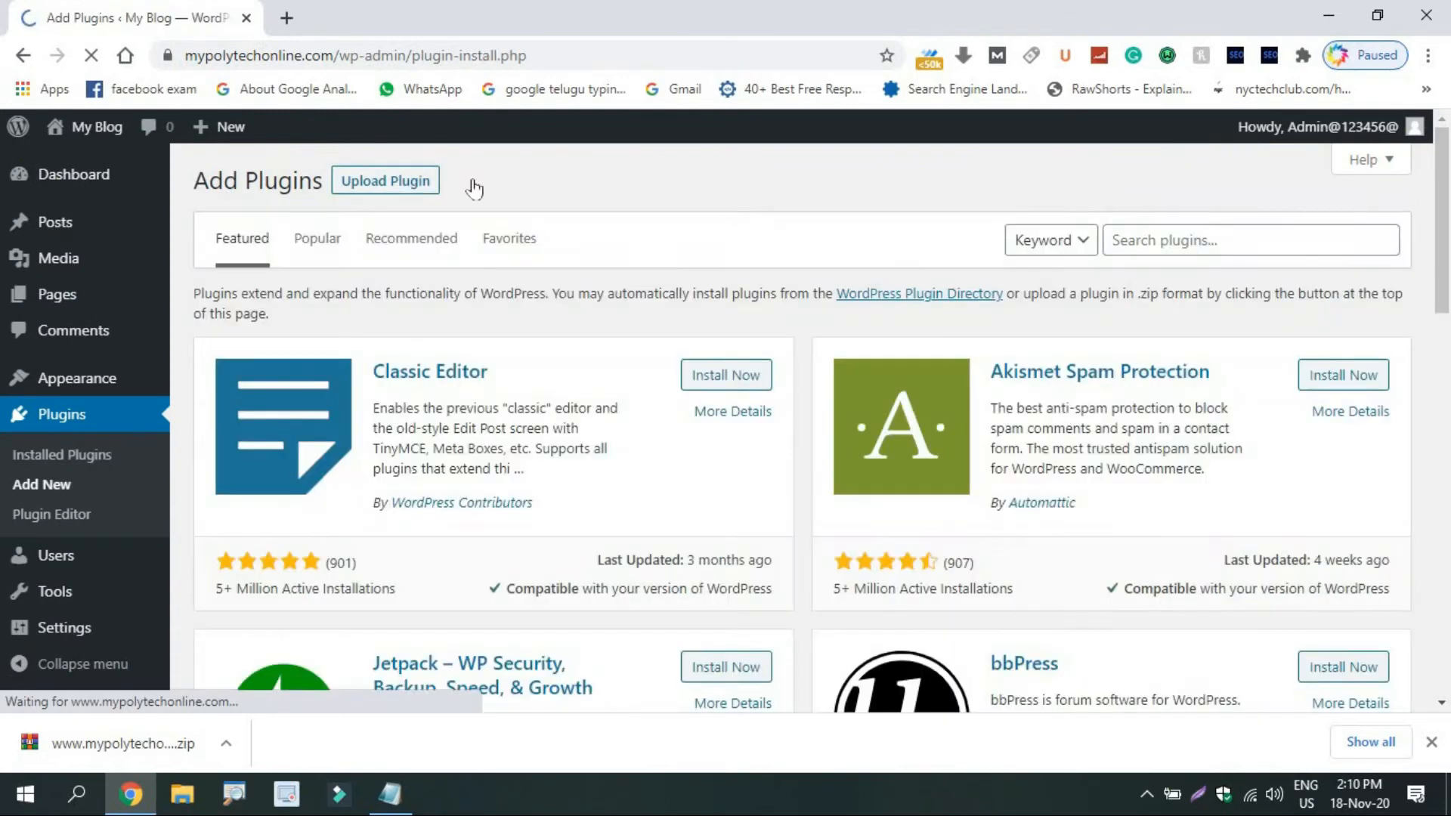
Search 'wpvivid', then install and activate WPvivid Backup Plugin.
click(1154, 243)
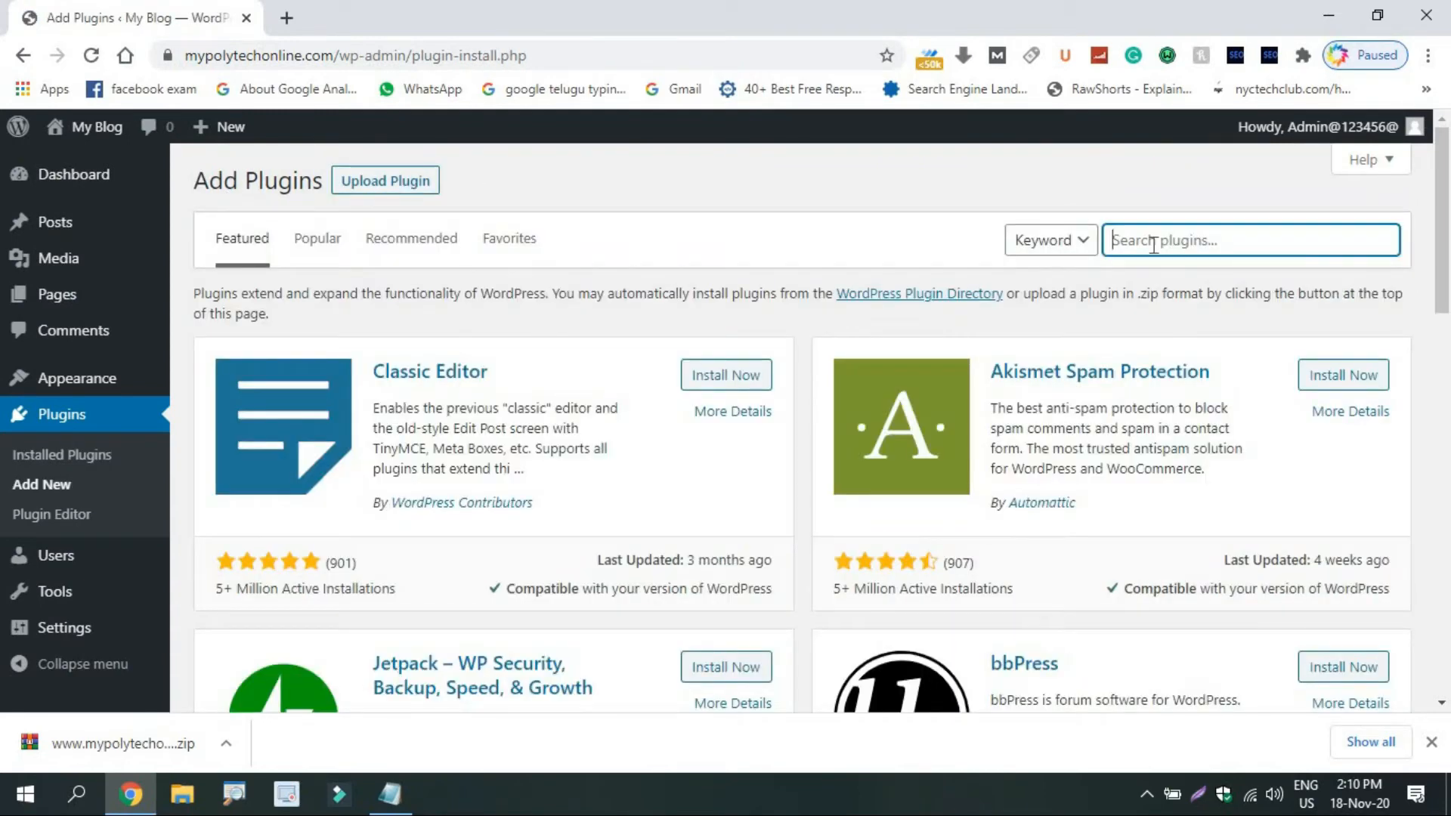
text(wpvivid)
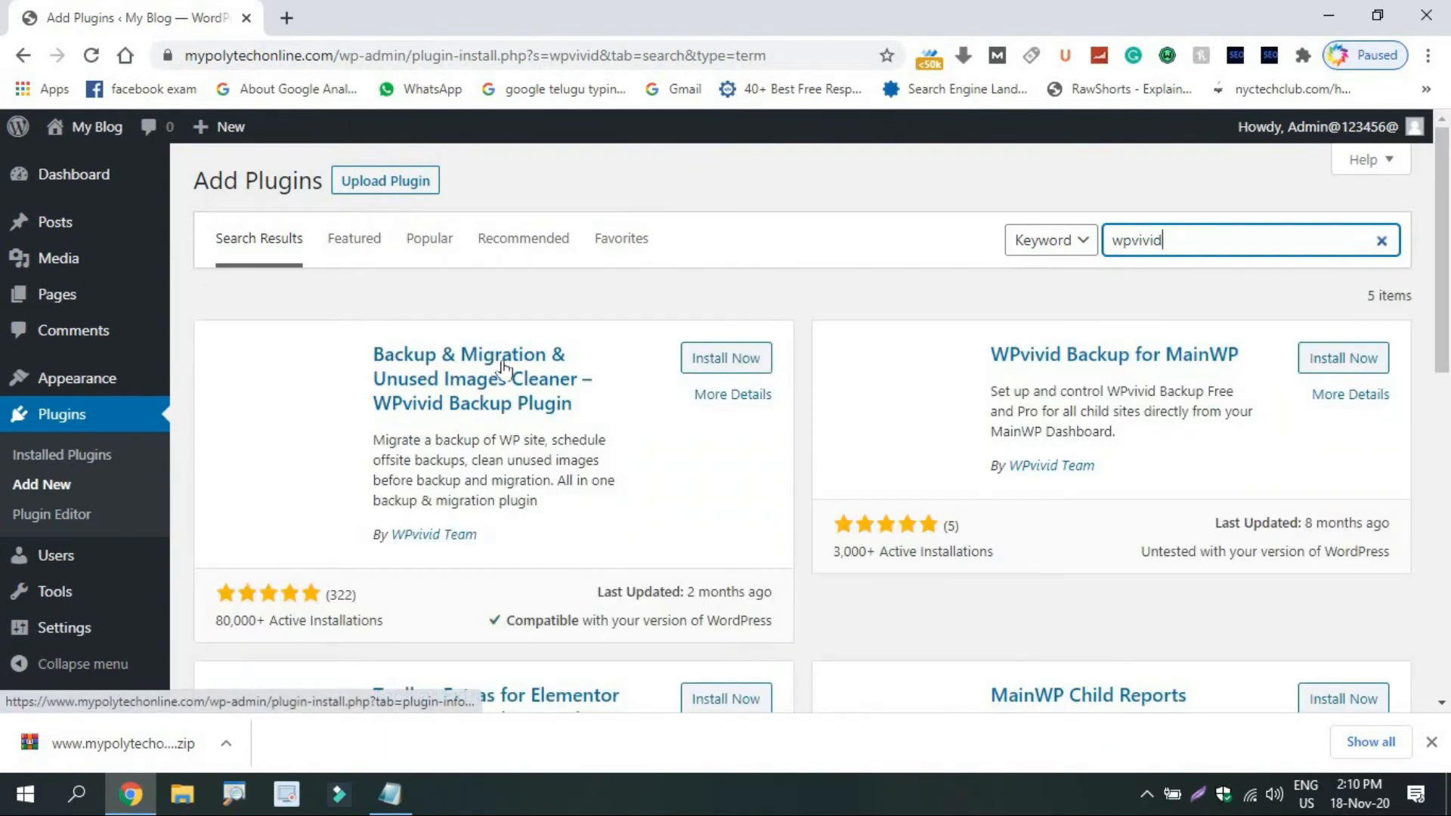
click(691, 359)
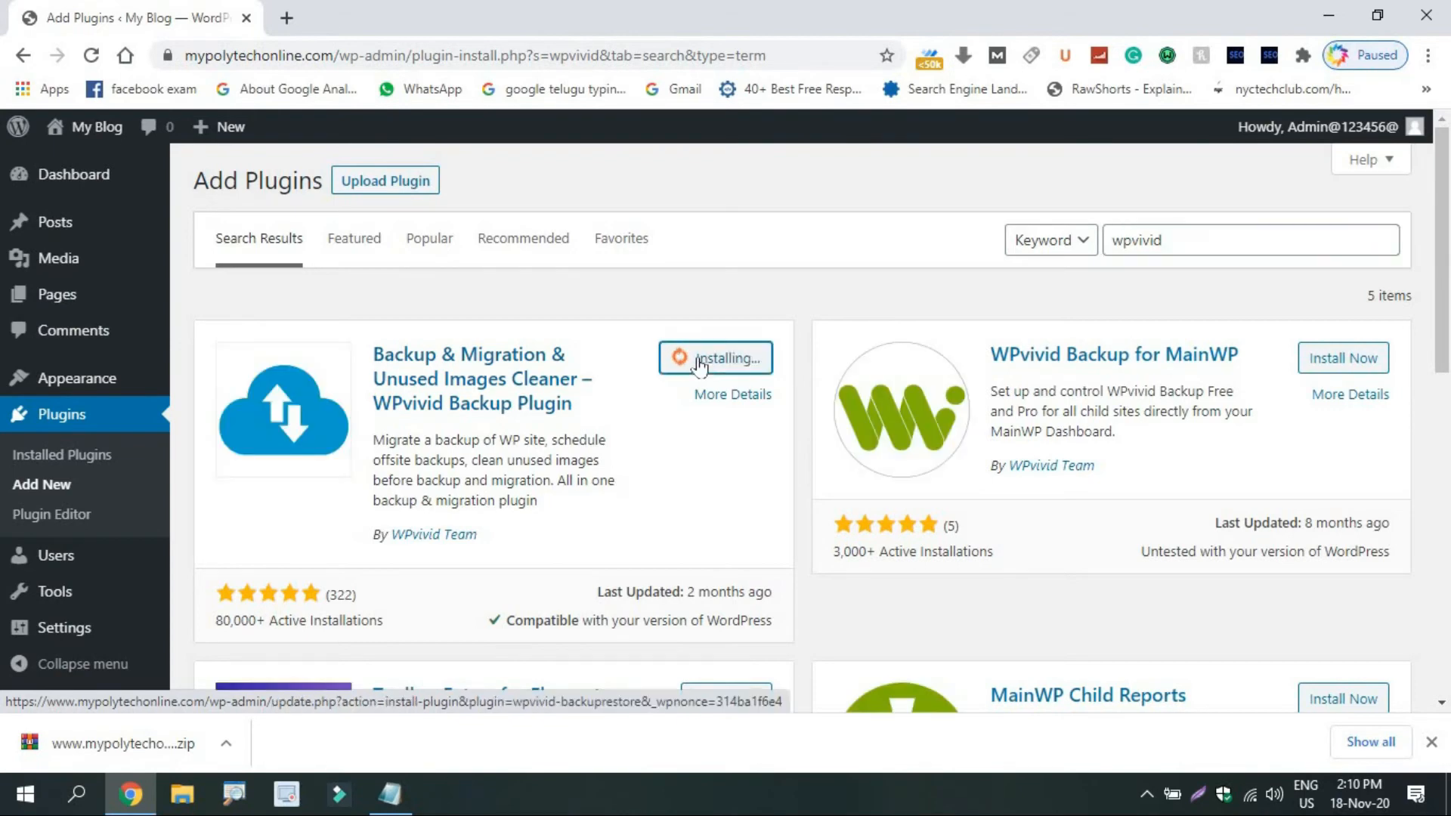
click(698, 359)
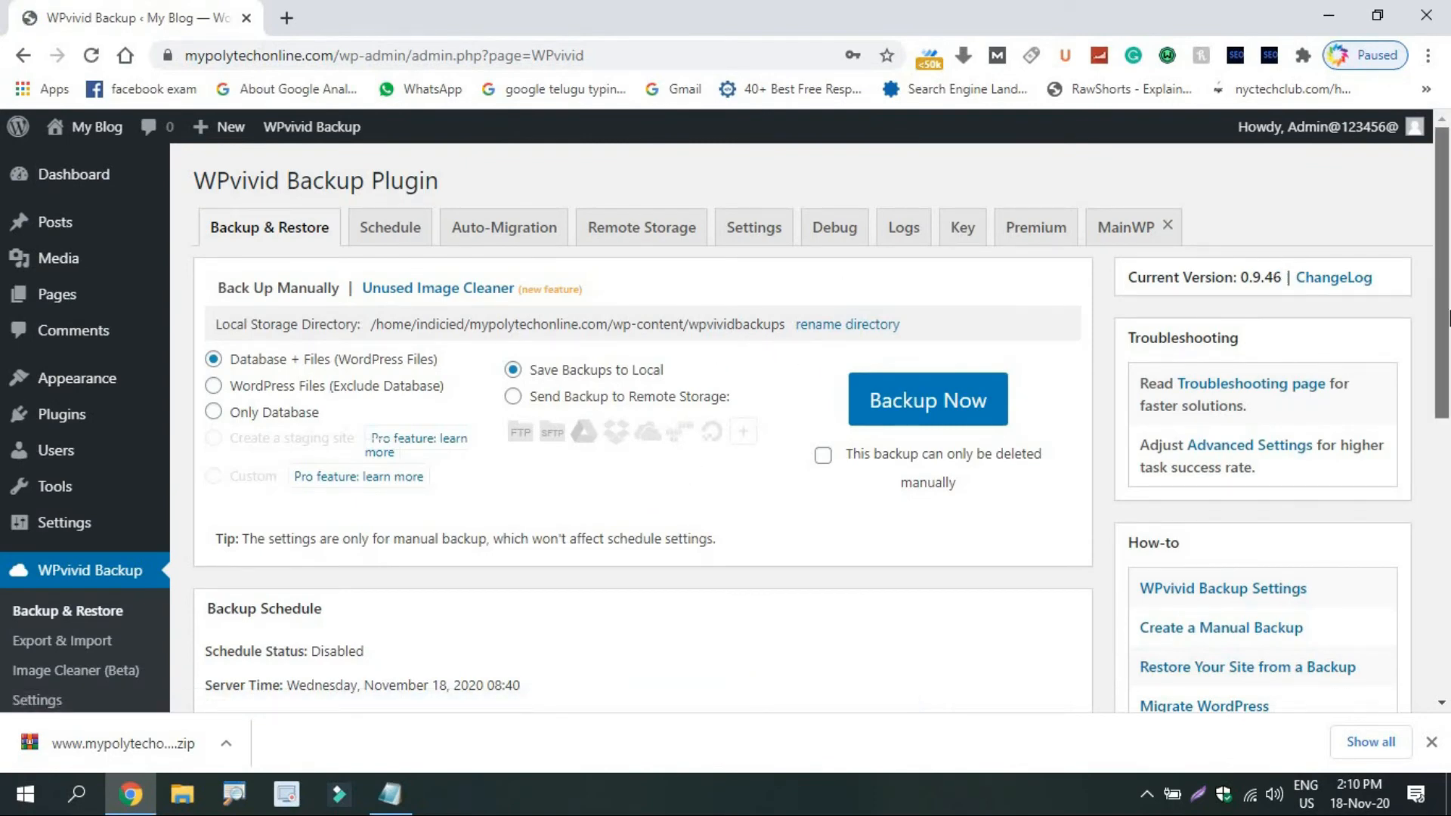
Drop the downloaded backup zip into WPvivid's Upload tab and upload it.
drag(1443, 323, 1447, 600)
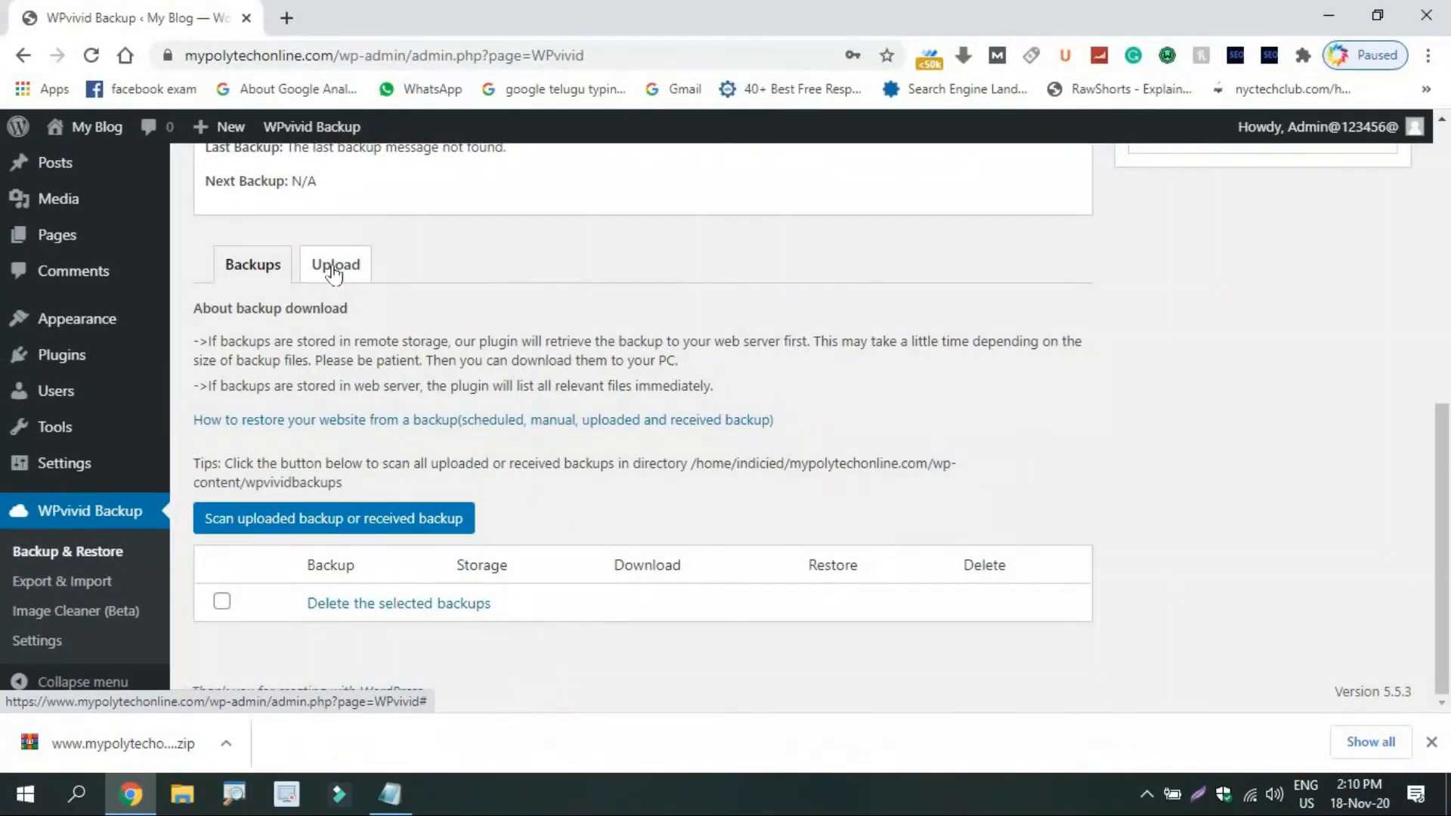
click(333, 269)
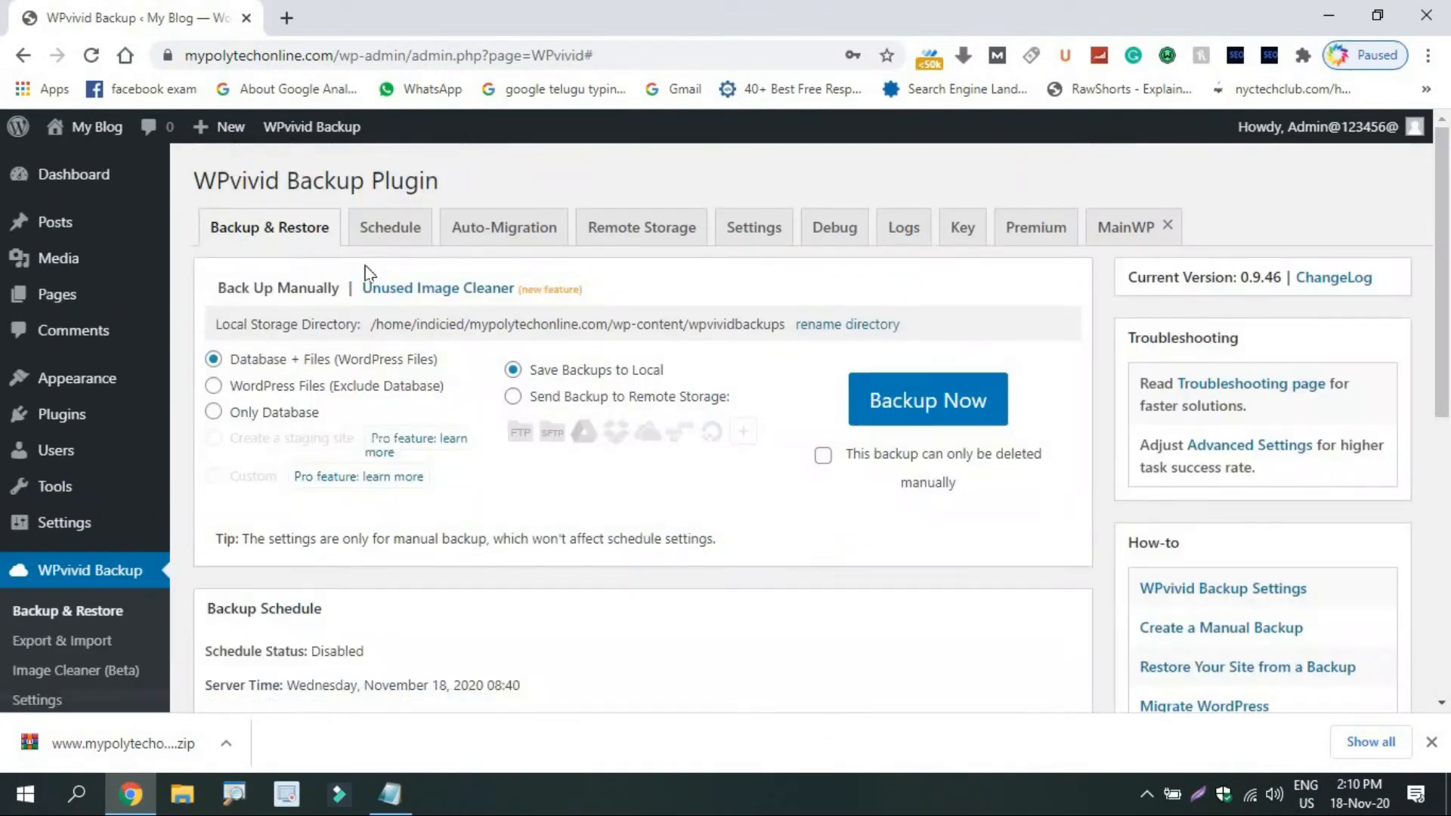
drag(1447, 331, 1444, 616)
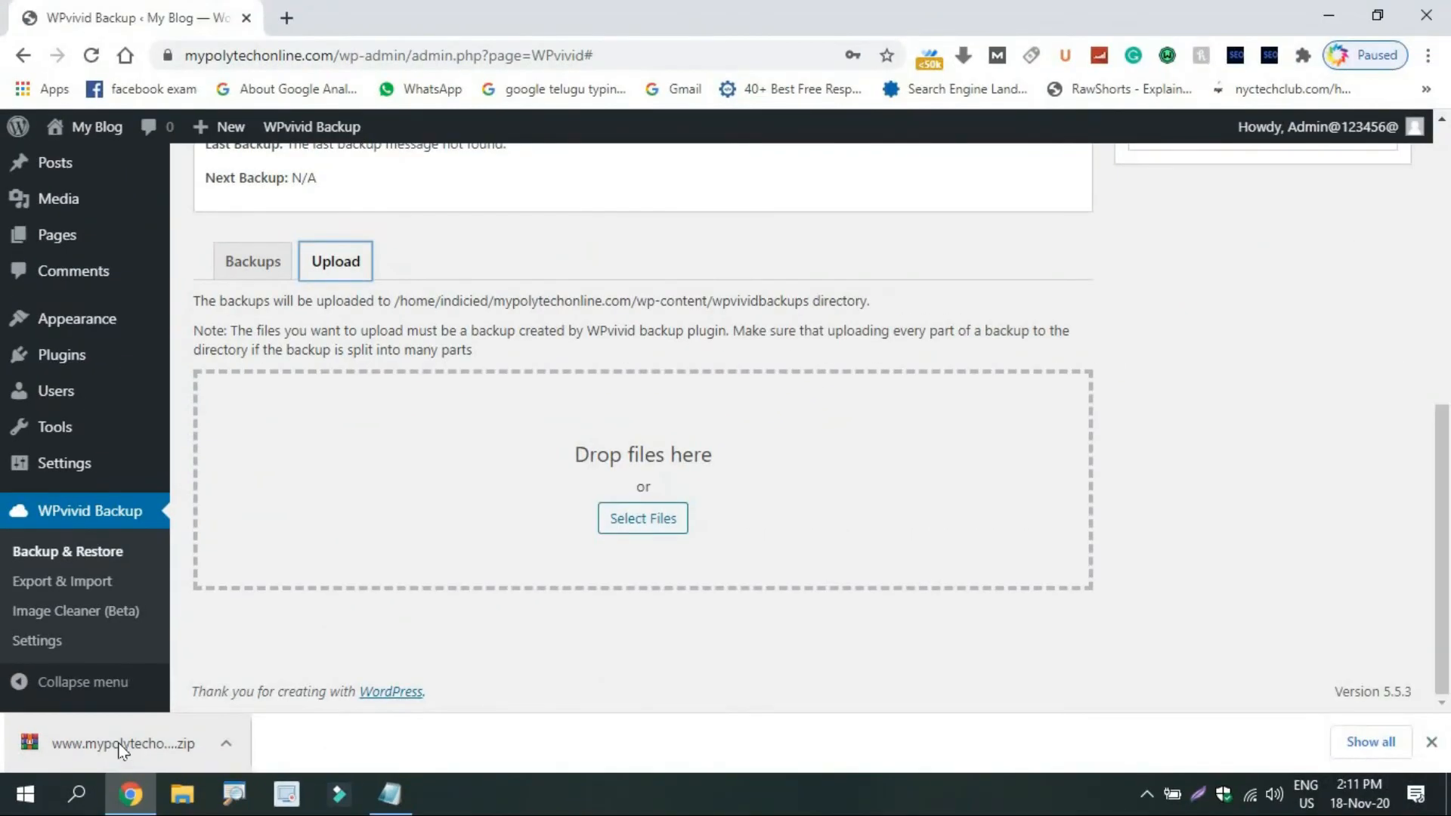
drag(119, 746, 611, 479)
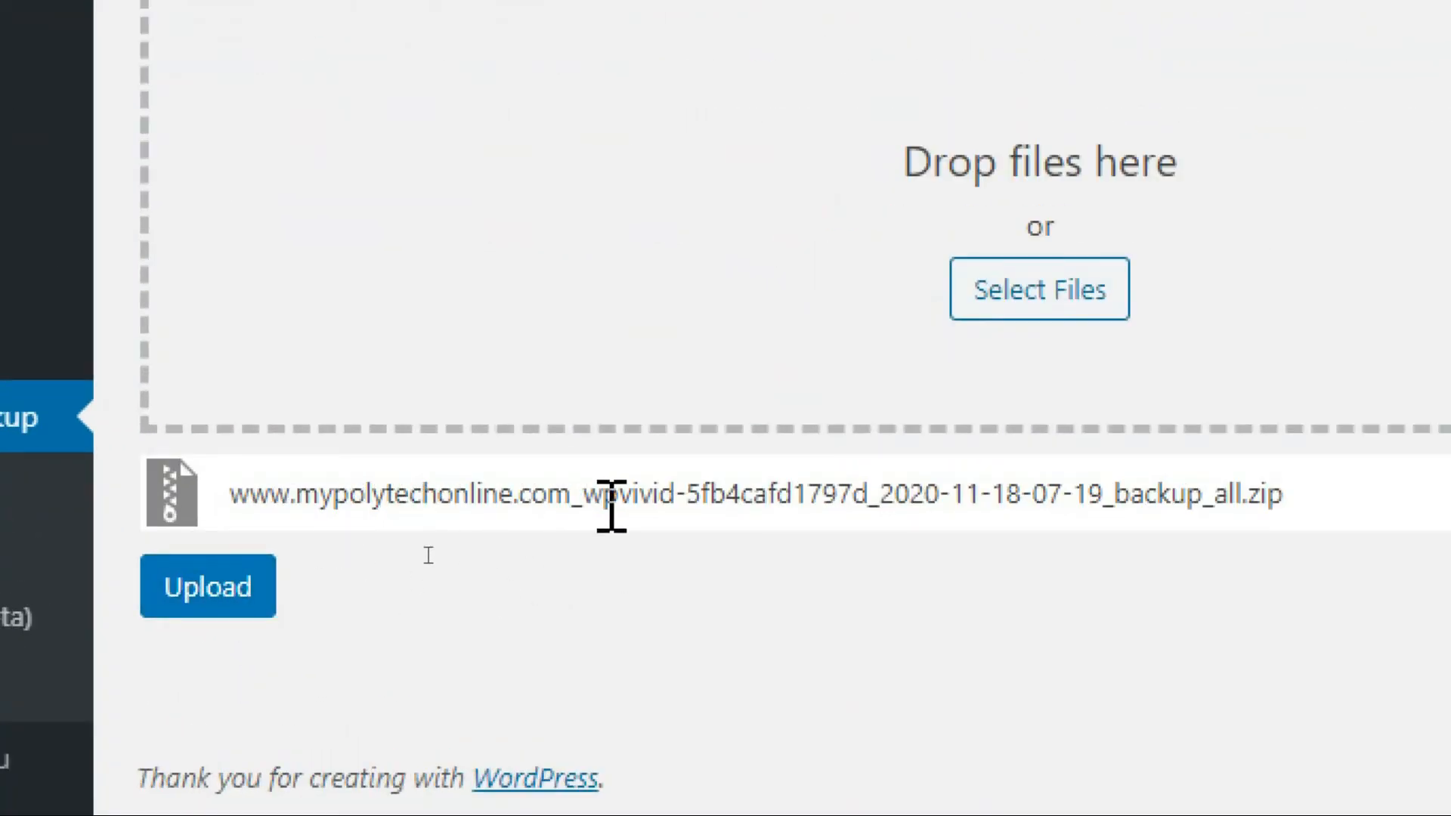
click(198, 593)
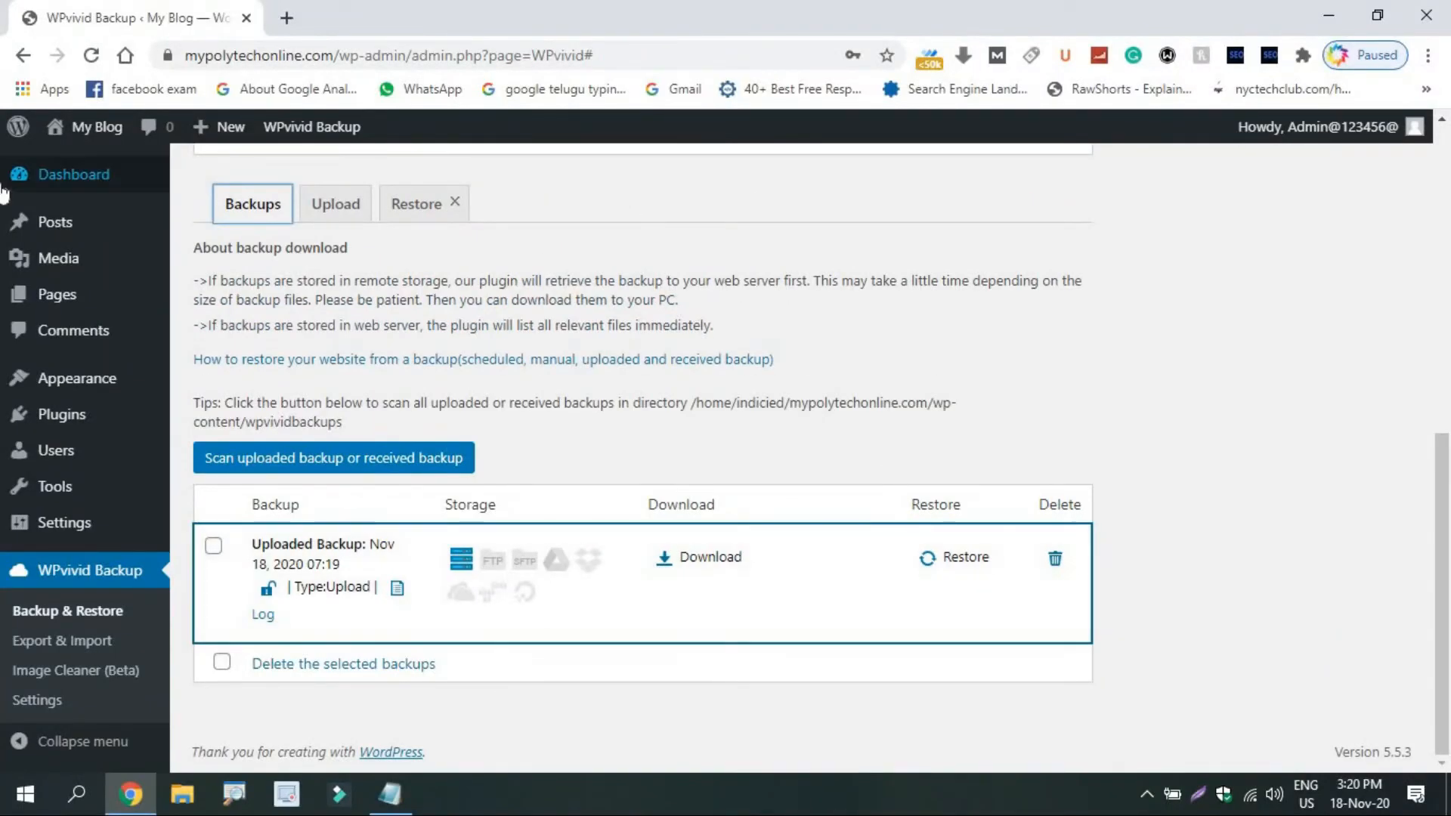
Preview the fresh Hello world site in a new tab, then open Restore for the uploaded backup.
right_click(79, 157)
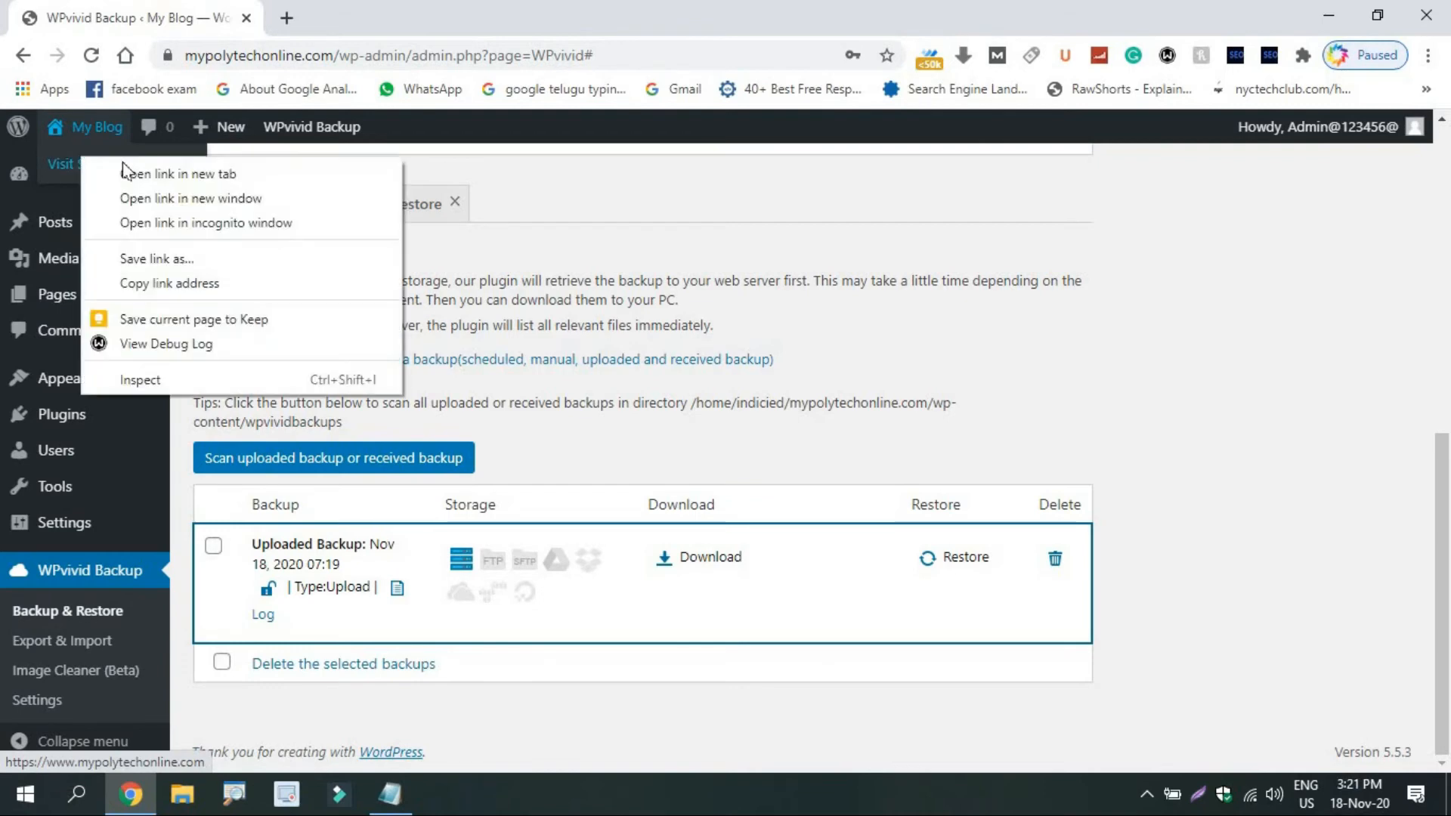
click(132, 169)
click(350, 9)
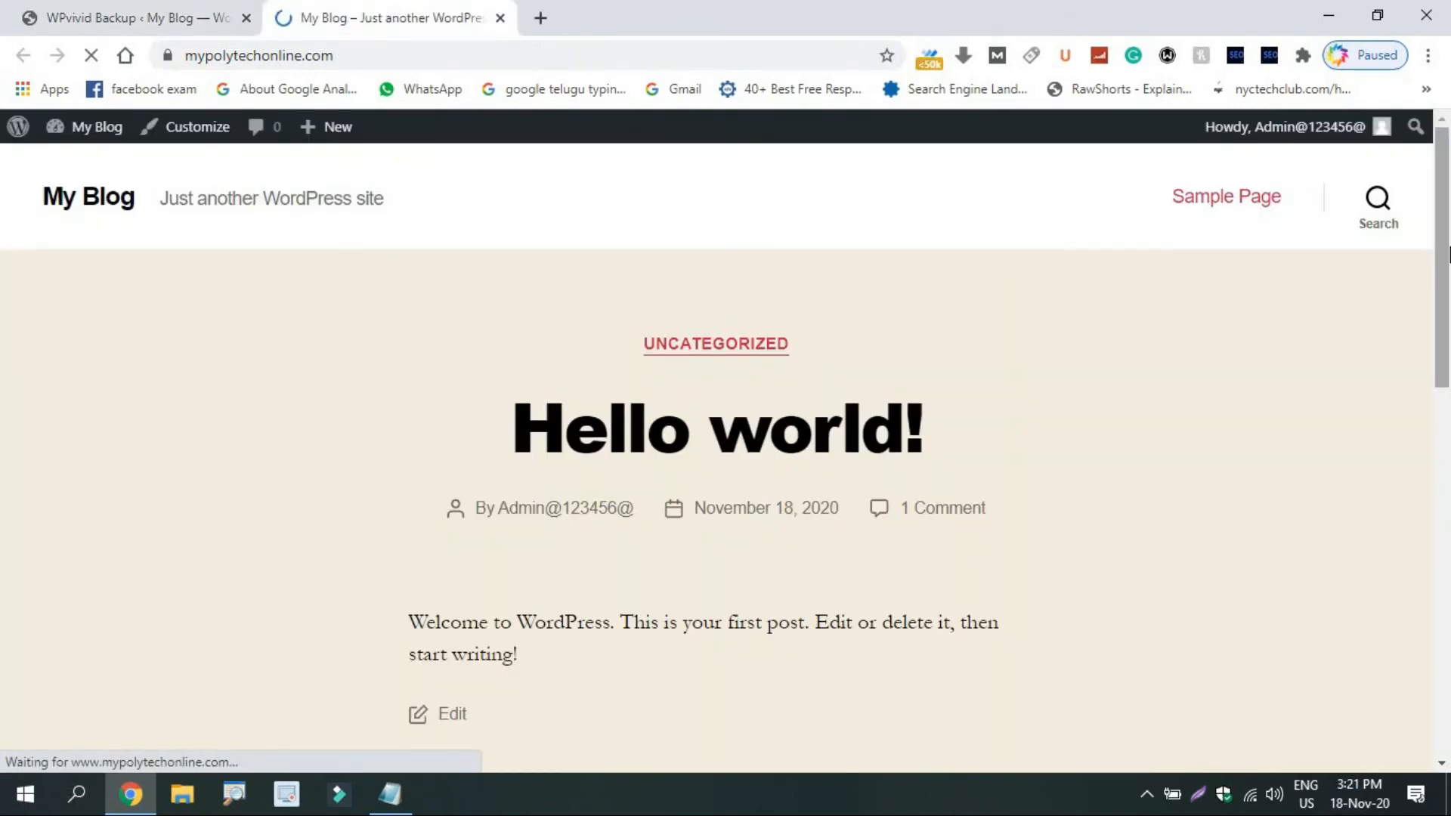
drag(1444, 253, 1449, 186)
click(143, 17)
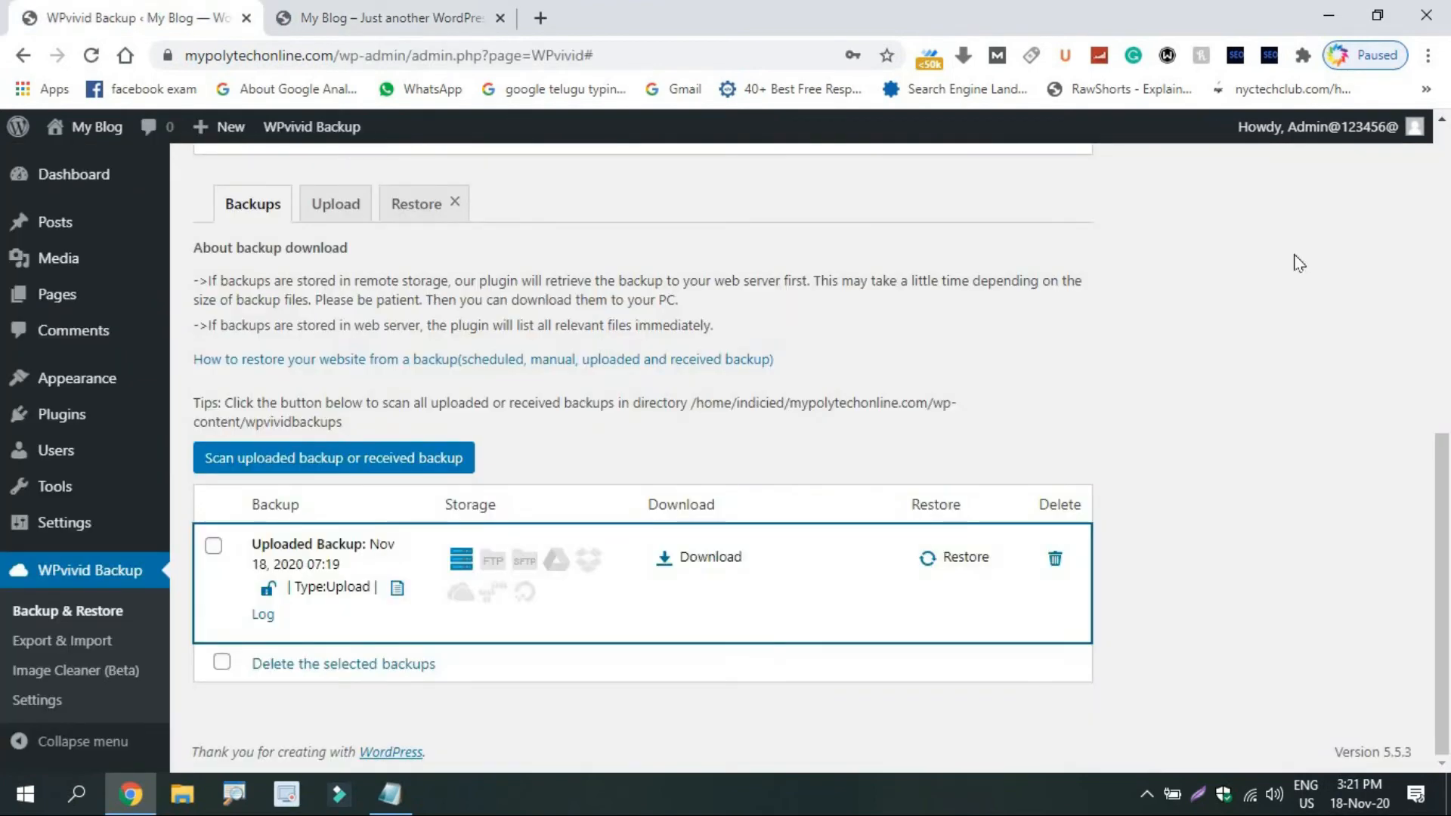
click(958, 555)
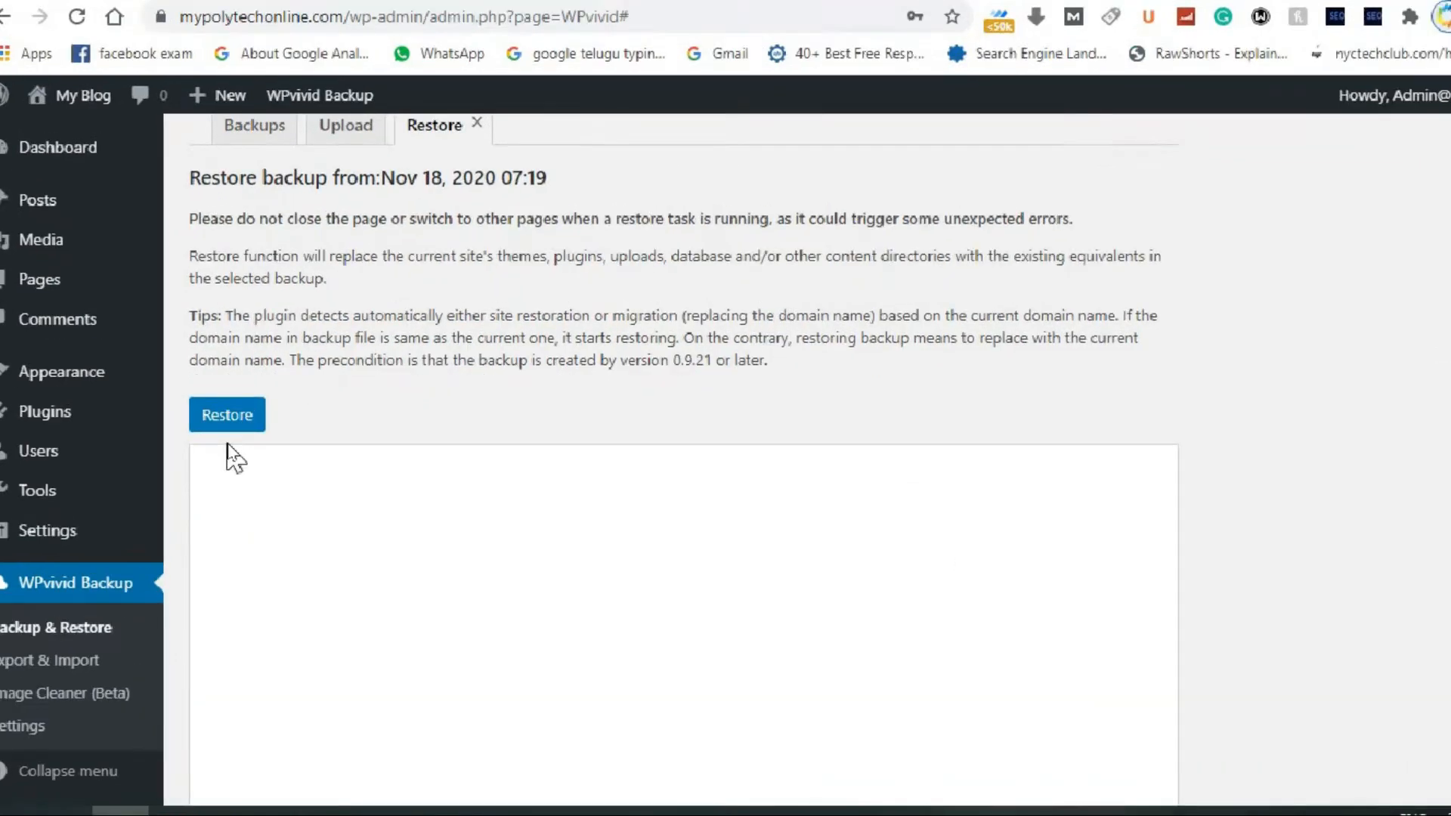
Restore the site from the Nov 18, 2020 07:19 backup, confirm it, and dismiss the success message.
click(229, 414)
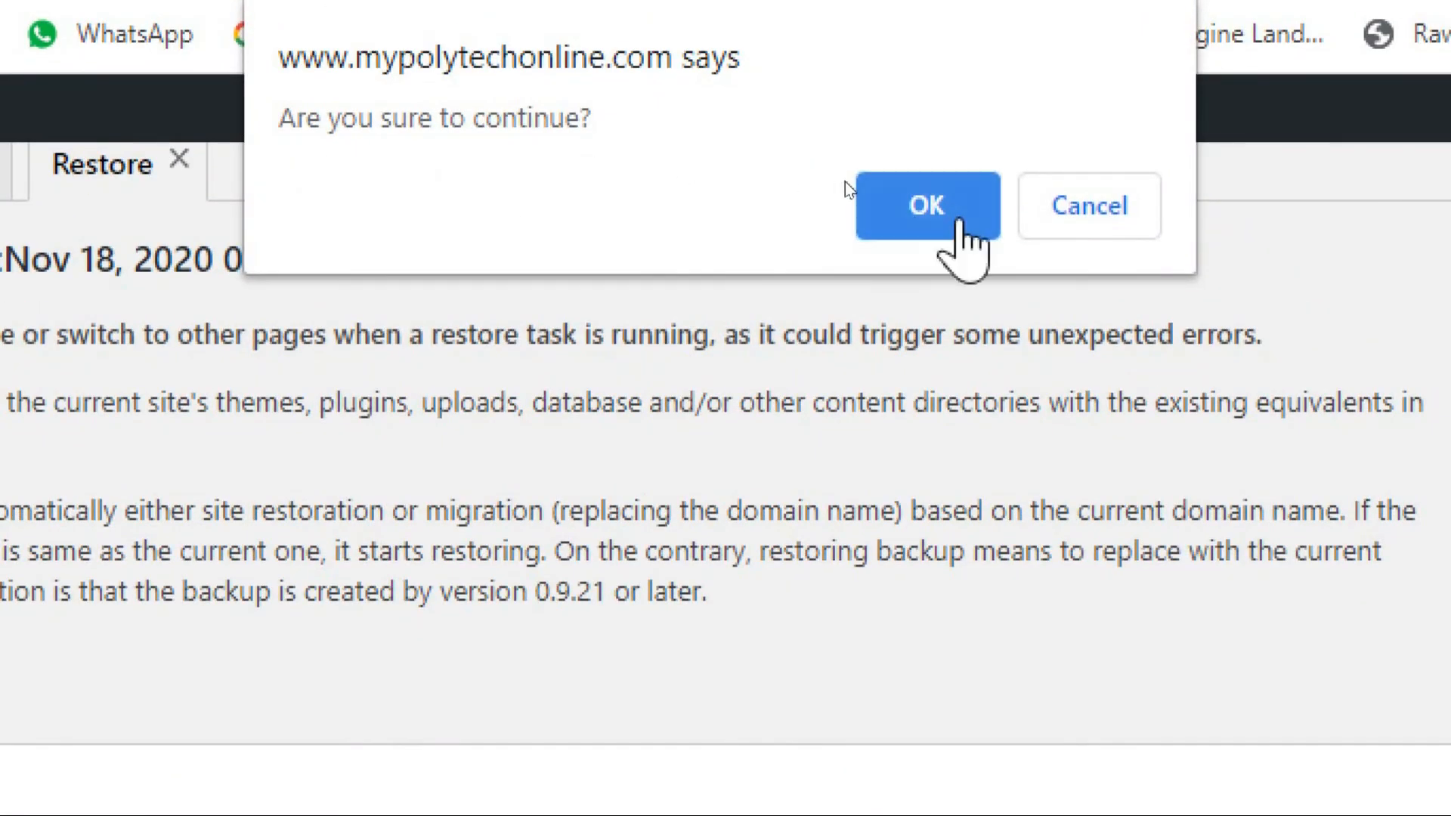
click(960, 215)
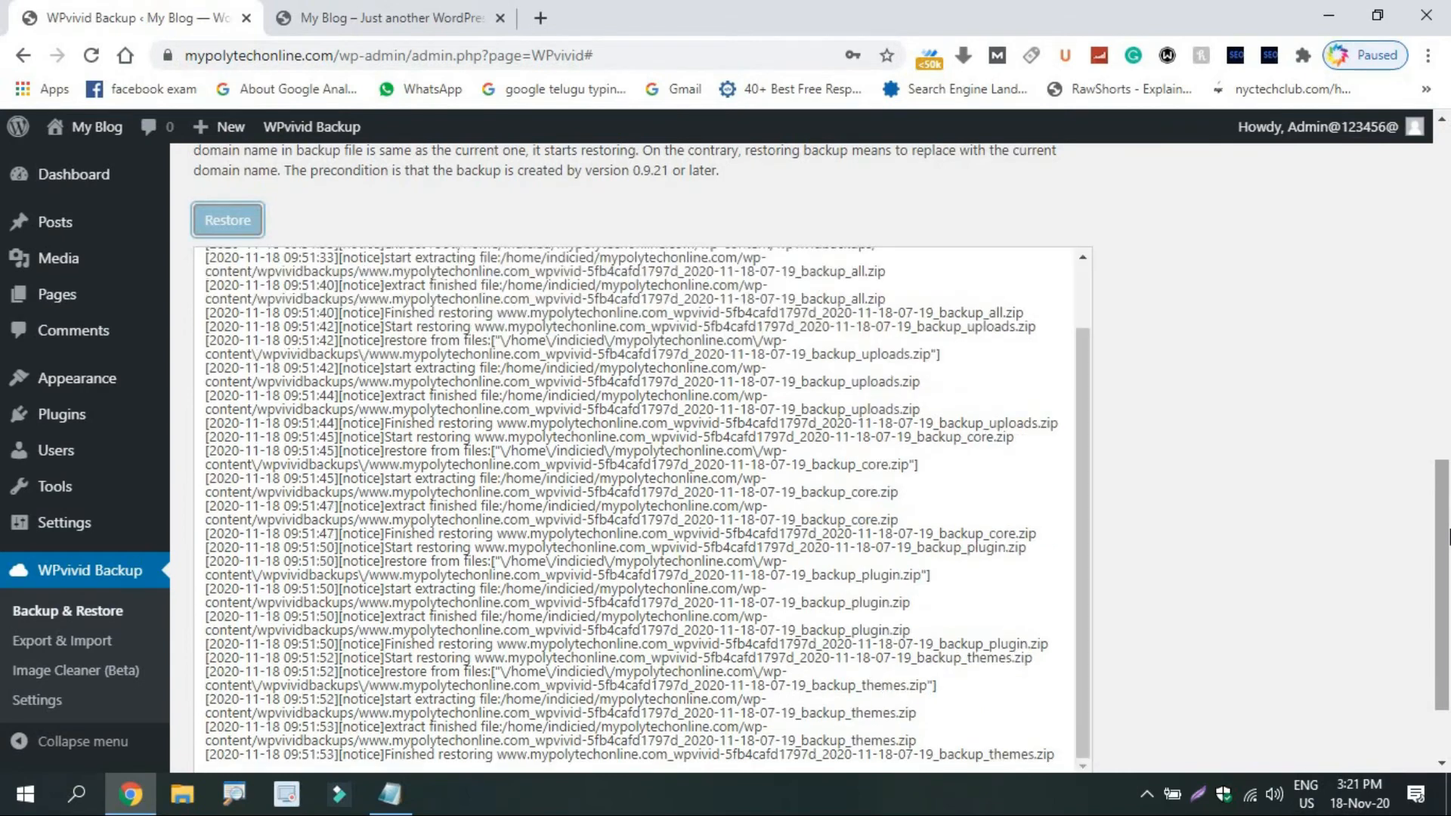
drag(1447, 533, 1446, 568)
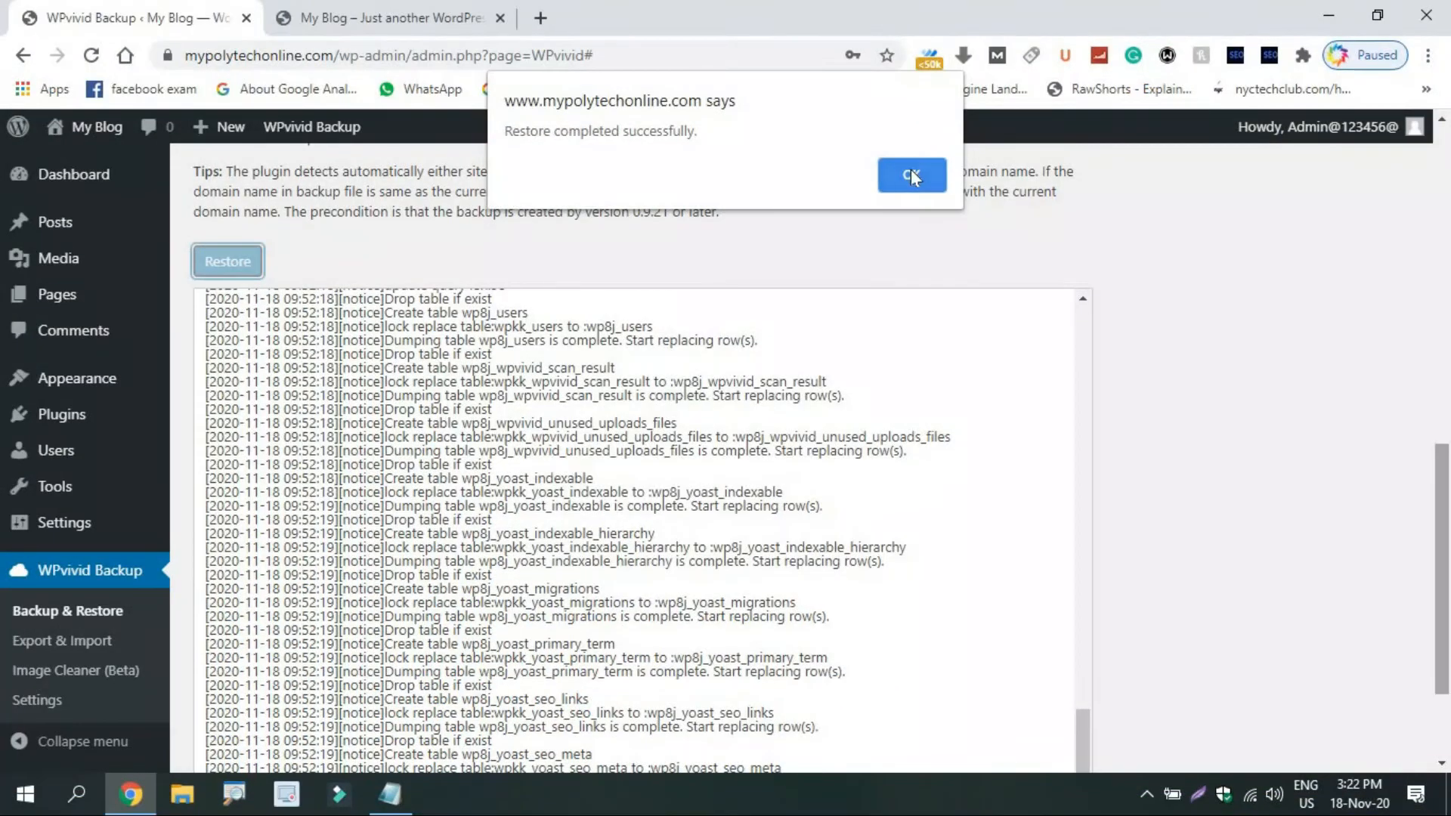
click(911, 175)
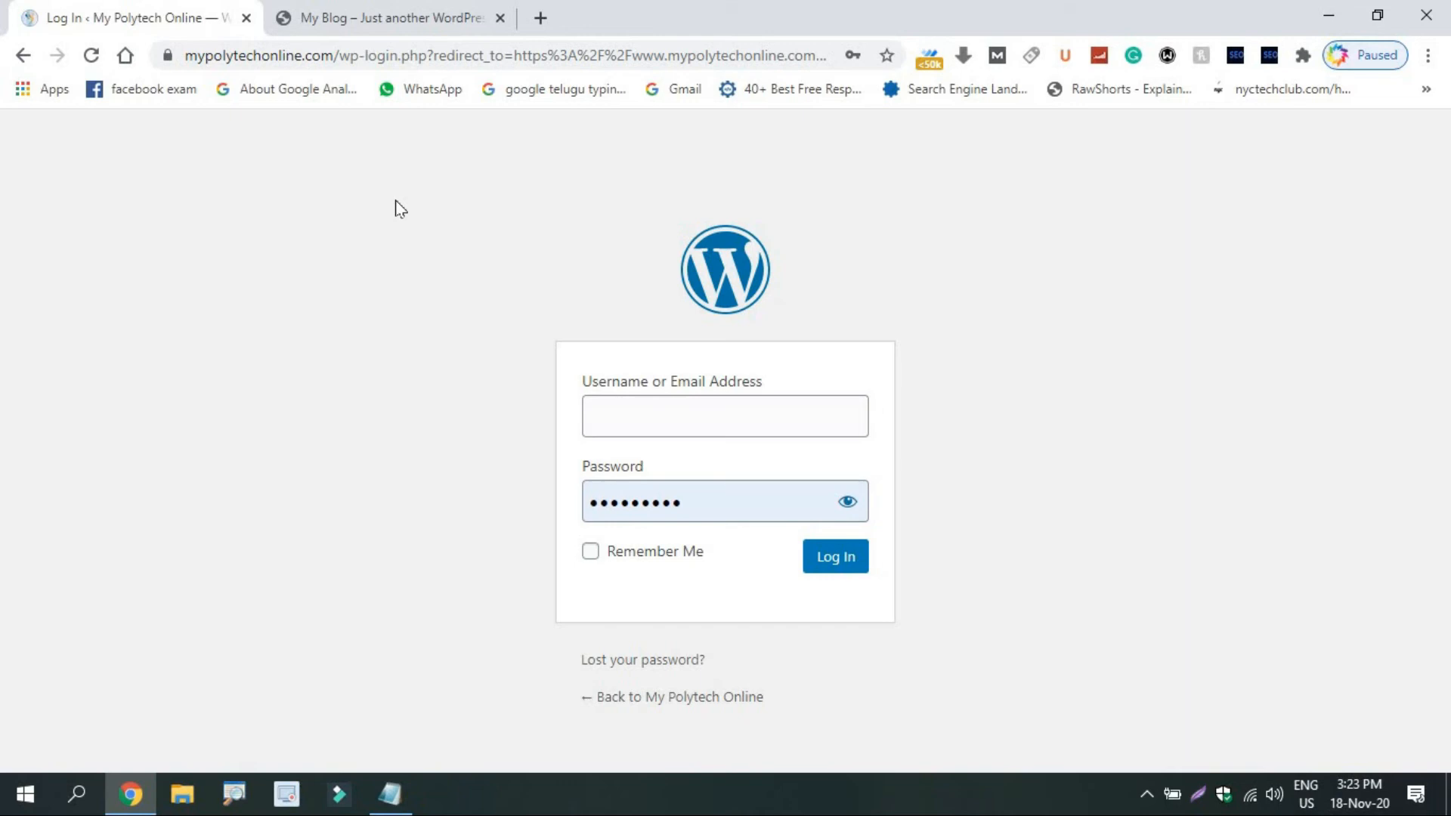
Reload the public site tab to check the restored My Polytech Online content, then return to the admin tab.
click(322, 7)
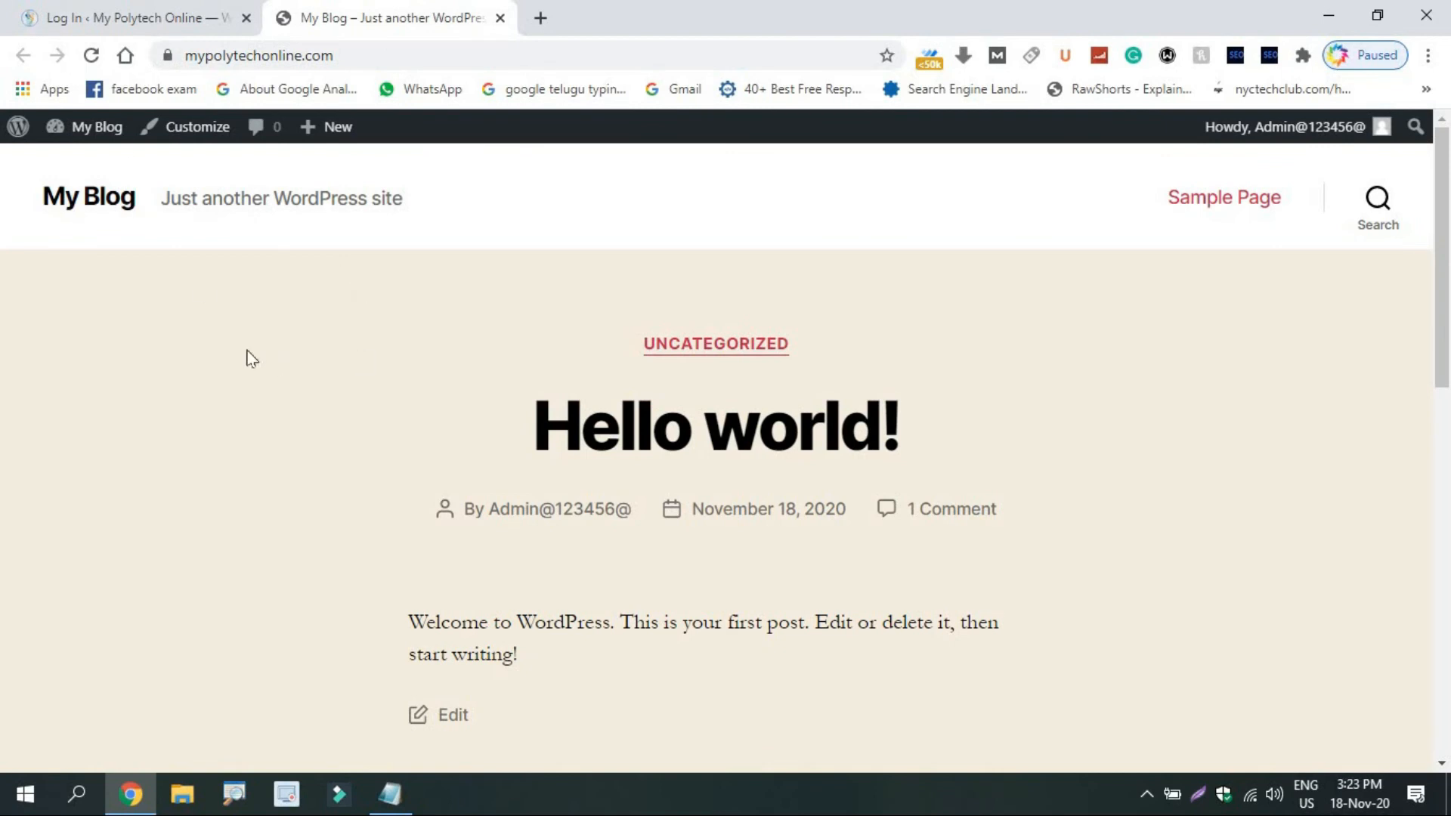
click(99, 53)
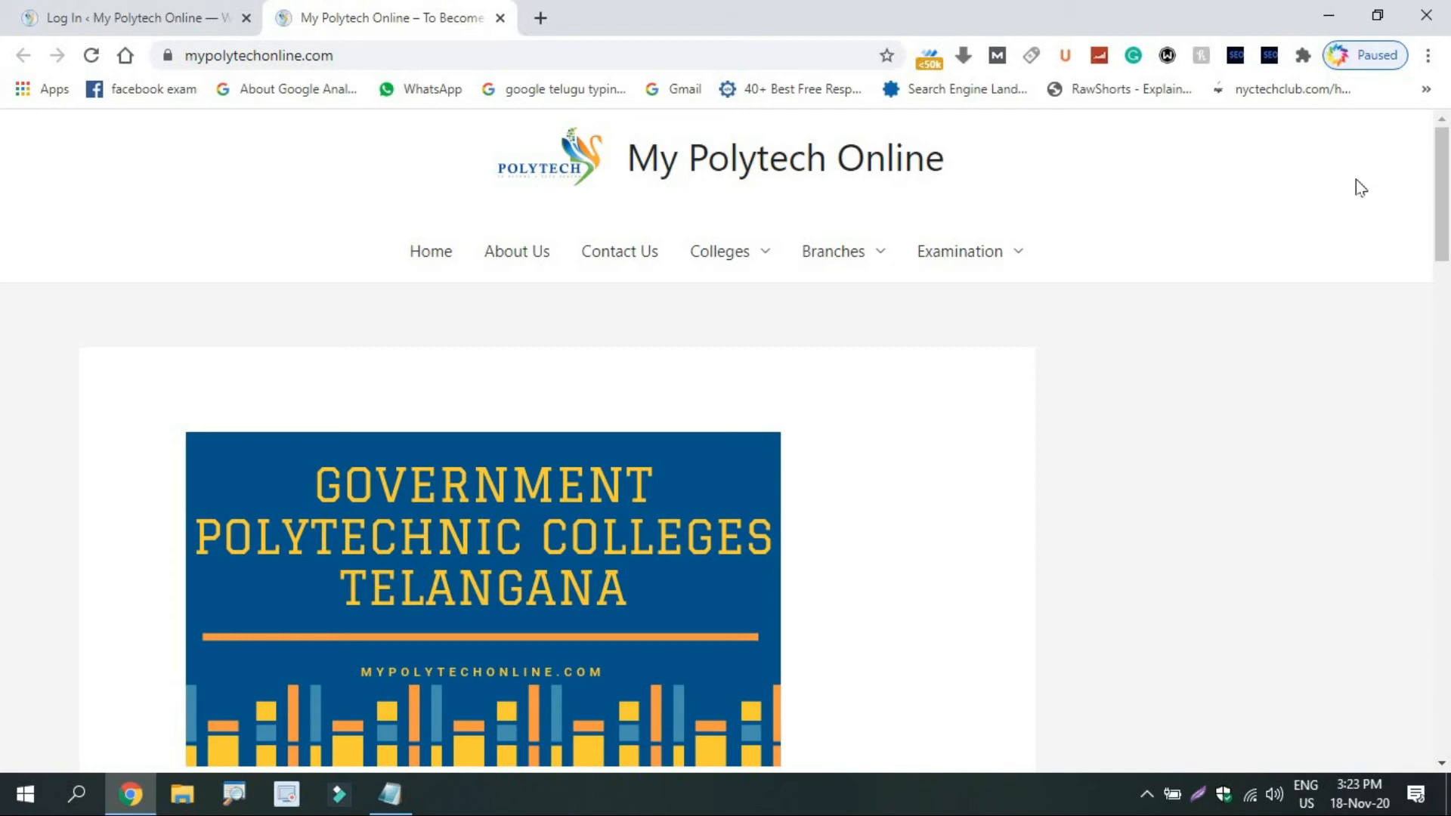
scroll(1436, 340, down, 15)
drag(1429, 640, 1449, 188)
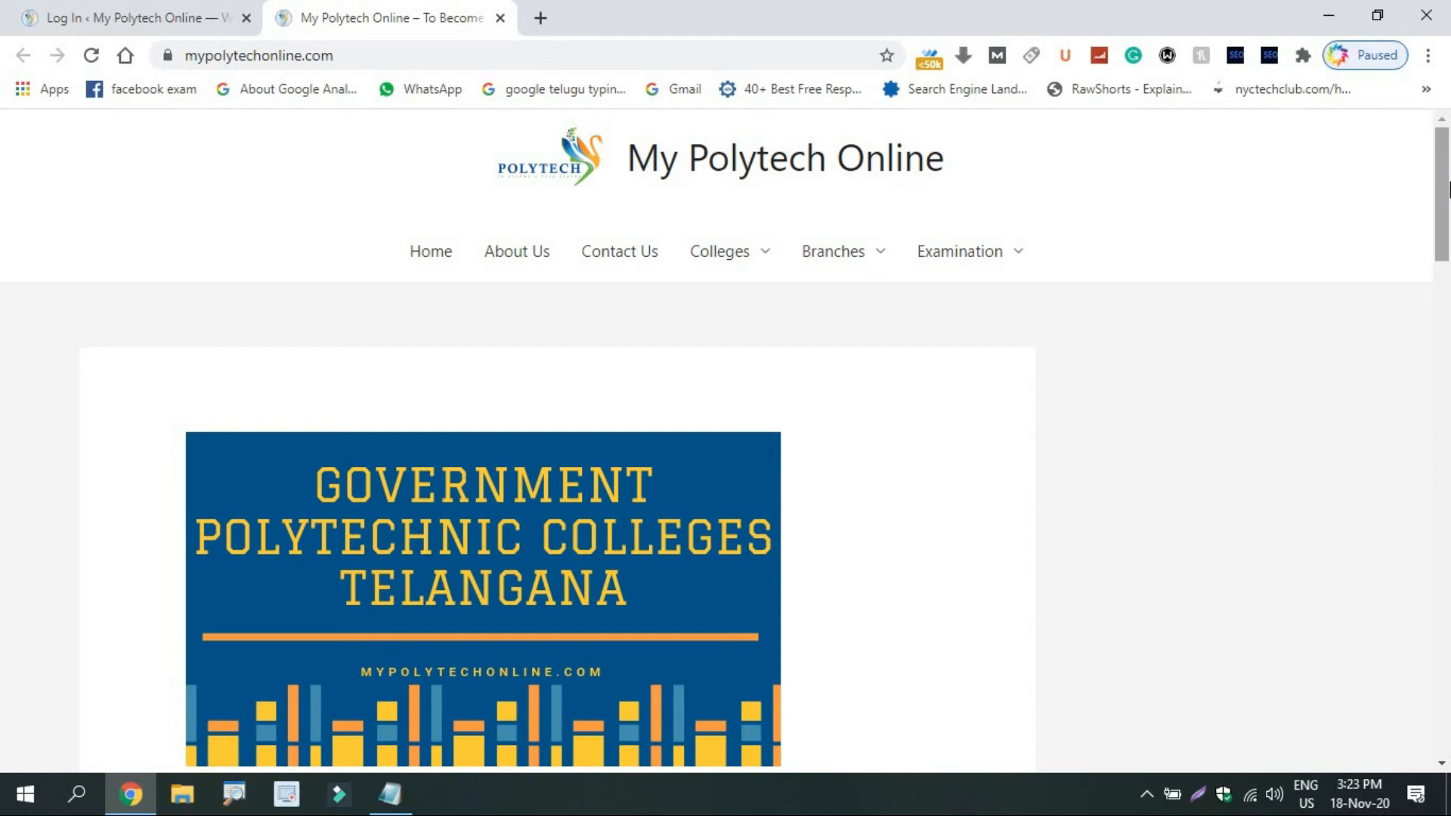
click(66, 15)
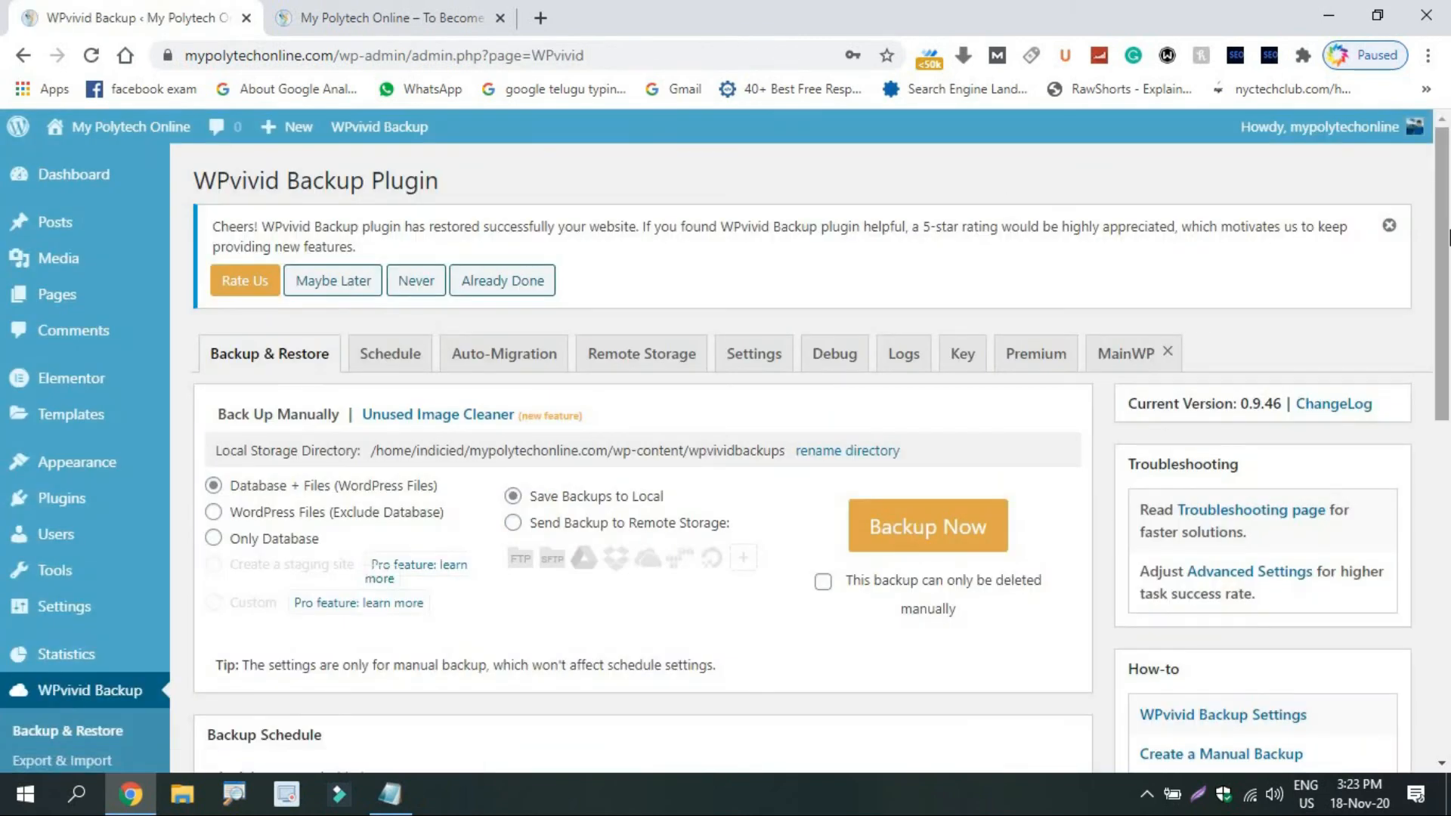
Scroll the WPvivid page, then view the restored mypolytechonline.com homepage with its Polytechnic banner.
drag(1444, 256, 1443, 251)
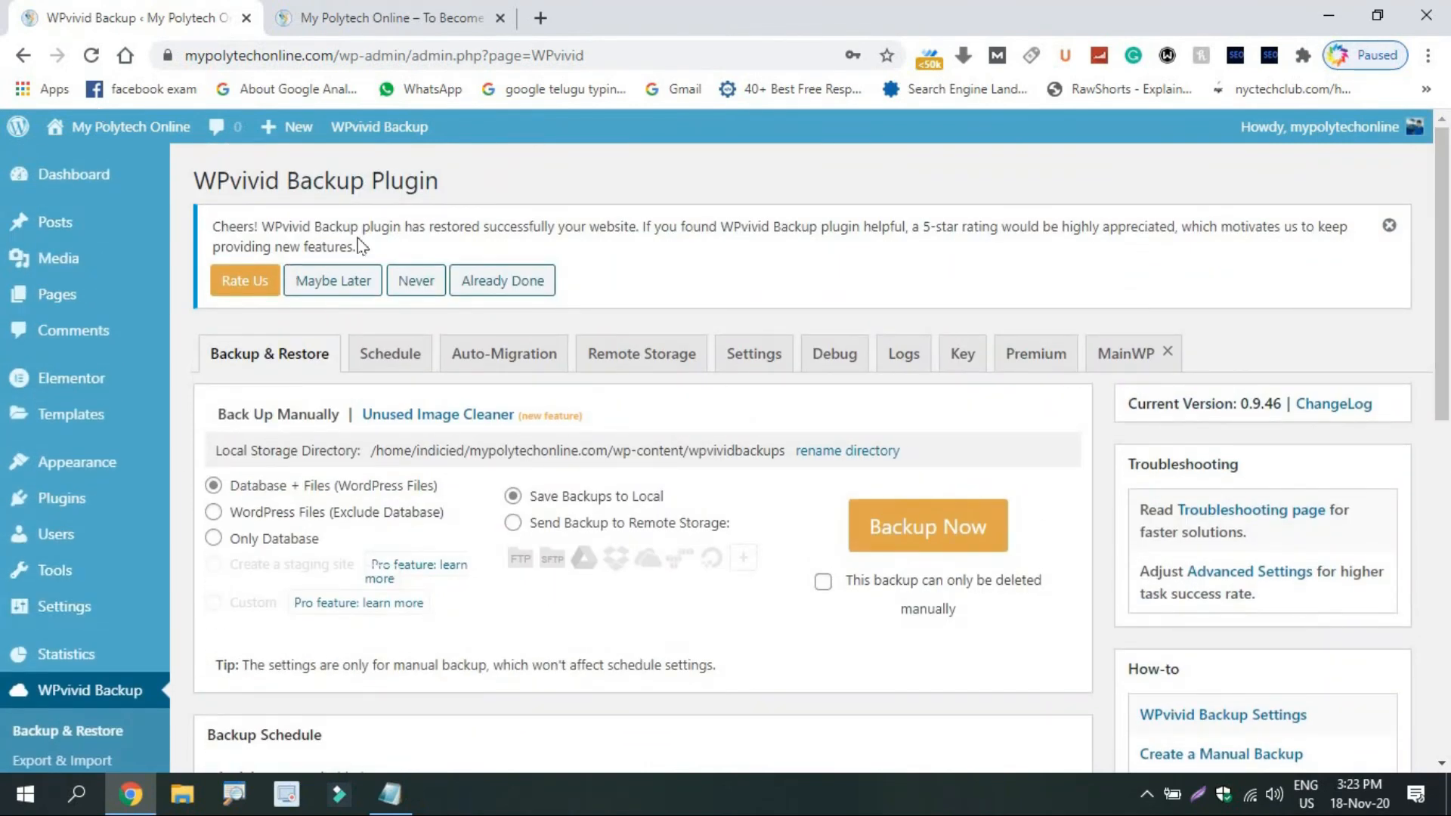
mouse_move(112, 510)
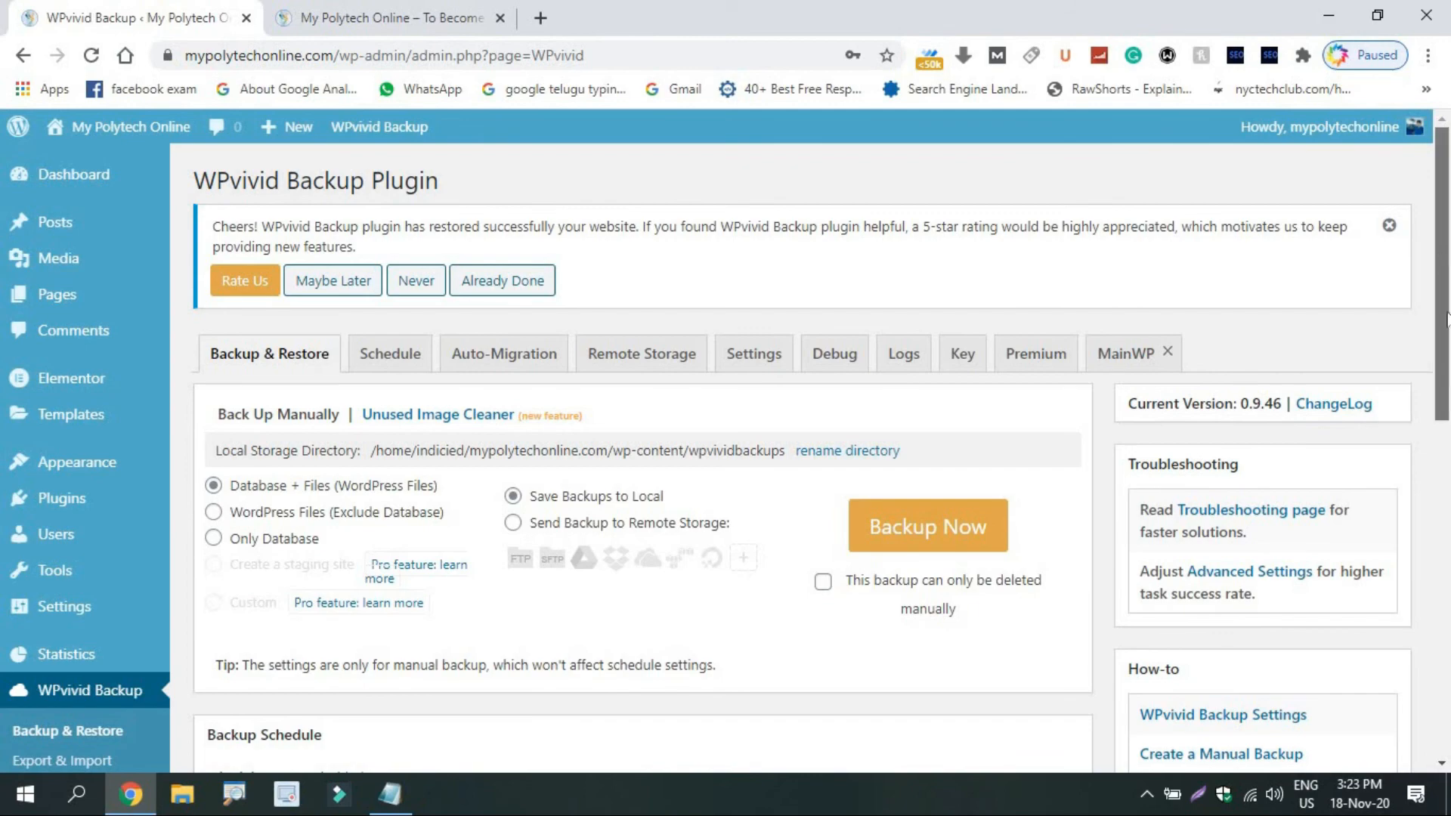
drag(1446, 318, 1447, 614)
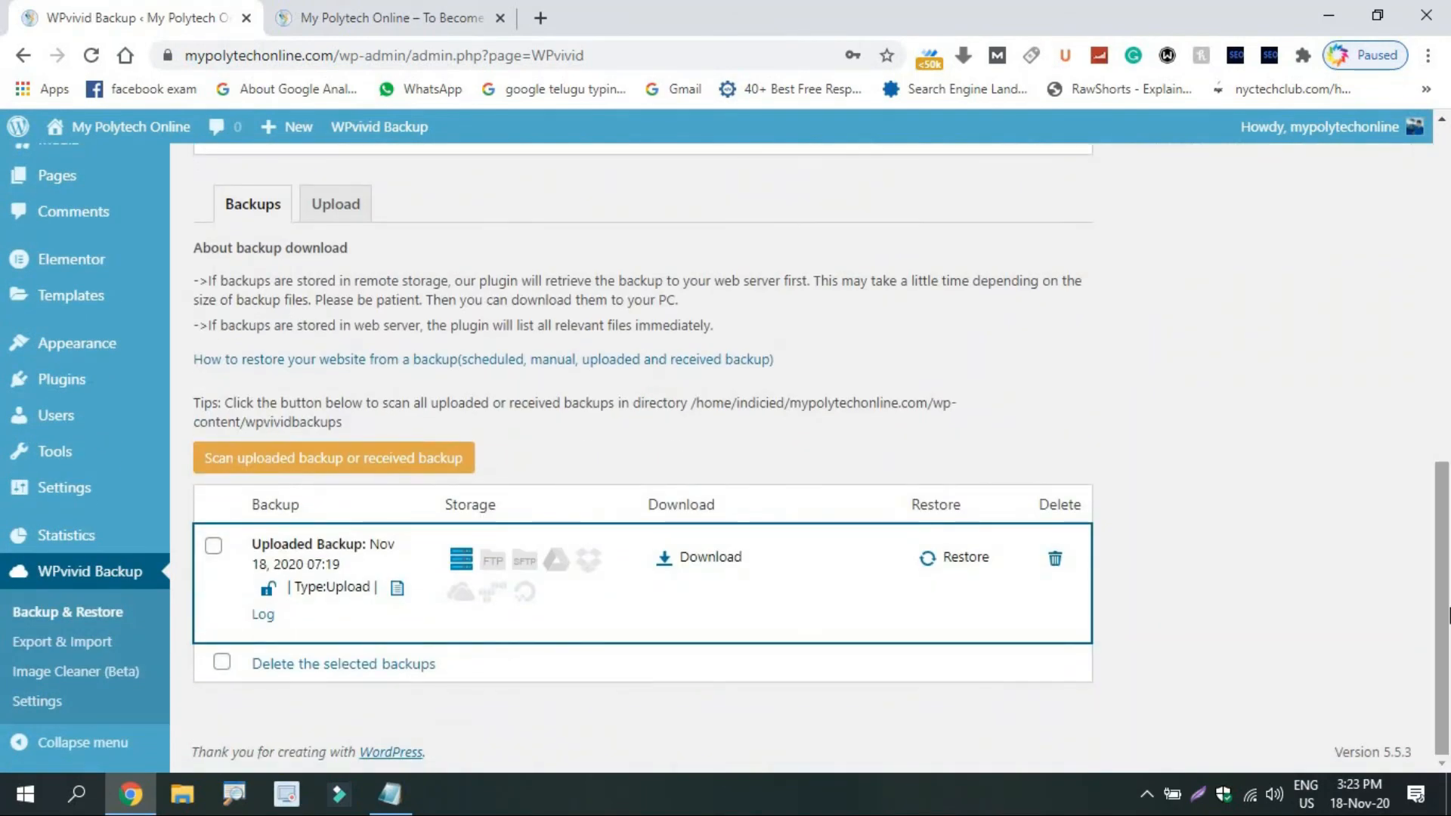
click(389, 10)
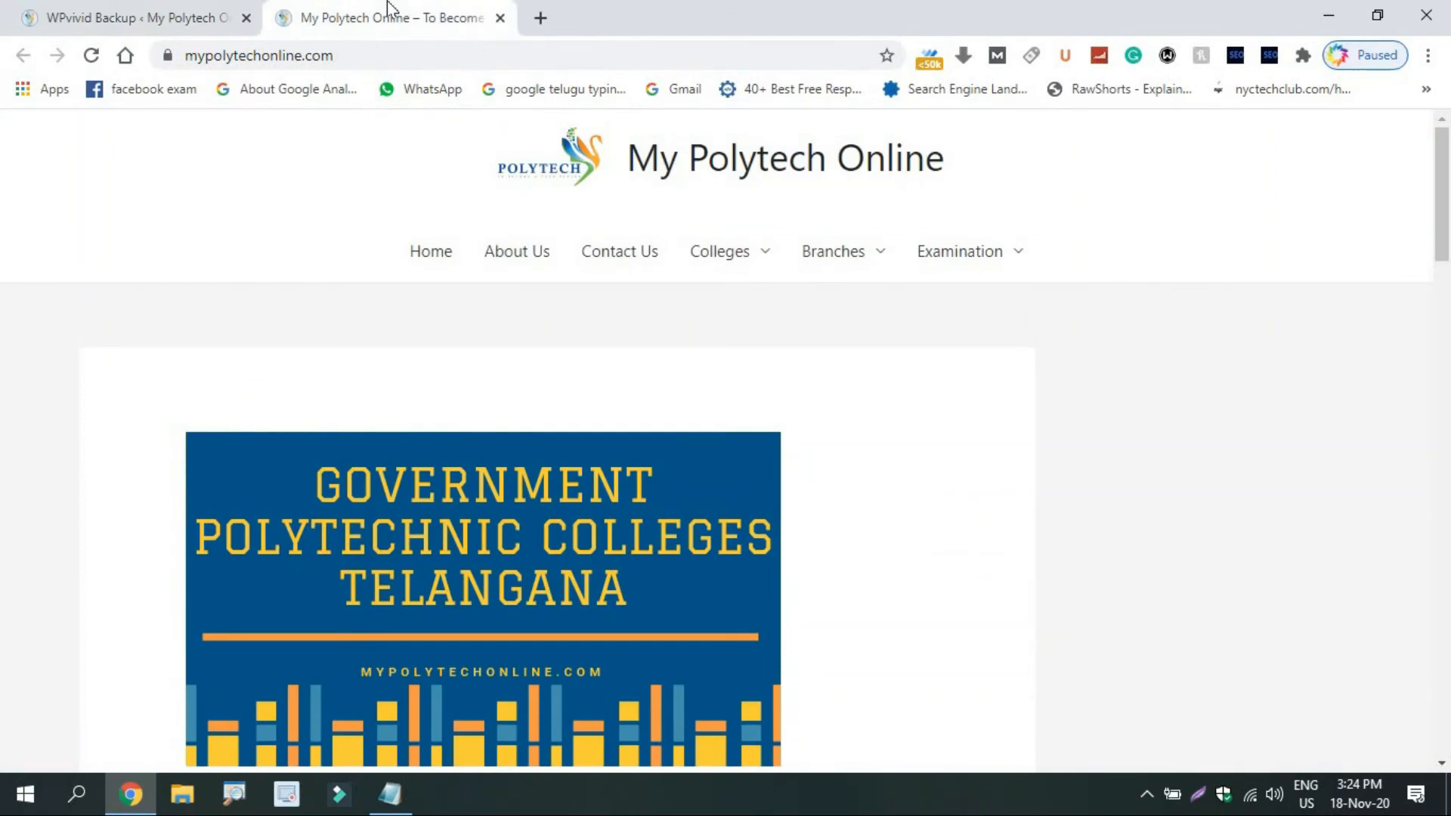